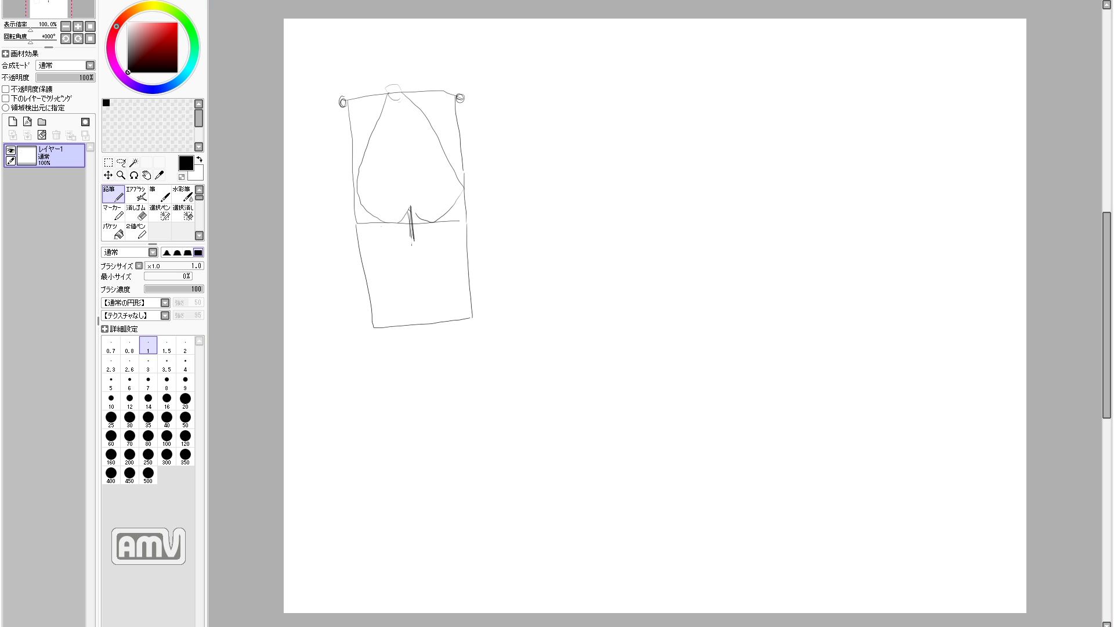
Replace the lower torso box's bottom edge with a spine link, a heart-shaped pelvis and round hip joints
key(e)
drag(374, 328, 445, 318)
key(n)
drag(409, 224, 413, 254)
mouse_move(412, 249)
mouse_down()
mouse_move(410, 312)
mouse_move(466, 270)
mouse_move(420, 316)
mouse_move(369, 322)
mouse_up()
drag(469, 311, 471, 315)
Draw the standing figure's two leg lines with oval feet and small round knee joints
drag(371, 329, 390, 477)
mouse_move(469, 320)
mouse_down()
mouse_move(455, 471)
mouse_move(387, 482)
mouse_up()
drag(454, 463, 476, 490)
drag(379, 393, 381, 401)
drag(464, 386, 466, 392)
Draw both arms hanging from the shoulder joints, with round elbow and hand joints
drag(343, 106, 352, 287)
drag(349, 309, 351, 318)
drag(460, 100, 492, 293)
drag(493, 295, 493, 304)
drag(344, 204, 345, 213)
drag(479, 188, 480, 198)
Draw the standing figure's neck and oval head with crossed face guidelines
drag(393, 78, 395, 92)
mouse_move(386, 86)
mouse_down()
mouse_move(378, 71)
mouse_move(411, 77)
mouse_move(393, 62)
mouse_up()
drag(375, 56, 409, 54)
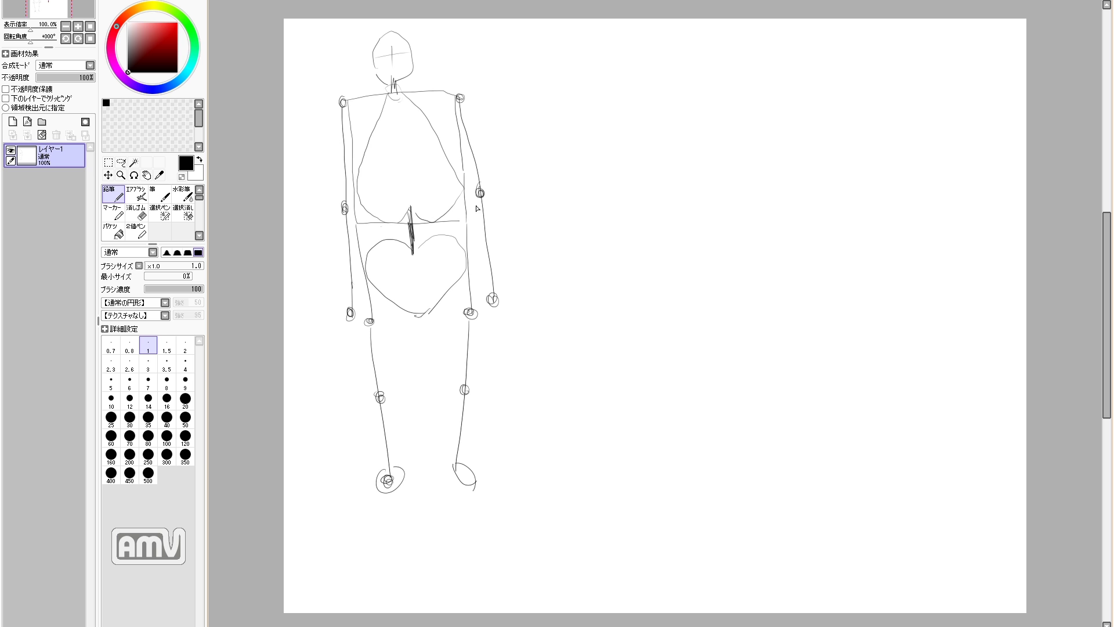
Redraw the arch at the base of the standing figure's ribcage and bring the ribcage's outer edge slightly inward
mouse_move(400, 220)
mouse_down()
mouse_move(400, 198)
mouse_move(424, 222)
mouse_move(410, 203)
mouse_up()
key(e)
key(n)
drag(410, 208, 430, 226)
key(e)
drag(460, 177, 459, 200)
key(n)
drag(455, 173, 458, 199)
Add curved inner leg lines with second knee joints to the standing figure and replace both feet with tilted ovals
drag(372, 325, 400, 386)
drag(399, 388, 406, 478)
drag(469, 316, 453, 384)
drag(451, 385, 456, 455)
key(e)
mouse_move(380, 473)
mouse_down()
mouse_move(401, 485)
mouse_move(387, 492)
mouse_up()
key(n)
key(e)
drag(455, 464, 469, 484)
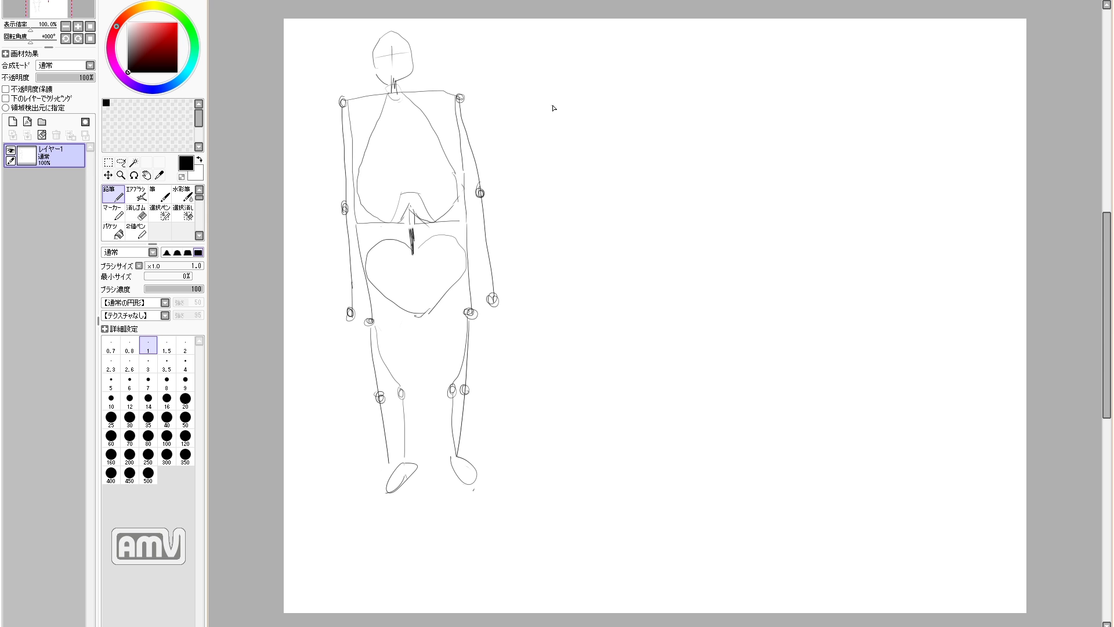
Start a second figure beside the first with two round shoulder joints joined by a shoulder line
mouse_move(563, 159)
mouse_down()
mouse_move(683, 153)
mouse_move(565, 160)
mouse_up()
key(e)
drag(682, 154, 665, 153)
key(n)
drag(656, 151, 661, 154)
Draw the second figure's torso sides, a waist line across them and the hip sides extending below
drag(567, 159, 575, 241)
key(e)
key(n)
drag(657, 155, 661, 247)
drag(575, 239, 667, 258)
drag(661, 245, 678, 361)
mouse_move(578, 260)
mouse_down()
mouse_move(591, 331)
mouse_move(583, 291)
mouse_up()
key(e)
key(n)
drag(582, 286, 586, 337)
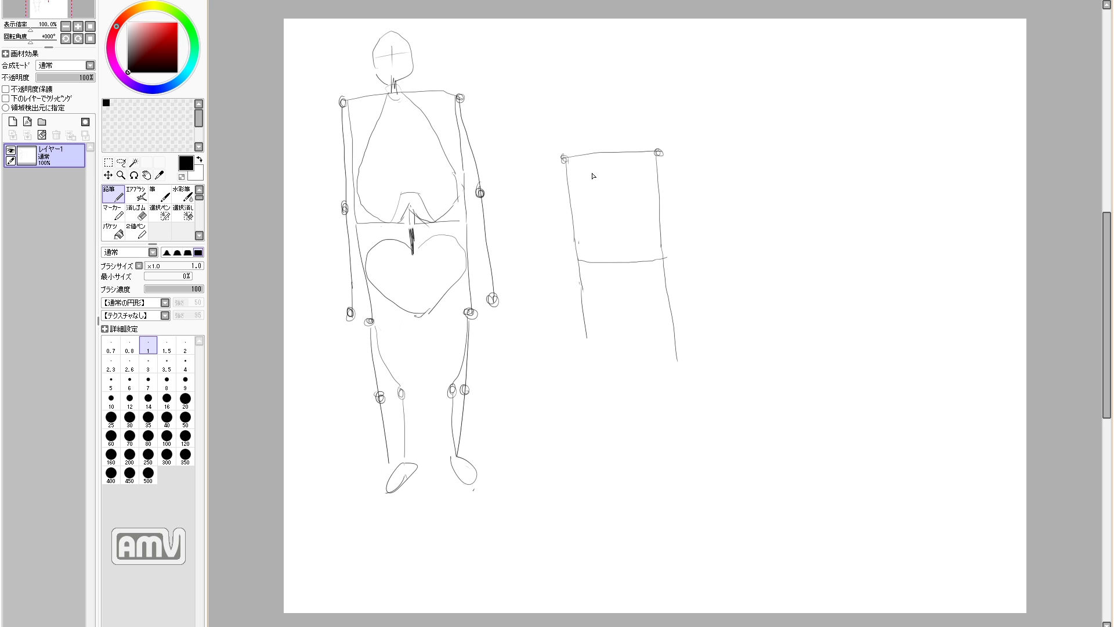
Draw the base of the neck and an egg-shaped ribcage with a notched bottom inside the second figure's torso
key(e)
key(n)
mouse_move(599, 153)
mouse_down()
mouse_move(575, 212)
mouse_move(587, 258)
mouse_move(655, 245)
mouse_move(635, 172)
mouse_move(616, 157)
mouse_up()
key(e)
key(n)
key(e)
key(n)
Draw the second figure's spine link, heart-shaped pelvis and two round hip joints
drag(608, 251, 609, 289)
mouse_move(612, 253)
mouse_down()
mouse_move(614, 311)
mouse_move(587, 315)
mouse_move(662, 291)
mouse_move(659, 326)
mouse_move(622, 354)
mouse_move(592, 322)
mouse_up()
drag(672, 337, 674, 343)
drag(583, 342, 587, 348)
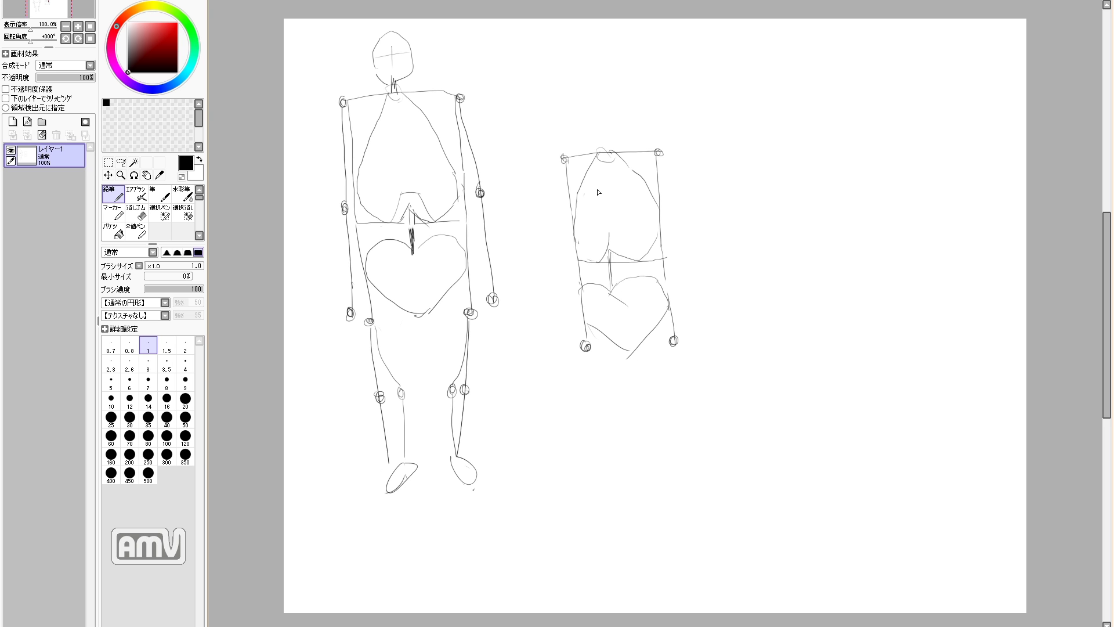
Draw the second figure's bent arms with both hand joints raised together beside the face
mouse_move(565, 159)
mouse_down()
mouse_move(544, 214)
mouse_move(544, 129)
mouse_up()
drag(539, 123, 545, 128)
mouse_move(660, 153)
mouse_down()
mouse_move(612, 198)
mouse_move(556, 122)
mouse_up()
Draw the second figure's neck and round head turned to the side, with face guidelines
drag(604, 140, 608, 157)
key(e)
mouse_move(588, 119)
mouse_down()
mouse_move(614, 139)
mouse_move(604, 145)
mouse_up()
key(n)
drag(614, 91, 630, 111)
mouse_move(624, 91)
mouse_down()
mouse_move(632, 117)
mouse_move(587, 111)
mouse_up()
mouse_move(588, 112)
mouse_down()
mouse_move(606, 139)
mouse_move(585, 133)
mouse_move(601, 143)
mouse_up()
drag(604, 143, 621, 140)
drag(617, 88, 629, 98)
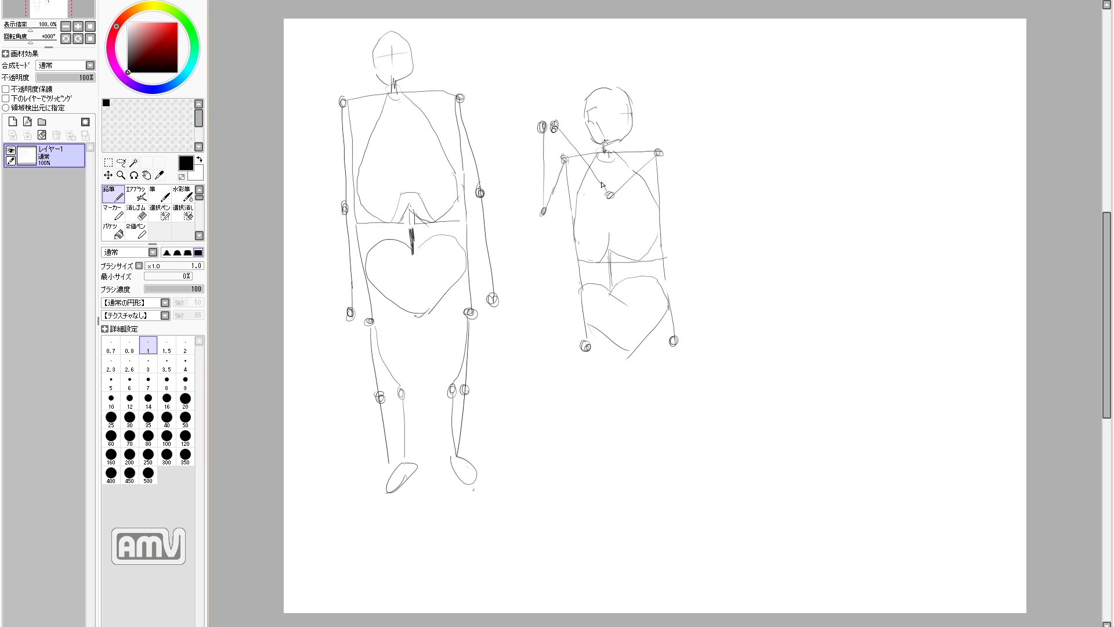
Draw the second figure's bent legs from the hip joints down to narrow oval feet
drag(673, 344, 695, 388)
mouse_move(589, 355)
mouse_down()
mouse_move(613, 399)
mouse_move(591, 362)
mouse_up()
key(e)
key(n)
drag(586, 356, 570, 435)
mouse_move(567, 431)
mouse_down()
mouse_move(605, 477)
mouse_move(606, 500)
mouse_up()
drag(596, 465, 609, 500)
mouse_move(677, 348)
mouse_down()
mouse_move(661, 419)
mouse_move(693, 462)
mouse_up()
drag(683, 460, 694, 493)
drag(684, 456, 702, 493)
Erase the stray thigh line beside the hip joint and mark both knees with round joints
key(e)
drag(692, 383, 685, 360)
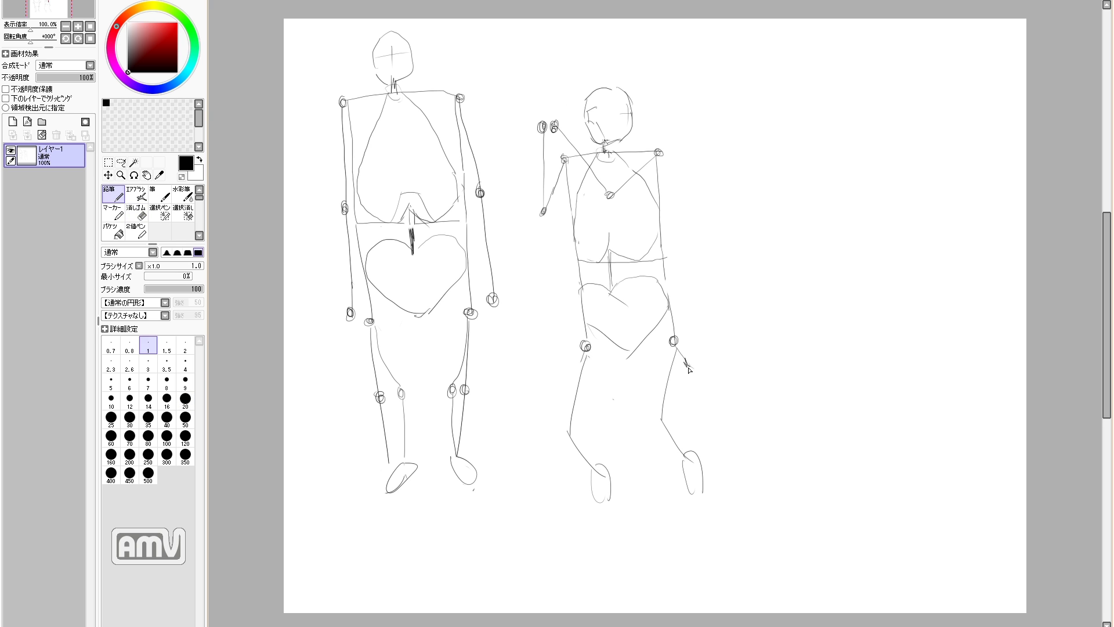
key(n)
drag(658, 418, 661, 420)
drag(567, 430, 575, 432)
Try to reshape the second figure's two oval feet
key(e)
key(n)
key(e)
key(n)
drag(597, 490, 609, 489)
key(e)
key(n)
key(e)
key(n)
drag(682, 472, 704, 460)
drag(600, 502, 610, 485)
Erase the second figure's feet and clear away its short lower legs
key(e)
drag(600, 490, 609, 490)
key(n)
key(e)
drag(691, 458, 696, 484)
key(n)
mouse_move(672, 442)
mouse_down()
mouse_move(694, 453)
mouse_move(708, 436)
mouse_move(718, 447)
mouse_up()
key(e)
drag(597, 468, 601, 494)
Redraw the second figure's lower legs longer and angled outward from the knees, ending in larger oval feet
key(n)
mouse_move(572, 444)
mouse_down()
mouse_move(625, 510)
mouse_move(612, 517)
mouse_move(626, 537)
mouse_up()
key(e)
key(n)
drag(621, 496, 627, 545)
key(e)
mouse_move(714, 432)
mouse_down()
mouse_move(658, 428)
mouse_move(665, 436)
mouse_up()
key(n)
drag(662, 444, 743, 502)
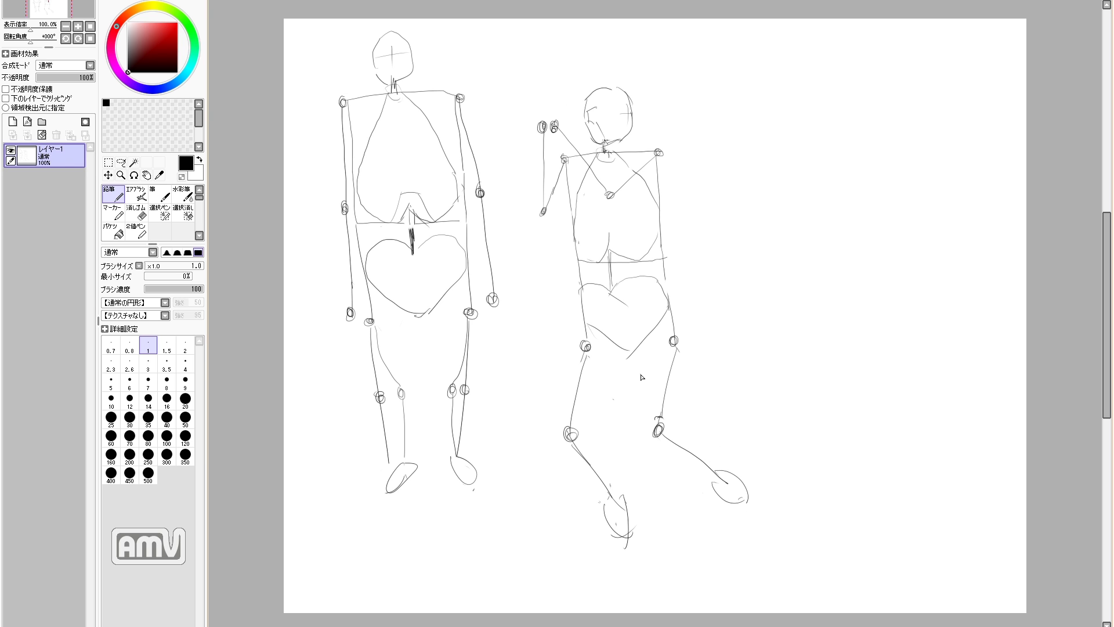
Retouch the second figure's hand joint and rework the notch and lower curve of its ribcage
drag(552, 127, 556, 121)
key(e)
key(n)
mouse_move(608, 235)
mouse_down()
mouse_move(595, 264)
mouse_move(615, 252)
mouse_up()
key(e)
key(n)
mouse_move(597, 242)
mouse_down()
mouse_move(637, 259)
mouse_move(656, 200)
mouse_up()
Erase the rough side edges of the second figure's ribcage and redraw them as smoother curves
key(e)
drag(576, 200, 574, 238)
key(n)
drag(580, 189, 583, 254)
key(e)
key(n)
key(e)
key(n)
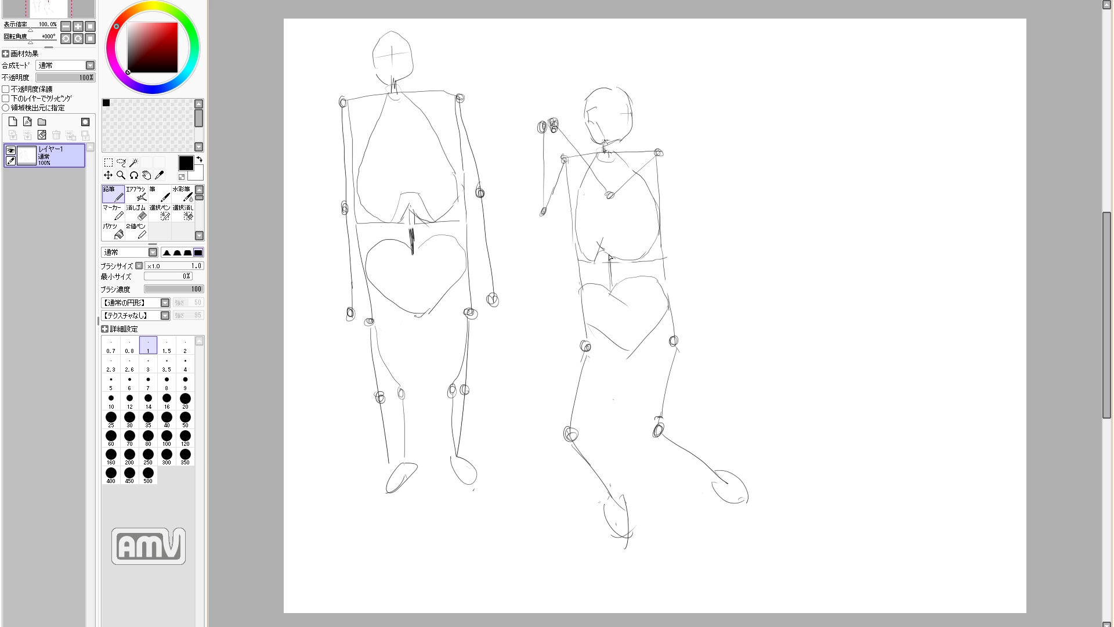
Undo the latest ribcage strokes and redraw the ribcage's far side narrower, erasing the old outer edge
key(e)
key(n)
key(ctrl+z)
key(ctrl+z)
drag(641, 176, 651, 248)
key(e)
drag(663, 209, 659, 244)
key(n)
Move the second figure's far shoulder joint inward, redraw its upper arm to the elbow and clean up the ribcage lines nearby
key(e)
drag(661, 145, 656, 150)
key(n)
drag(644, 150, 600, 205)
key(ctrl+z)
key(e)
mouse_move(643, 167)
mouse_down()
mouse_move(601, 205)
mouse_move(576, 152)
mouse_move(591, 181)
mouse_up()
key(n)
key(e)
key(n)
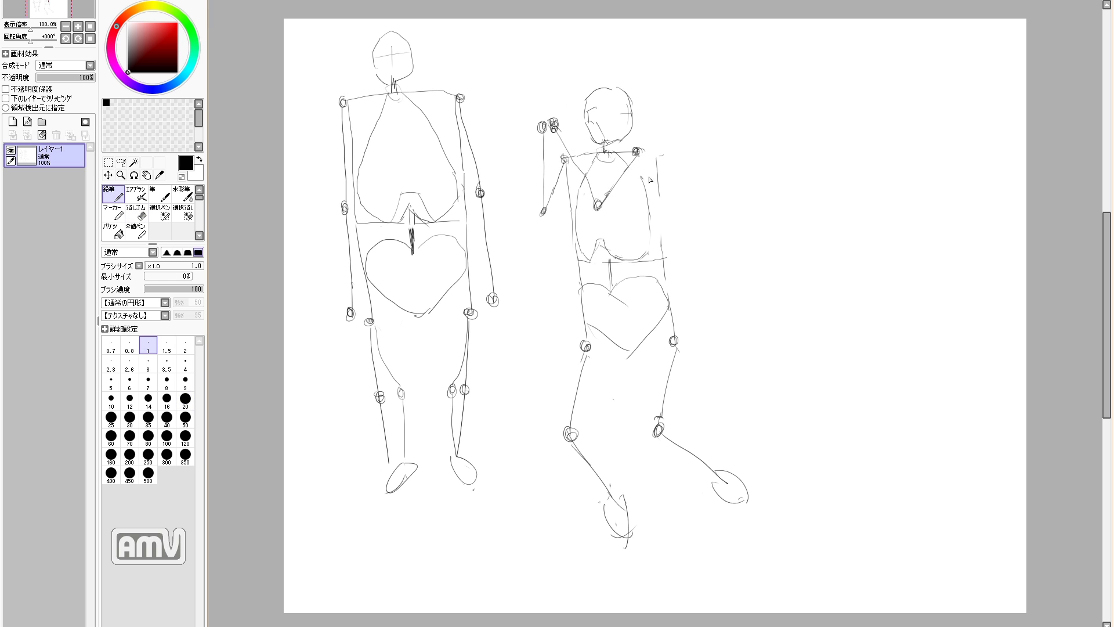
Erase the far half of the second figure's heart-shaped pelvis and redraw it narrower, down to its point
mouse_move(647, 278)
mouse_down()
mouse_move(653, 311)
mouse_move(622, 362)
mouse_up()
key(ctrl+z)
key(e)
drag(652, 326, 630, 353)
key(n)
key(e)
mouse_move(625, 304)
mouse_down()
mouse_move(583, 298)
mouse_move(589, 322)
mouse_move(621, 347)
mouse_up()
key(n)
drag(649, 280, 652, 318)
drag(653, 319, 625, 360)
mouse_move(652, 317)
mouse_down()
mouse_move(620, 351)
mouse_move(616, 341)
mouse_move(628, 350)
mouse_up()
drag(658, 323, 667, 274)
Move the second figure's far hip joint inward, redraw its thigh down to the knee and erase the old outer lines
key(e)
key(n)
mouse_move(659, 154)
mouse_down()
mouse_move(672, 321)
mouse_move(654, 347)
mouse_up()
key(e)
mouse_move(673, 365)
mouse_down()
mouse_move(676, 325)
mouse_move(635, 423)
mouse_move(654, 423)
mouse_up()
key(n)
key(ctrl+z)
key(e)
drag(670, 370, 659, 418)
Redraw the second figure's far foot as a smaller oval, erase its old outline and tidy the tip of the other foot
drag(717, 473, 725, 493)
key(n)
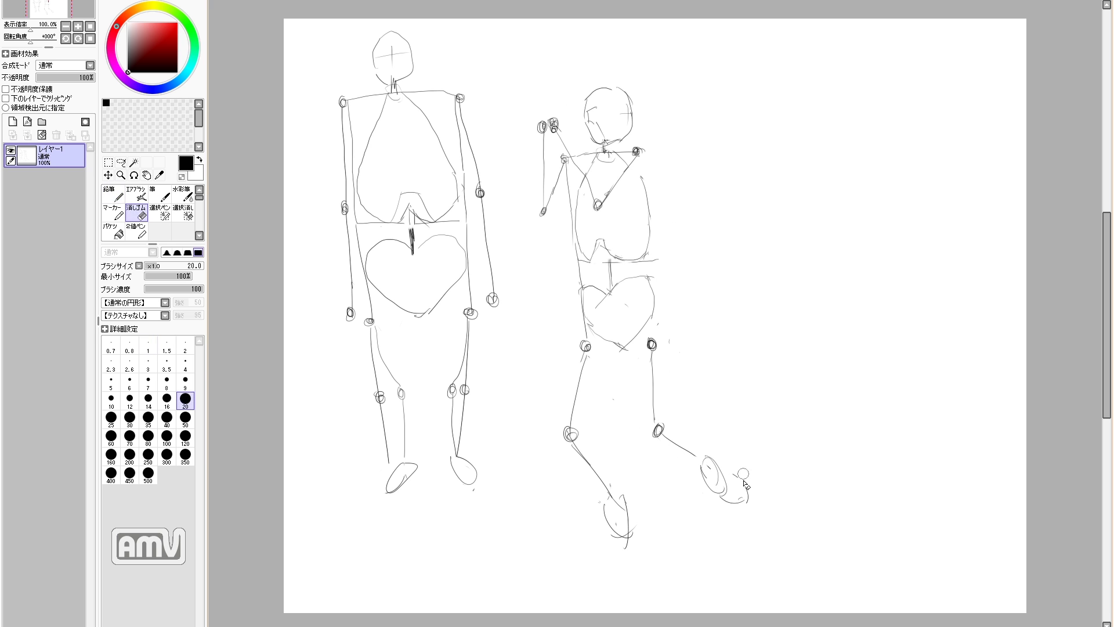
key(e)
drag(629, 543, 615, 536)
key(n)
drag(613, 531, 621, 532)
Try a higher elbow joint for the second figure's far arm and retouch the near elbow joint
key(e)
mouse_move(593, 197)
mouse_down()
mouse_move(607, 207)
mouse_move(597, 189)
mouse_move(594, 203)
mouse_up()
key(n)
key(ctrl+z)
key(e)
drag(627, 164, 598, 197)
key(n)
drag(623, 176, 594, 206)
drag(545, 209, 540, 216)
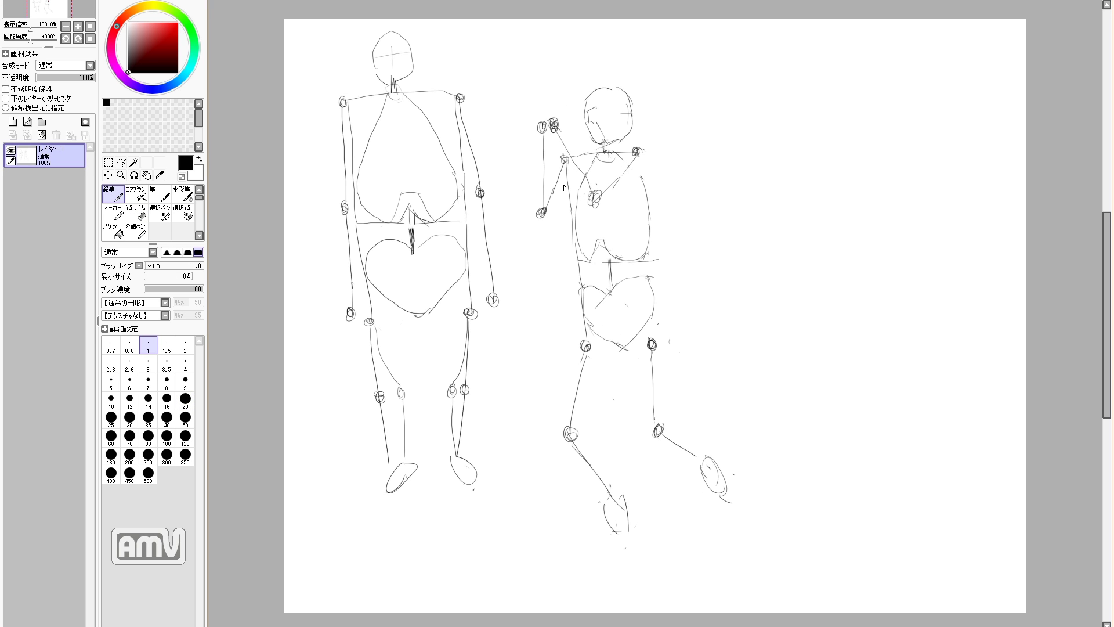
Redraw the second figure's far arm with the elbow just below the near shoulder and the forearm raised to a higher hand joint
key(e)
drag(586, 185, 604, 203)
key(n)
drag(636, 152, 577, 168)
key(e)
drag(554, 119, 556, 131)
key(n)
drag(579, 167, 547, 115)
drag(540, 104, 544, 112)
Erase the second figure's near arm and redraw it with a higher elbow and the hand joint beside the other hand
key(e)
drag(559, 172, 539, 210)
key(n)
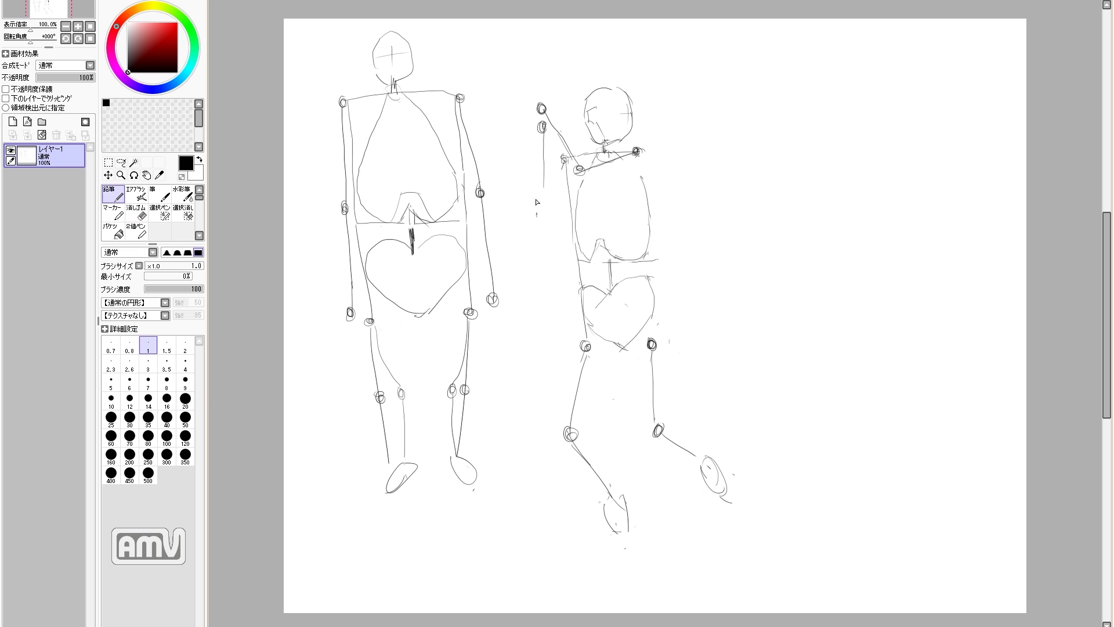
key(e)
mouse_move(564, 159)
mouse_down()
mouse_move(537, 190)
mouse_move(544, 169)
mouse_up()
key(n)
drag(535, 190, 530, 193)
key(e)
key(n)
mouse_move(542, 128)
mouse_down()
mouse_move(544, 157)
mouse_move(536, 101)
mouse_up()
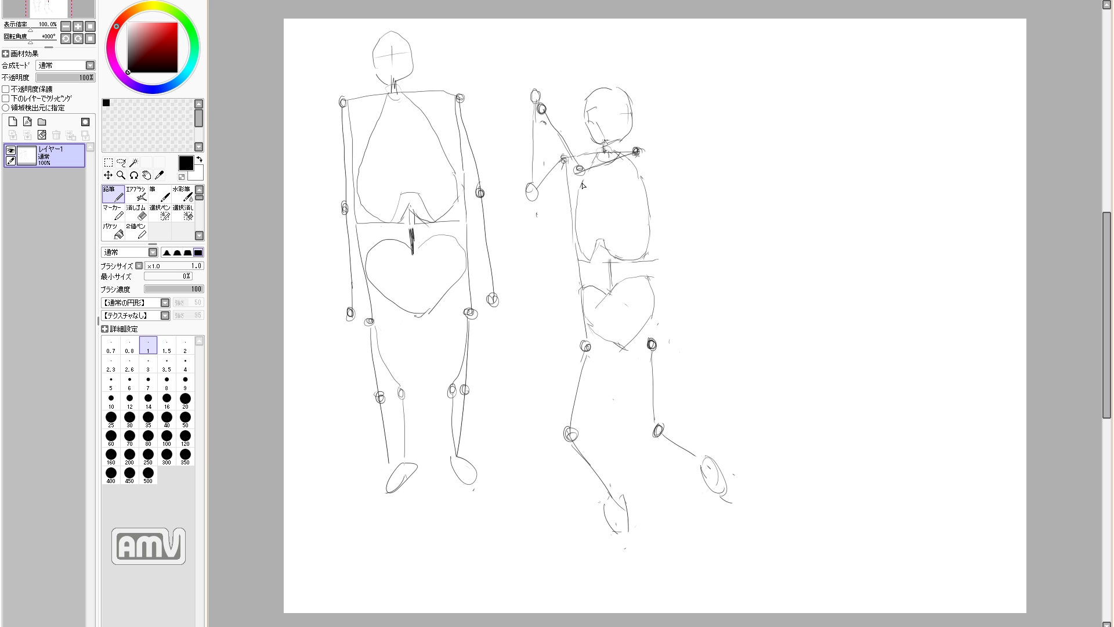
Retouch the second figure's upper ribcage, then replace its head and neck with a narrower, turned head with facial guide lines
key(e)
key(n)
mouse_move(618, 152)
mouse_down()
mouse_move(589, 156)
mouse_move(609, 162)
mouse_move(617, 150)
mouse_up()
key(e)
mouse_move(607, 102)
mouse_down()
mouse_move(616, 110)
mouse_move(594, 155)
mouse_up()
key(n)
mouse_move(600, 133)
mouse_down()
mouse_move(598, 149)
mouse_move(585, 93)
mouse_move(616, 105)
mouse_move(592, 132)
mouse_move(621, 110)
mouse_up()
key(e)
key(n)
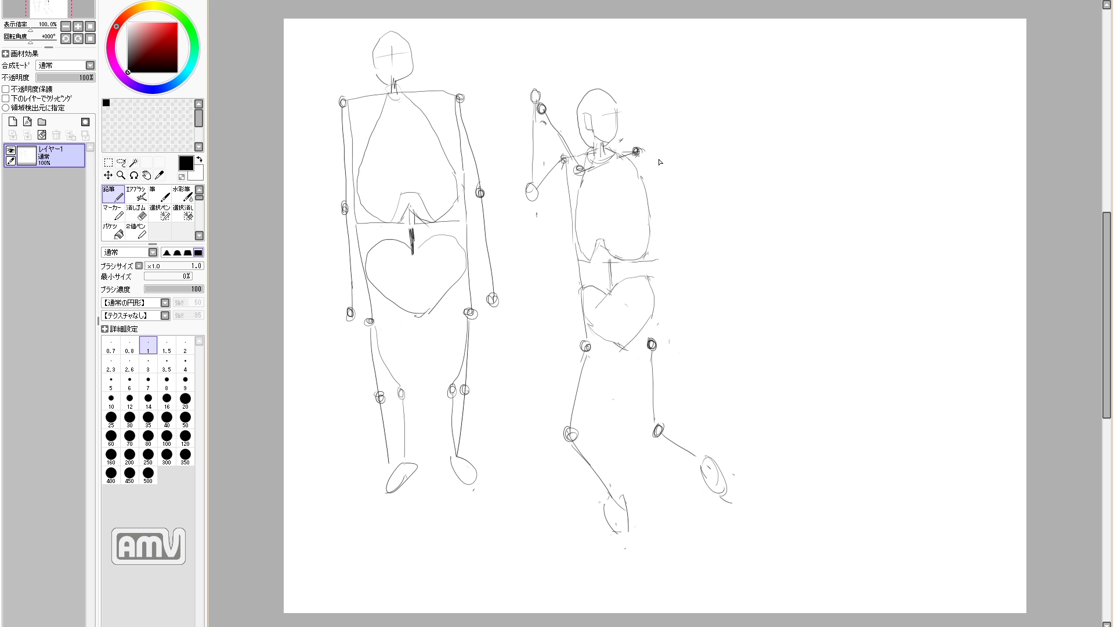
Erase the second figure's straight thighs and redraw both as curved lines from hip joint to knee joint
drag(587, 352, 570, 427)
key(e)
drag(579, 387, 572, 421)
key(n)
drag(588, 352, 570, 419)
key(e)
drag(652, 359, 654, 417)
key(n)
drag(652, 351, 655, 426)
key(e)
key(n)
drag(587, 356, 569, 415)
key(e)
key(n)
Draw a sword gripped in the second figure's raised hands, with its blade pointing upward
mouse_move(535, 92)
mouse_down()
mouse_move(542, 109)
mouse_move(538, 101)
mouse_up()
mouse_move(540, 105)
mouse_down()
mouse_move(500, 37)
mouse_move(531, 97)
mouse_move(515, 24)
mouse_move(542, 124)
mouse_up()
key(e)
key(n)
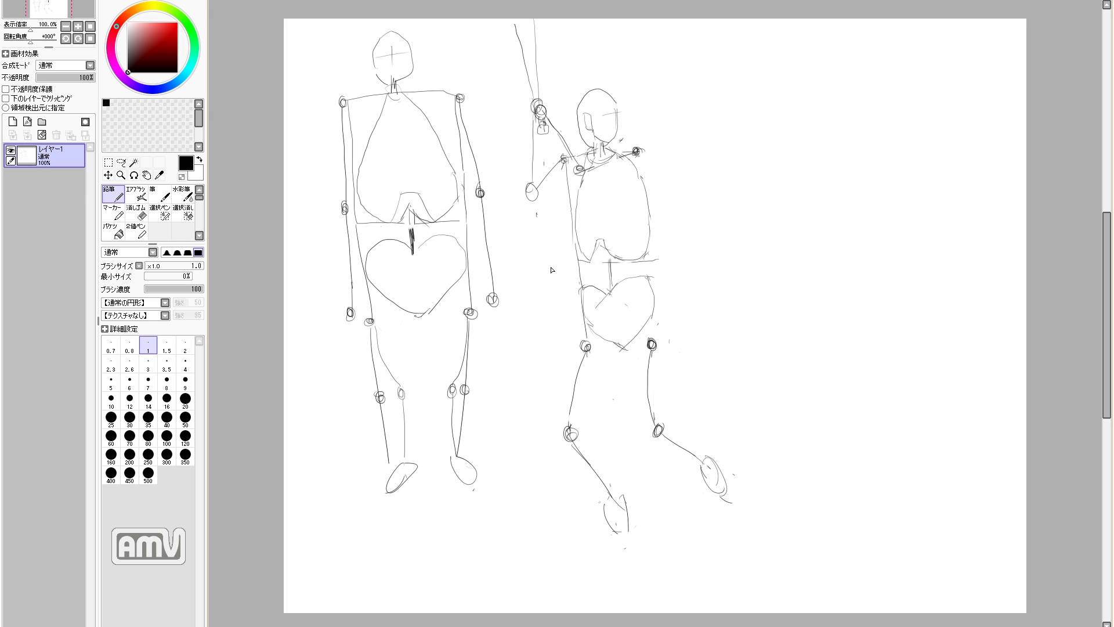
Start a third figure beside the second with a shoulder line, two long torso sides and a waist line
mouse_move(737, 139)
mouse_down()
mouse_move(826, 135)
mouse_move(741, 142)
mouse_move(744, 225)
mouse_up()
drag(826, 138, 840, 373)
drag(744, 224, 751, 347)
mouse_move(747, 250)
mouse_down()
mouse_move(755, 386)
mouse_move(836, 241)
mouse_up()
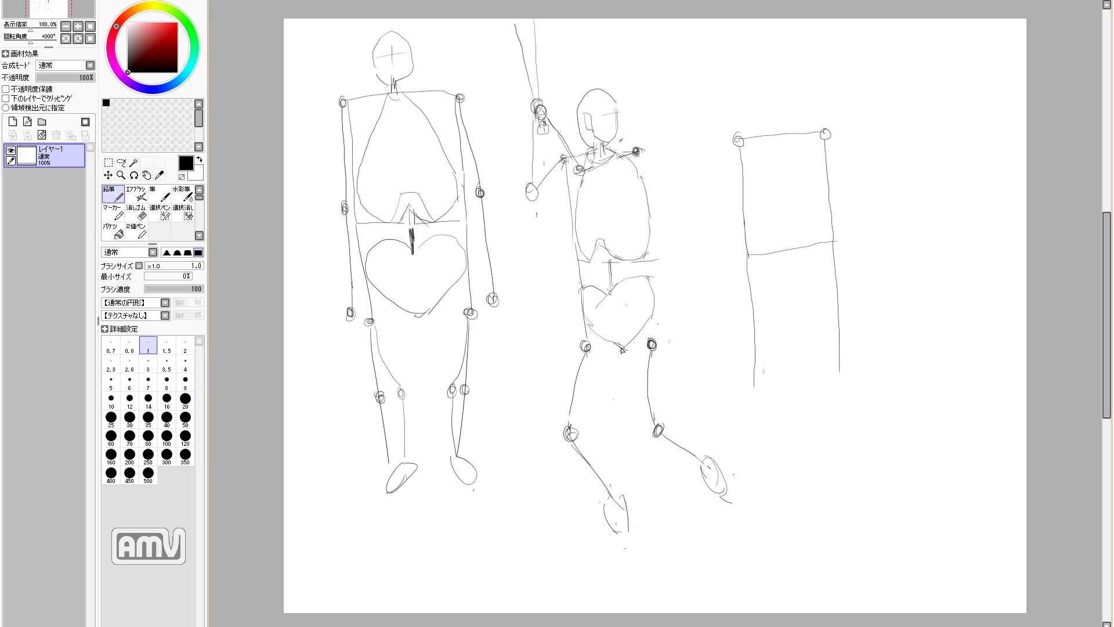
Draw the third figure's ribcage with a lower notch between the torso sides, undoing the strokes that miss
mouse_move(785, 139)
mouse_down()
mouse_move(791, 149)
mouse_move(800, 131)
mouse_move(748, 198)
mouse_move(750, 232)
mouse_move(748, 180)
mouse_up()
key(ctrl+z)
mouse_move(746, 184)
mouse_down()
mouse_move(750, 227)
mouse_move(772, 254)
mouse_move(805, 222)
mouse_move(821, 242)
mouse_move(802, 223)
mouse_up()
drag(804, 224, 834, 221)
key(ctrl+z)
drag(800, 133, 829, 201)
drag(757, 158, 749, 204)
Add the third figure's spine, heart-shaped pelvis and hip joints, and erase the excess ends of the torso sides
mouse_move(806, 227)
mouse_down()
mouse_move(807, 280)
mouse_move(750, 281)
mouse_move(753, 300)
mouse_move(803, 347)
mouse_up()
key(ctrl+z)
drag(808, 276, 822, 293)
mouse_move(810, 275)
mouse_down()
mouse_move(835, 272)
mouse_move(803, 346)
mouse_move(755, 349)
mouse_up()
drag(838, 335, 839, 341)
key(e)
drag(840, 353, 840, 372)
drag(755, 365, 754, 382)
key(n)
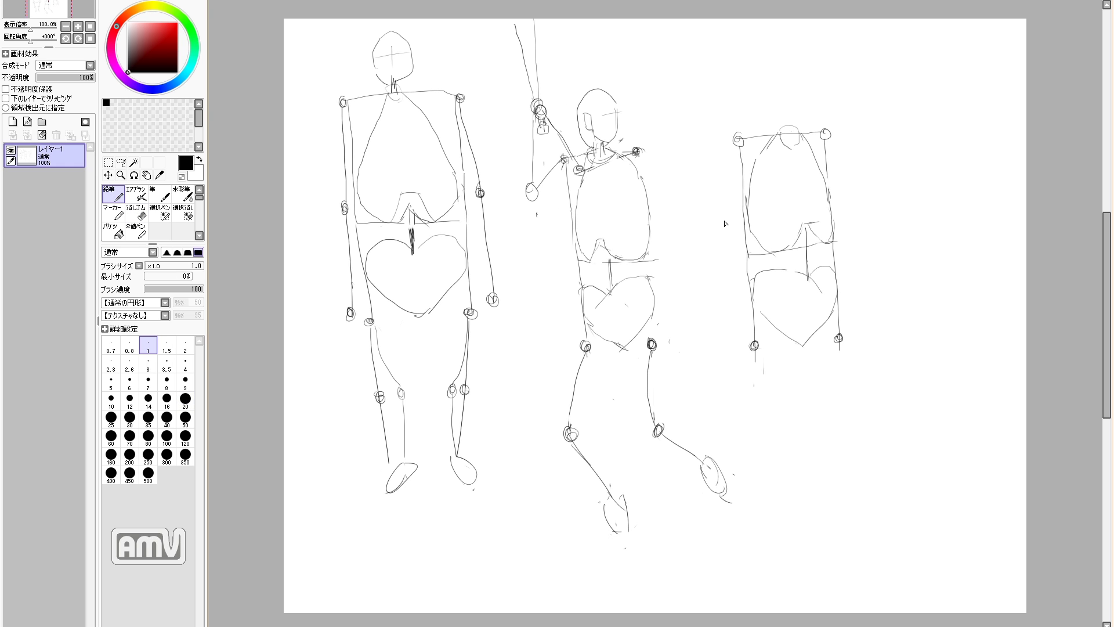
Draw the third figure's first arm from the shoulder to an elbow over the chest and across the ribcage, undoing missed strokes
key(ctrl+z)
drag(739, 141, 775, 165)
key(ctrl+z)
key(e)
key(n)
mouse_move(825, 135)
mouse_down()
mouse_move(817, 170)
mouse_move(775, 167)
mouse_up()
mouse_move(772, 165)
mouse_down()
mouse_move(815, 180)
mouse_move(777, 164)
mouse_move(818, 211)
mouse_up()
Clean up the ribcage lines around the bent arm and draw the third figure's other arm down to meet its hand
key(e)
key(n)
key(e)
key(n)
key(e)
key(n)
mouse_move(812, 170)
mouse_down()
mouse_move(821, 148)
mouse_move(821, 166)
mouse_up()
drag(821, 166, 820, 209)
Draw the third figure's legs with knee joints and oval feet, one leg bent and the other nearly straight
drag(755, 347, 784, 410)
drag(781, 411, 740, 480)
mouse_move(839, 342)
mouse_down()
mouse_move(856, 400)
mouse_move(853, 490)
mouse_up()
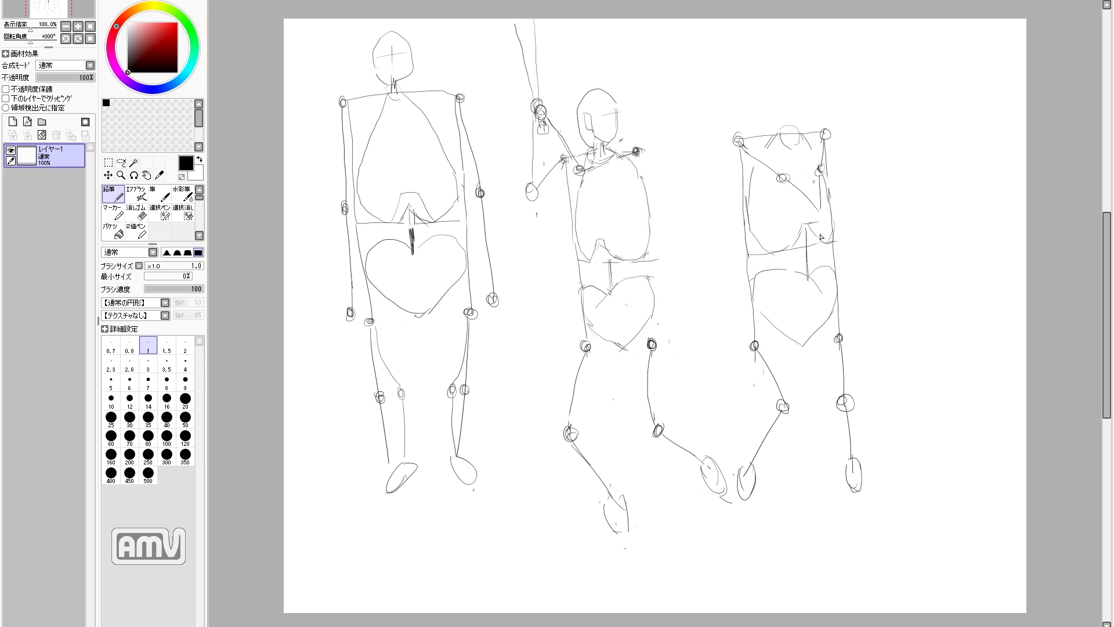
Add the third figure's neck and head with facial guide lines, and draw a downward-pointing sword held in its hands
drag(786, 119, 787, 131)
drag(793, 120, 791, 138)
mouse_move(782, 128)
mouse_down()
mouse_move(766, 95)
mouse_move(806, 98)
mouse_up()
mouse_move(806, 96)
mouse_down()
mouse_move(792, 125)
mouse_move(799, 109)
mouse_up()
drag(789, 107, 789, 119)
mouse_move(819, 200)
mouse_down()
mouse_move(849, 310)
mouse_move(835, 302)
mouse_move(841, 309)
mouse_move(815, 200)
mouse_up()
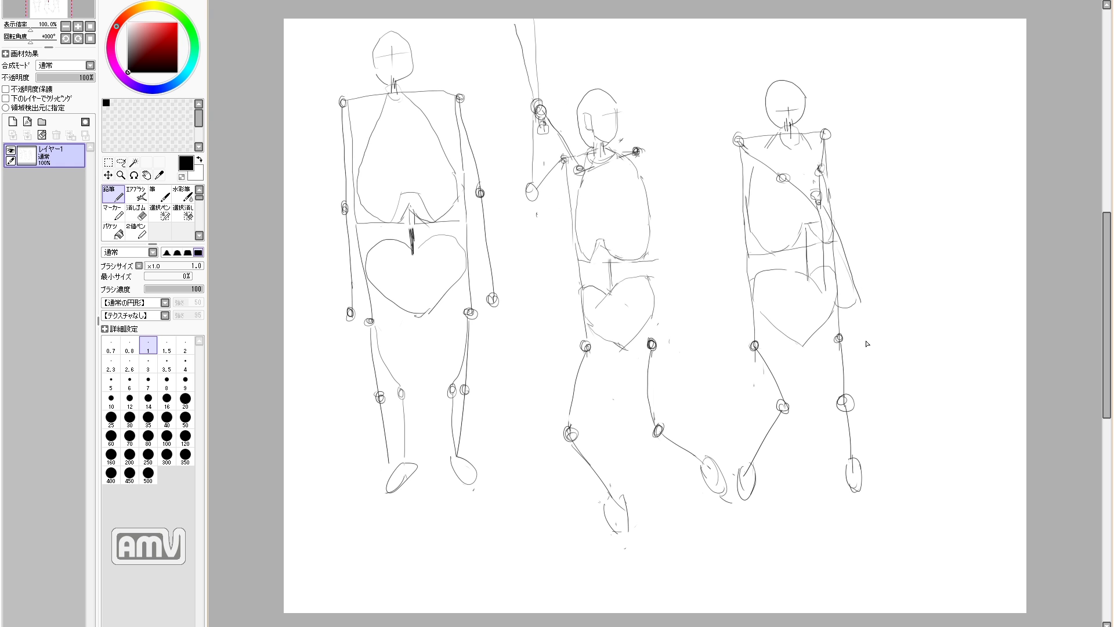
Erase the third figure's straight thigh and knee joint and redraw the thigh angled outward
key(e)
mouse_move(841, 353)
mouse_down()
mouse_move(848, 408)
mouse_move(860, 389)
mouse_up()
key(n)
Select the whole third figure and move it down and away from the second figure, then clear the selection
key(m)
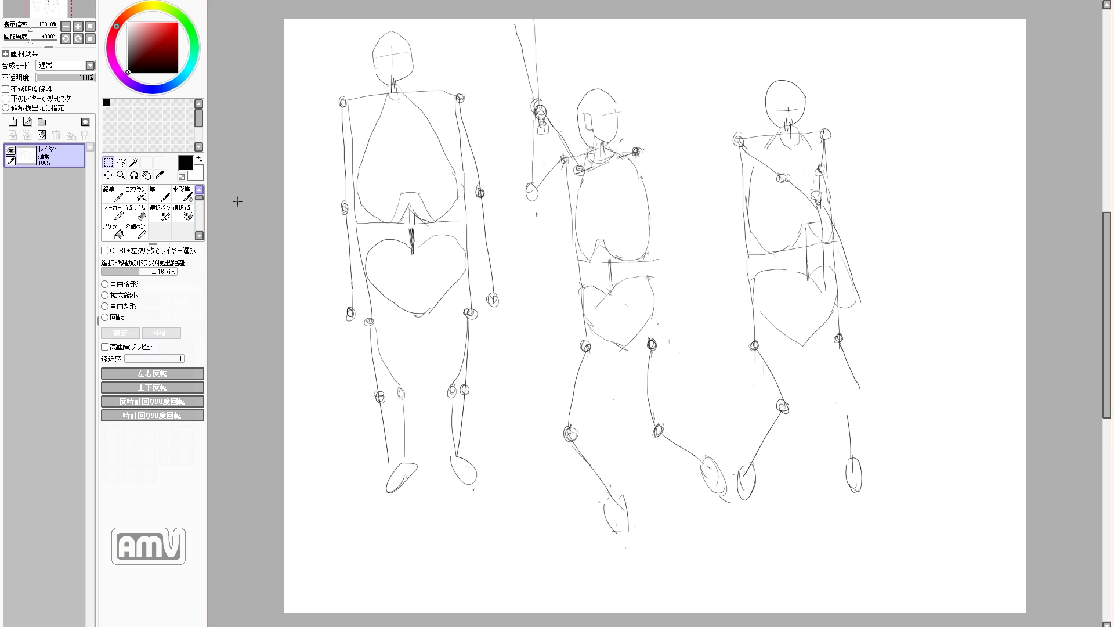
drag(727, 518, 886, 59)
mouse_move(823, 244)
mouse_down()
mouse_move(922, 251)
mouse_move(916, 300)
mouse_up()
click(181, 0)
click(197, 0)
Replace the third figure's bent lower leg and foot with a shin slanting further back from the knee and a new foot
key(e)
drag(875, 458, 886, 468)
key(n)
key(e)
mouse_move(872, 479)
mouse_down()
mouse_move(845, 548)
mouse_move(806, 533)
mouse_up()
key(n)
mouse_move(802, 546)
mouse_down()
mouse_move(804, 521)
mouse_move(797, 554)
mouse_up()
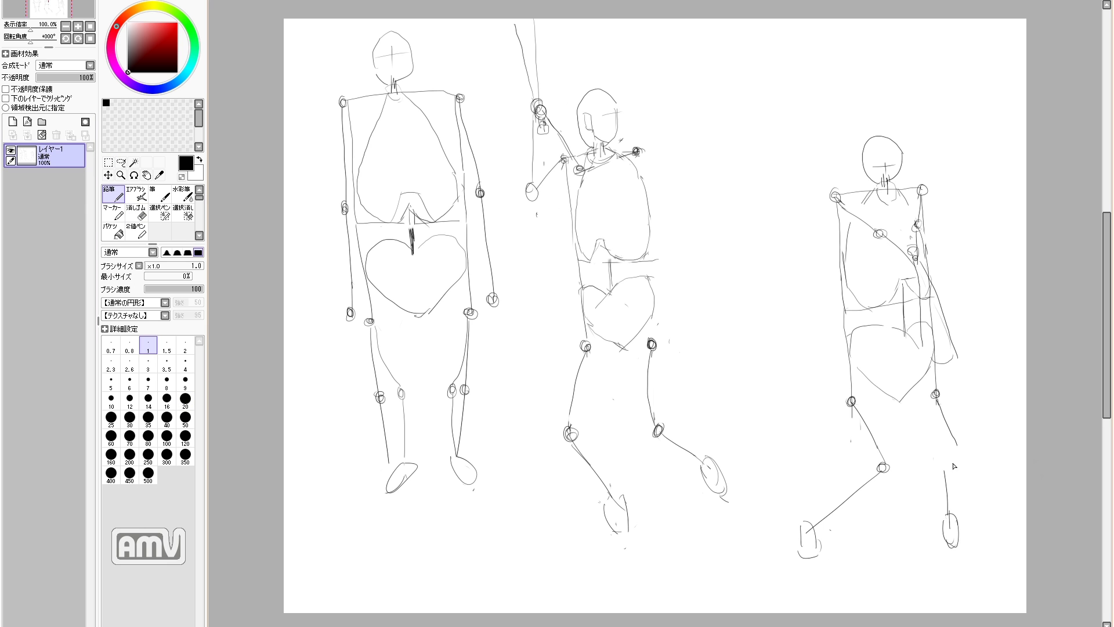
Draw the third figure's outer knee joint and vertical shin, and replace the old foot with one pointing outward
drag(963, 455, 961, 455)
key(e)
key(n)
mouse_move(946, 472)
mouse_down()
mouse_move(951, 544)
mouse_move(964, 522)
mouse_move(985, 532)
mouse_up()
key(e)
key(n)
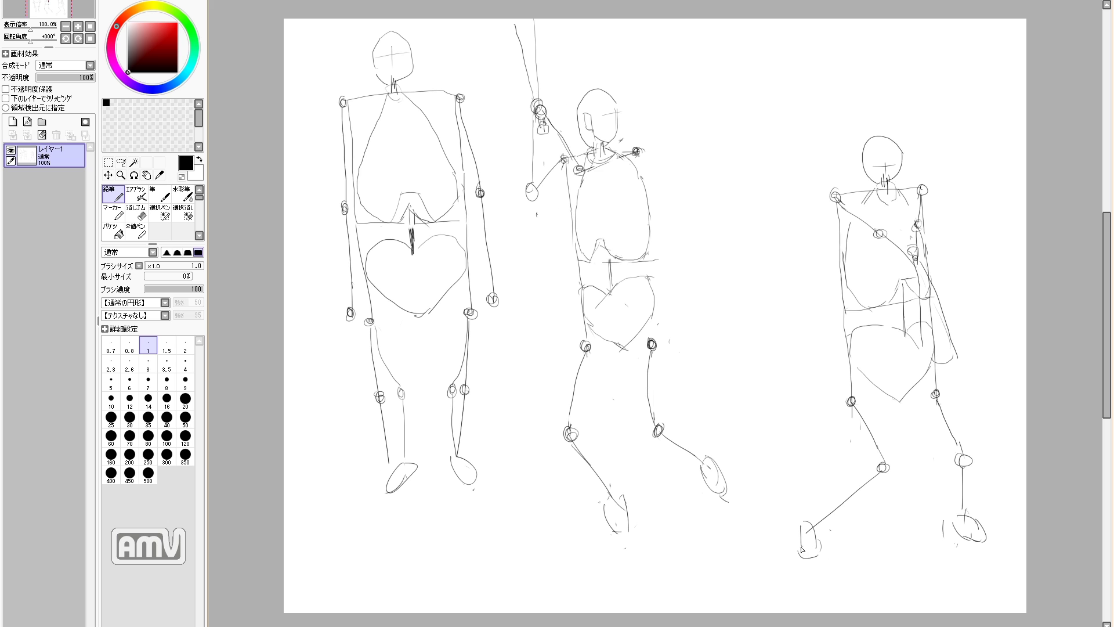
Refine the third figure's rear foot by cleaning up its outline and redrawing a flat sole beneath it
mouse_move(818, 546)
mouse_down()
mouse_move(806, 561)
mouse_move(826, 550)
mouse_up()
key(ctrl+z)
key(e)
key(n)
key(ctrl+z)
key(e)
key(n)
key(e)
key(n)
key(e)
key(n)
Replace the third figure's outer shin and foot, lengthening the thigh and drawing a shin that slants outward to a new foot
mouse_move(964, 509)
mouse_down()
mouse_move(954, 534)
mouse_move(976, 532)
mouse_up()
key(e)
key(n)
key(e)
drag(942, 409, 961, 467)
key(n)
mouse_move(938, 399)
mouse_down()
mouse_move(1003, 447)
mouse_move(943, 404)
mouse_move(981, 538)
mouse_up()
key(e)
key(n)
key(e)
key(n)
mouse_move(966, 469)
mouse_down()
mouse_move(1019, 536)
mouse_move(968, 462)
mouse_up()
drag(1024, 525, 1026, 539)
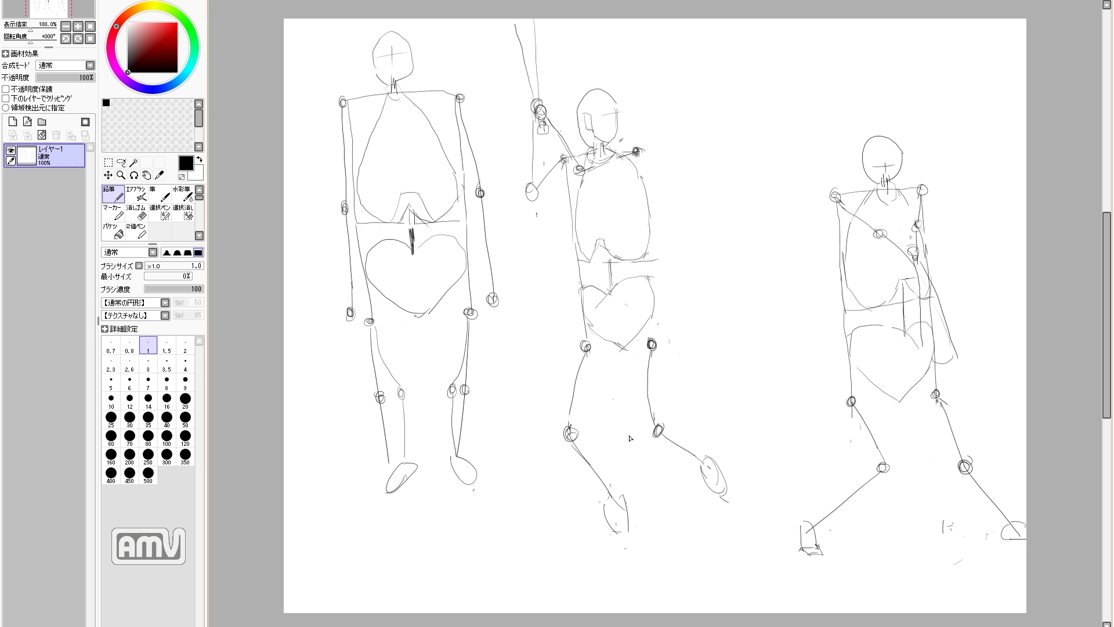
Redraw the third figure's heart-shaped pelvis and the near side of its ribcage with firmer outlines
mouse_move(856, 328)
mouse_down()
mouse_move(868, 380)
mouse_move(902, 408)
mouse_move(914, 387)
mouse_up()
key(e)
key(n)
mouse_move(925, 324)
mouse_down()
mouse_move(932, 343)
mouse_move(908, 328)
mouse_up()
mouse_move(852, 193)
mouse_down()
mouse_move(853, 291)
mouse_move(866, 305)
mouse_move(900, 285)
mouse_up()
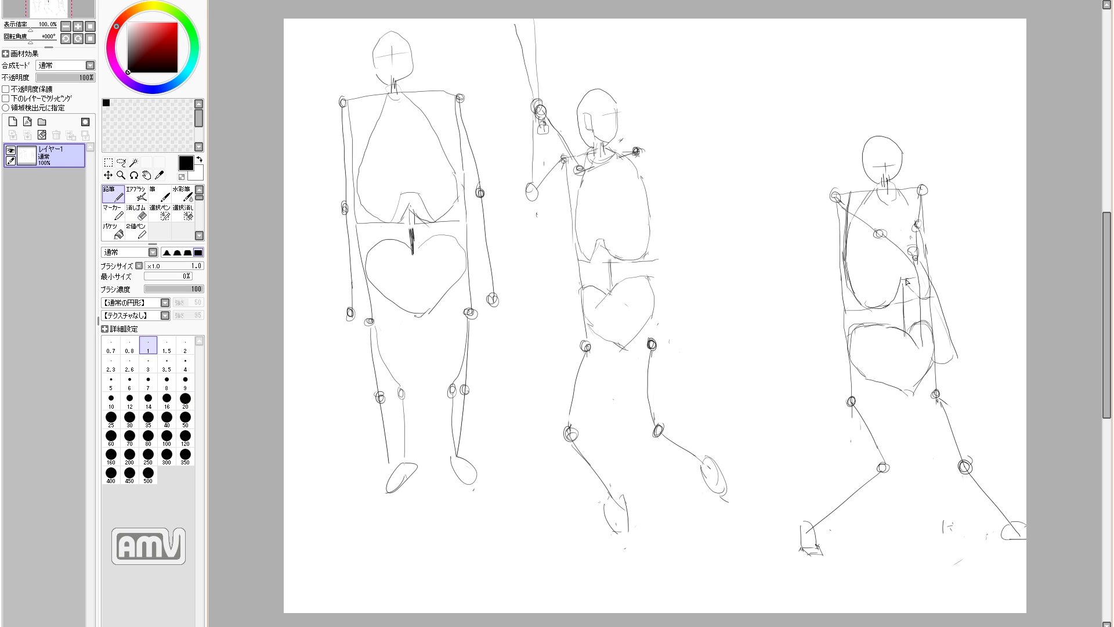
Erase stray lines near the third figure's hand and redraw the ribcage's far side down to its lower corner
key(e)
key(n)
key(e)
mouse_move(918, 283)
mouse_down()
mouse_move(902, 282)
mouse_move(932, 294)
mouse_move(918, 253)
mouse_up()
key(n)
mouse_move(907, 188)
mouse_down()
mouse_move(926, 246)
mouse_move(913, 208)
mouse_up()
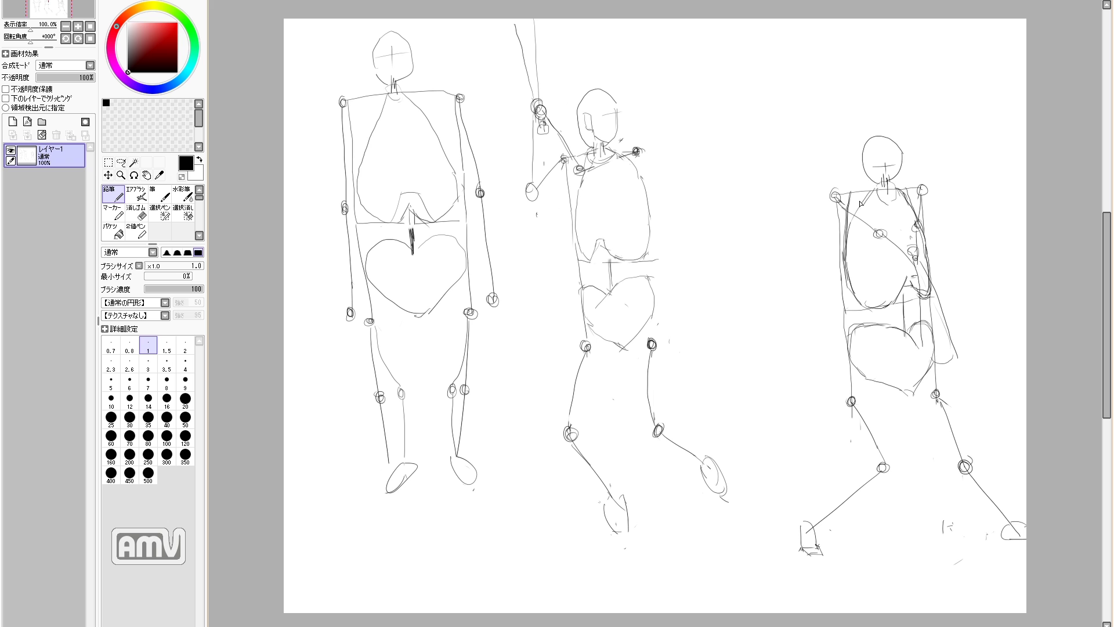
Erase the third figure's head, sketch a small oval at the top of the ribcage, and strengthen the ribcage's lower corner
key(e)
mouse_move(864, 130)
mouse_down()
mouse_move(891, 204)
mouse_move(861, 181)
mouse_move(856, 191)
mouse_move(883, 196)
mouse_move(845, 184)
mouse_move(883, 183)
mouse_move(842, 185)
mouse_move(888, 183)
mouse_up()
key(e)
key(e)
key(e)
key(e)
key(e)
key(e)
key(e)
key(e)
key(e)
drag(917, 297, 929, 292)
drag(918, 286, 932, 286)
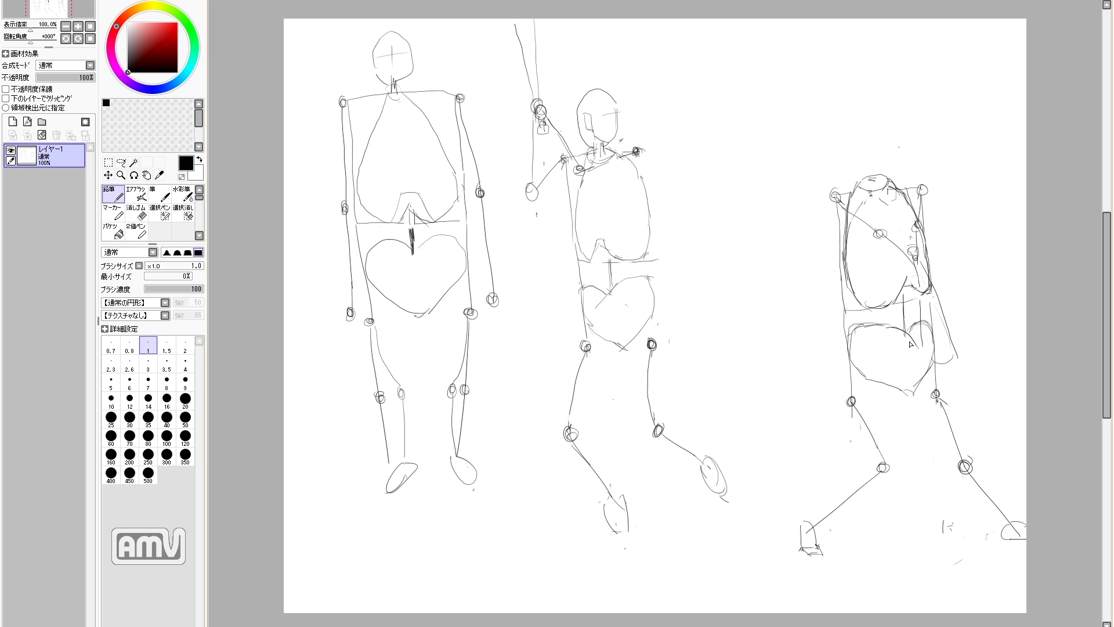
Reinforce the third figure's lower pelvis edge and draw a new rounder head with face guidelines, shifted toward the rear leg
drag(870, 375, 913, 393)
drag(868, 167, 879, 180)
mouse_move(884, 123)
mouse_down()
mouse_move(890, 167)
mouse_move(885, 149)
mouse_move(849, 163)
mouse_up()
key(e)
key(e)
mouse_move(928, 264)
mouse_down()
mouse_move(927, 322)
mouse_move(924, 273)
mouse_move(906, 370)
mouse_move(928, 375)
mouse_move(941, 362)
mouse_move(928, 259)
mouse_up()
mouse_move(866, 157)
mouse_down()
mouse_move(891, 149)
mouse_move(886, 169)
mouse_move(888, 146)
mouse_up()
key(e)
key(n)
mouse_move(864, 160)
mouse_down()
mouse_move(888, 165)
mouse_move(877, 119)
mouse_move(848, 145)
mouse_move(844, 156)
mouse_move(894, 133)
mouse_move(852, 136)
mouse_move(848, 121)
mouse_move(886, 127)
mouse_move(844, 142)
mouse_move(851, 130)
mouse_move(830, 149)
mouse_move(852, 168)
mouse_up()
key(e)
key(n)
Clean up the third figure's new head and neck, and redraw the lowered blade closer to the body across the pelvis
key(e)
key(n)
key(e)
key(n)
key(ctrl+z)
key(e)
key(n)
key(e)
key(n)
key(e)
key(n)
key(e)
mouse_move(853, 119)
mouse_down()
mouse_move(826, 141)
mouse_move(850, 121)
mouse_move(846, 167)
mouse_up()
key(n)
key(e)
key(n)
key(ctrl+z)
key(ctrl+z)
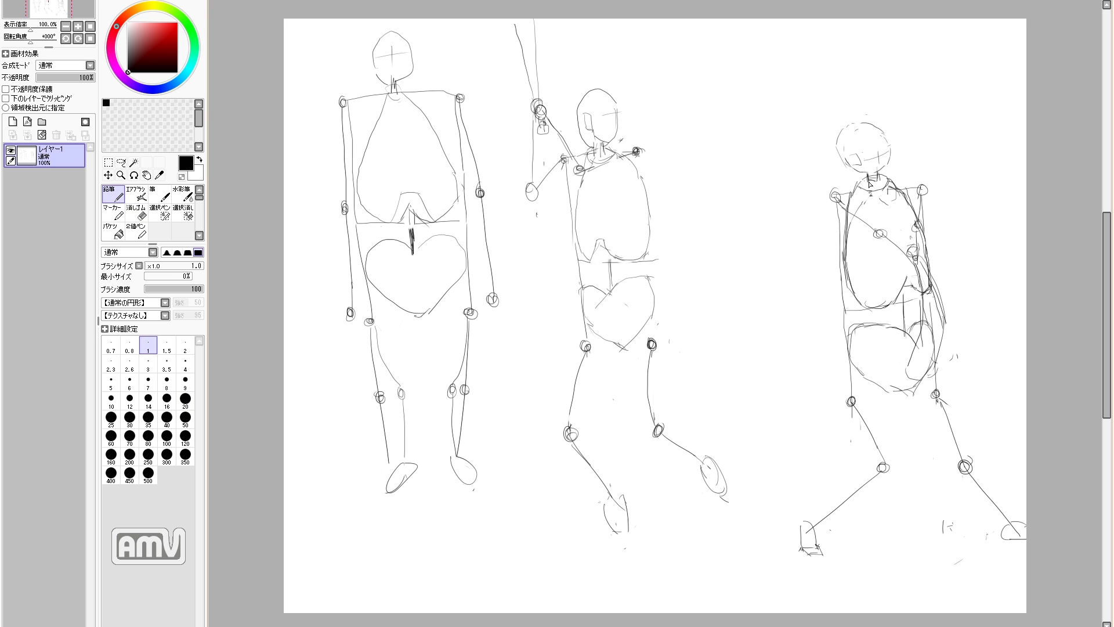
Sketch short slanted lines and a small oval extending outward beside the third figure's hip
drag(947, 340, 980, 328)
mouse_move(957, 349)
mouse_down()
mouse_move(981, 341)
mouse_move(950, 359)
mouse_up()
drag(999, 315, 986, 342)
Redraw the third figure's rear thigh more steeply with a lower knee joint, and round off the outer foot
key(e)
drag(864, 419, 883, 469)
key(n)
drag(853, 406, 871, 471)
key(e)
key(n)
drag(1012, 541, 1021, 549)
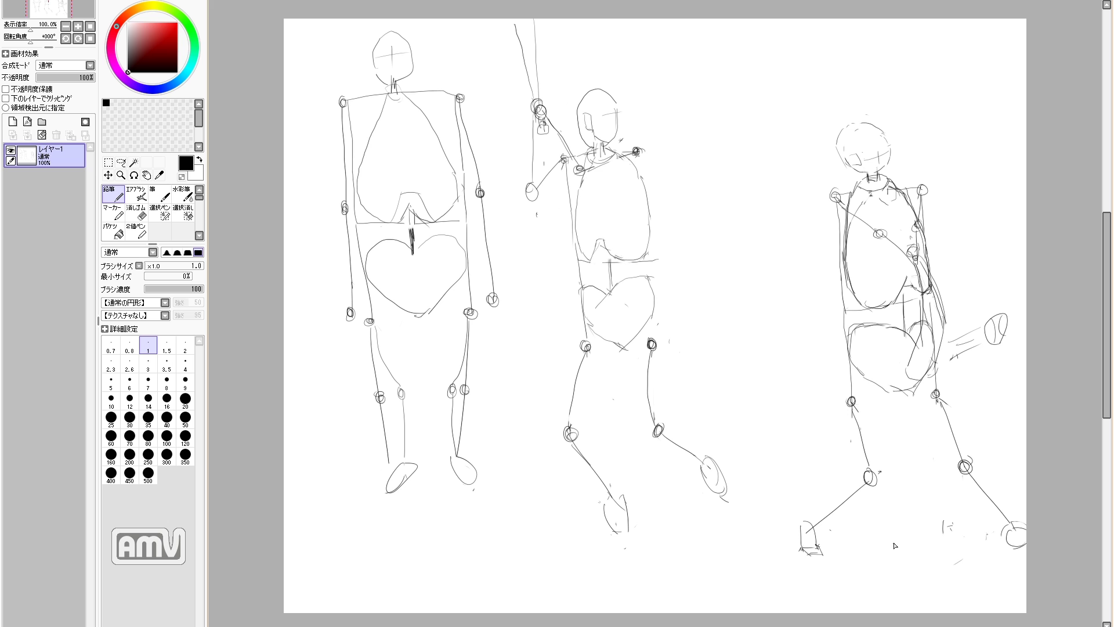
Try to redraw the third figure's outer leg with the knee bent further outward
mouse_move(937, 396)
mouse_down()
mouse_move(993, 465)
mouse_move(1011, 525)
mouse_up()
key(e)
drag(943, 407, 1004, 522)
key(n)
drag(994, 471, 1017, 537)
drag(938, 396, 992, 463)
drag(996, 470, 1025, 546)
key(e)
mouse_move(946, 407)
mouse_down()
mouse_move(963, 430)
mouse_move(943, 403)
mouse_up()
key(n)
key(e)
mouse_move(951, 415)
mouse_down()
mouse_move(990, 464)
mouse_move(963, 473)
mouse_move(1017, 546)
mouse_up()
Redraw the third figure's outer leg with a straighter thigh, a small knee joint and a shin slanting out to the foot
key(n)
key(e)
key(n)
drag(965, 473, 1026, 529)
key(e)
key(n)
key(e)
mouse_move(945, 405)
mouse_down()
mouse_move(964, 471)
mouse_move(1017, 540)
mouse_move(961, 471)
mouse_up()
key(n)
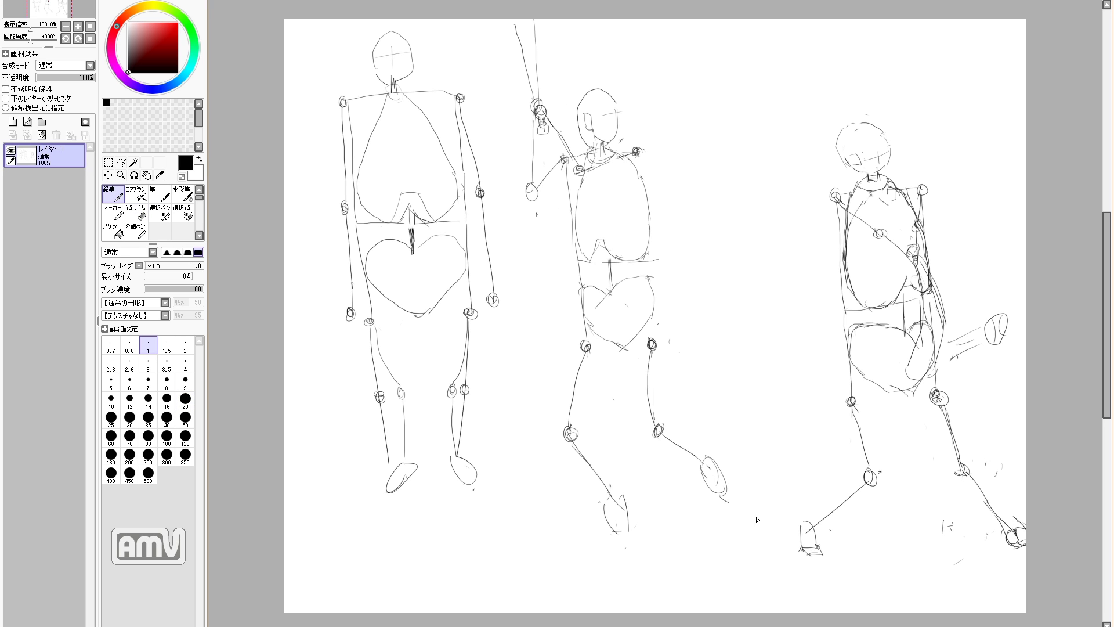
Erase the second figure's rear thigh and redraw it shorter and angled inward, with a higher knee joint and new shin
key(e)
drag(650, 355, 650, 418)
key(n)
mouse_move(652, 350)
mouse_down()
mouse_move(633, 404)
mouse_move(661, 435)
mouse_move(690, 436)
mouse_up()
key(e)
key(n)
Erase the second figure's old rear shin and foot, and draw an oval foot at the new shin's end
key(e)
mouse_move(667, 438)
mouse_down()
mouse_move(709, 459)
mouse_move(721, 484)
mouse_up()
key(e)
key(n)
mouse_move(703, 430)
mouse_down()
mouse_move(699, 467)
mouse_move(701, 431)
mouse_up()
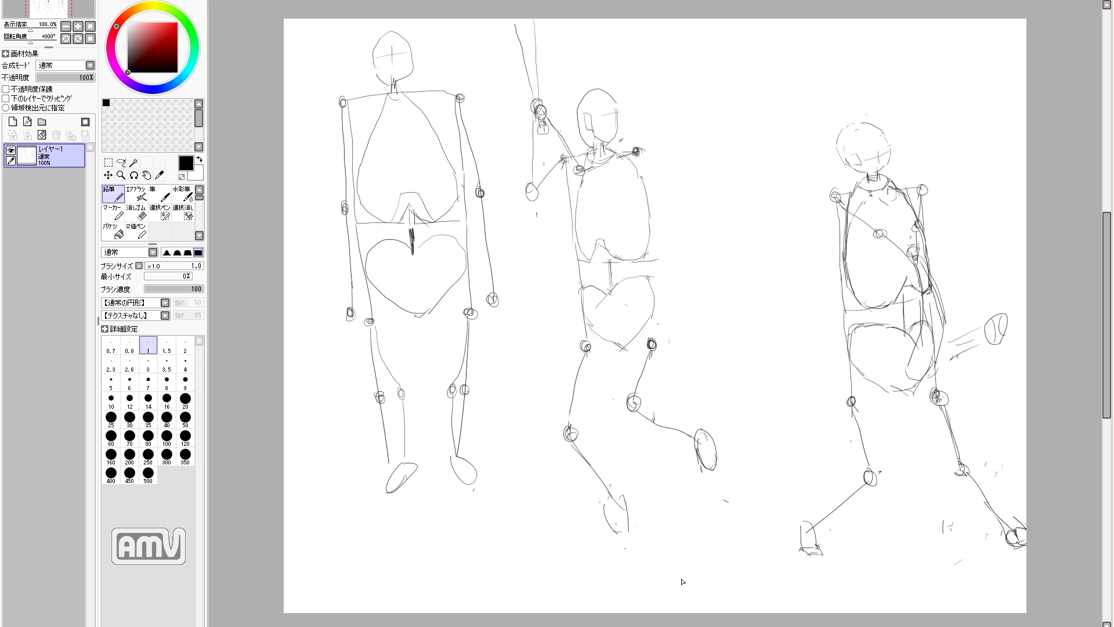
Add second contour lines along the third figure's thighs and shins and reinforce its outer knee joint
drag(956, 466, 965, 469)
drag(957, 446, 996, 515)
drag(964, 477, 992, 504)
drag(853, 403, 870, 473)
drag(868, 478, 814, 525)
Darken the third figure's pelvis outline, erase the blade across it, and redraw the blade pointing down and outward past the hip
mouse_move(862, 326)
mouse_down()
mouse_move(885, 389)
mouse_move(915, 393)
mouse_move(910, 368)
mouse_up()
key(e)
key(n)
key(e)
key(n)
mouse_move(922, 318)
mouse_down()
mouse_move(921, 297)
mouse_move(958, 383)
mouse_move(972, 374)
mouse_move(940, 313)
mouse_up()
drag(923, 264, 954, 329)
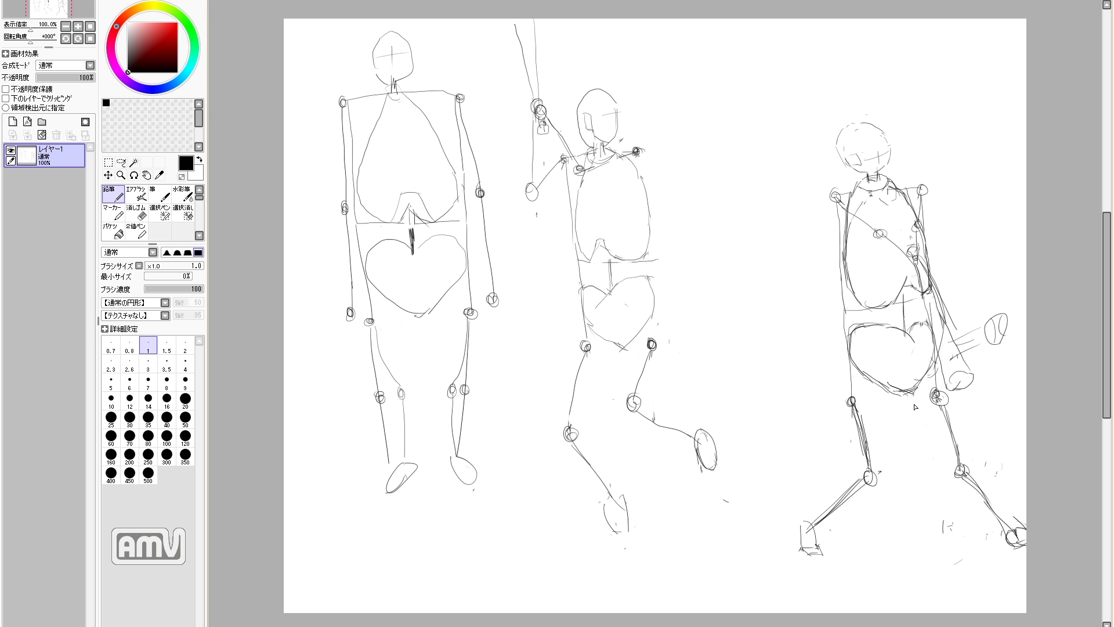
Erase and redraw the third figure's outer shin as a shorter, steeper limb below its knee
key(e)
mouse_move(981, 484)
mouse_down()
mouse_move(1022, 543)
mouse_move(973, 482)
mouse_move(989, 522)
mouse_up()
key(n)
key(e)
key(n)
key(e)
key(n)
mouse_move(964, 468)
mouse_down()
mouse_move(989, 509)
mouse_move(980, 494)
mouse_up()
mouse_move(977, 493)
mouse_down()
mouse_move(996, 541)
mouse_move(987, 502)
mouse_up()
key(e)
key(n)
mouse_move(967, 481)
mouse_down()
mouse_move(977, 479)
mouse_move(986, 516)
mouse_up()
key(e)
key(n)
Erase and redraw the third figure's rear shin from a slightly lower knee joint to the existing foot
mouse_move(864, 472)
mouse_down()
mouse_move(876, 491)
mouse_move(826, 514)
mouse_up()
key(e)
key(n)
mouse_move(809, 522)
mouse_down()
mouse_move(861, 494)
mouse_move(813, 529)
mouse_up()
key(e)
key(n)
Erase the third figure's outer foot area and redraw the shin down to a flat oval foot
key(e)
mouse_move(984, 493)
mouse_down()
mouse_move(966, 479)
mouse_move(1008, 535)
mouse_up()
key(n)
drag(962, 465, 995, 517)
Clean up stray marks beside the third figure's rear foot and draw a long, nearly horizontal ground line behind its legs
key(e)
mouse_move(792, 520)
mouse_down()
mouse_move(844, 541)
mouse_move(754, 514)
mouse_up()
key(n)
mouse_move(731, 497)
mouse_down()
mouse_move(874, 518)
mouse_move(1028, 506)
mouse_move(1015, 521)
mouse_move(963, 469)
mouse_move(994, 516)
mouse_up()
key(e)
key(n)
Erase the arm line crossing the third figure's upper torso and redraw the torso's outer edge up to the neck
key(e)
drag(850, 198, 847, 254)
key(n)
drag(845, 220, 844, 260)
drag(852, 189, 844, 222)
mouse_move(850, 185)
mouse_down()
mouse_move(844, 215)
mouse_move(867, 179)
mouse_up()
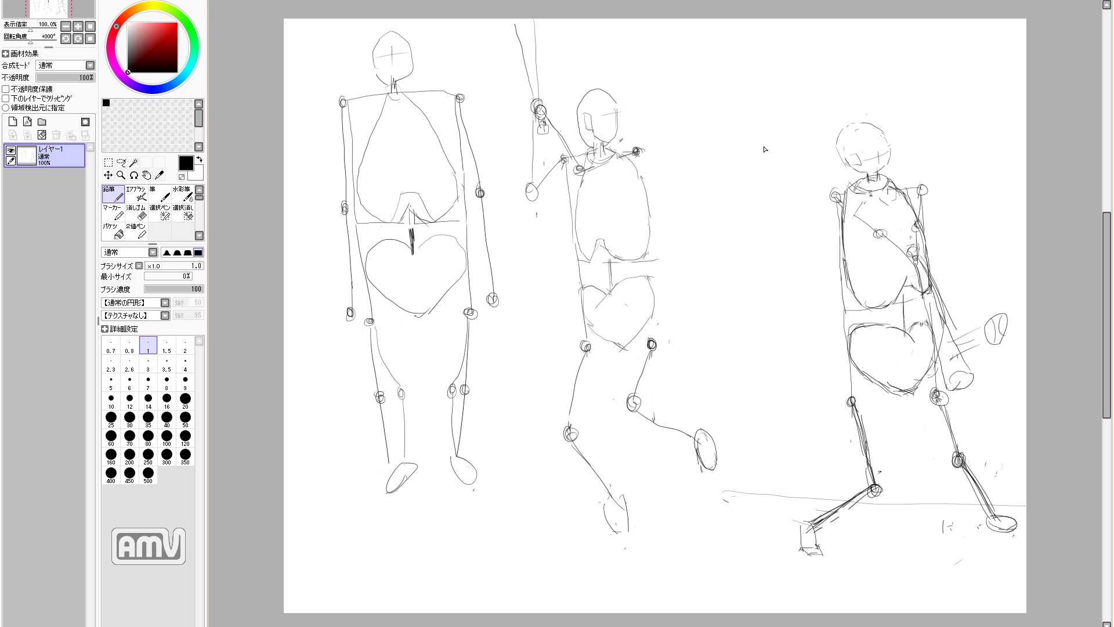
Save the canvas as 8710 and create a new blank canvas
key(alt+f)
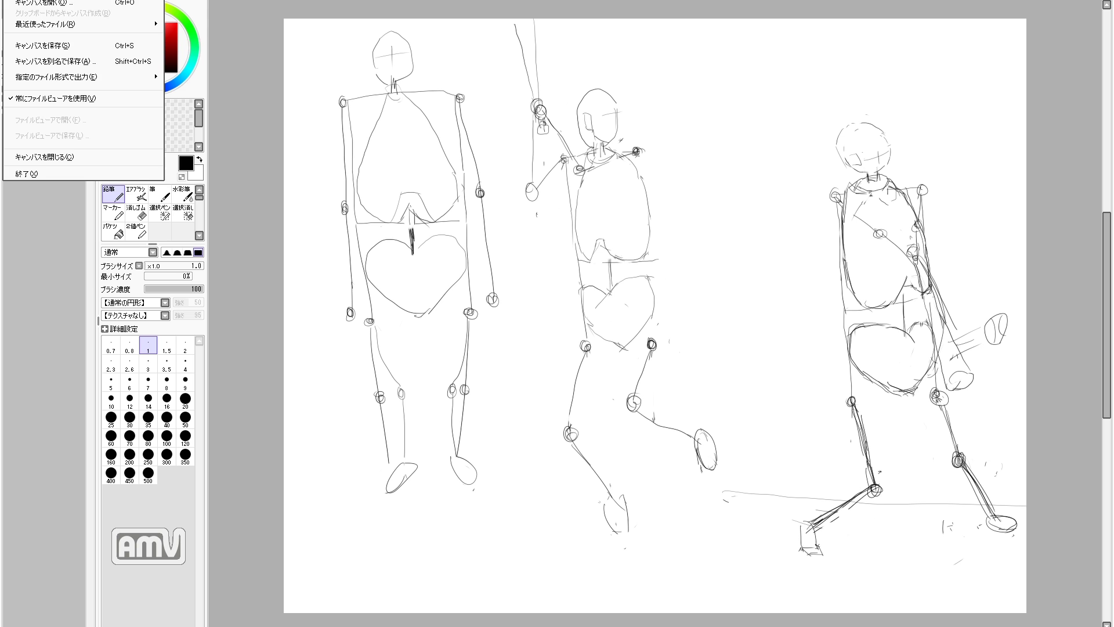
click(33, 44)
text(8710)
key(Return)
key(alt+f)
key(n)
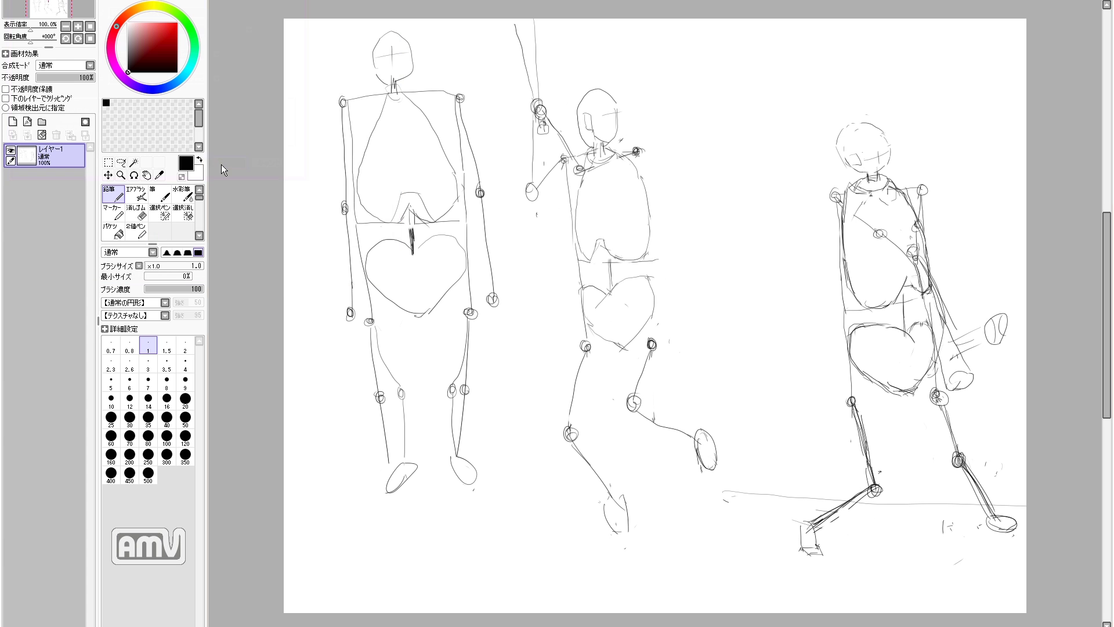
click(223, 163)
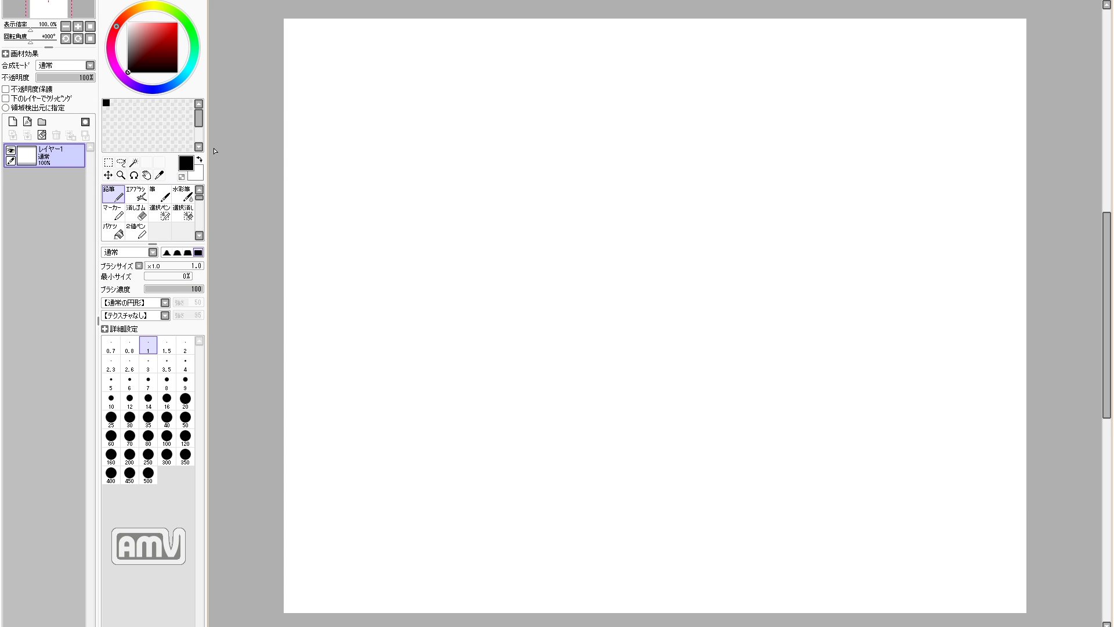
Draw a shoulder line with a circular joint at each end, two long vertical side lines below it, and a waist line
mouse_move(372, 148)
mouse_down()
mouse_move(470, 147)
mouse_move(370, 149)
mouse_up()
key(e)
key(n)
drag(405, 147, 544, 148)
key(e)
key(e)
drag(544, 143, 547, 150)
drag(410, 156, 412, 276)
drag(546, 151, 549, 276)
drag(412, 271, 418, 467)
drag(548, 273, 549, 427)
drag(447, 298, 563, 298)
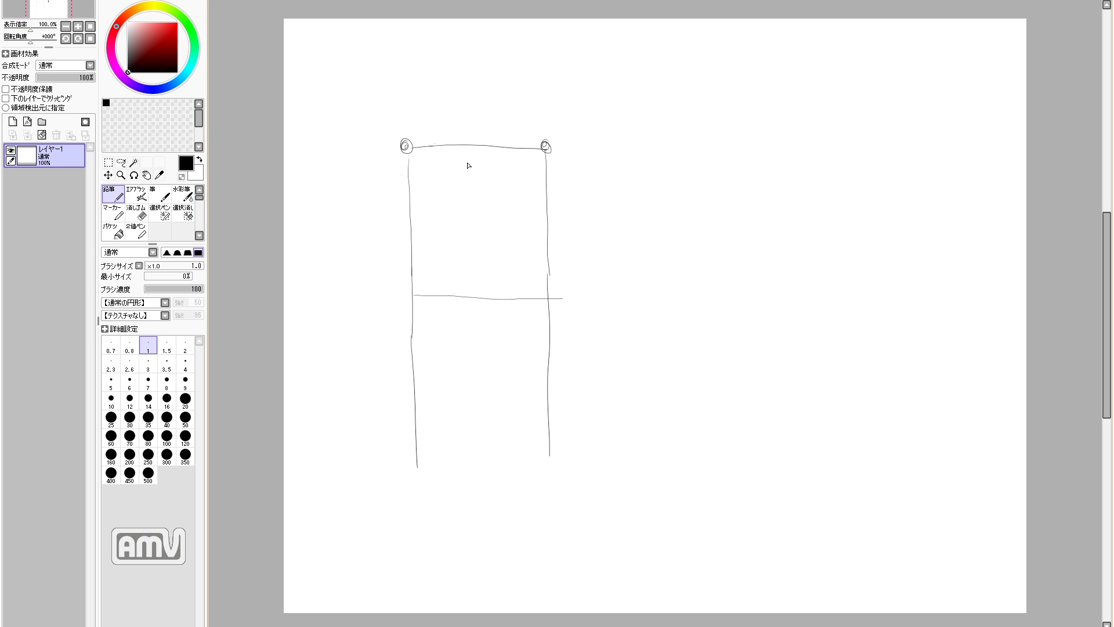
Sketch an egg-shaped ribcage between the side lines, from the shoulder line down to the waist line
drag(451, 147, 416, 263)
mouse_move(414, 276)
mouse_down()
mouse_move(458, 295)
mouse_move(498, 286)
mouse_up()
key(e)
key(n)
drag(514, 276, 535, 213)
mouse_move(489, 146)
mouse_down()
mouse_move(543, 244)
mouse_move(522, 268)
mouse_up()
key(e)
key(n)
mouse_move(531, 207)
mouse_down()
mouse_move(545, 249)
mouse_move(491, 299)
mouse_up()
Erase and redraw the lower right curve of the ribcage
key(e)
drag(517, 182, 551, 259)
key(e)
key(n)
mouse_move(534, 216)
mouse_down()
mouse_move(548, 271)
mouse_move(491, 300)
mouse_up()
Draw a neck-opening oval on the shoulder line and a small arch inside the lower ribcage
key(e)
key(n)
drag(482, 145, 521, 186)
mouse_move(449, 147)
mouse_down()
mouse_move(435, 171)
mouse_move(485, 154)
mouse_up()
key(e)
drag(447, 264, 474, 251)
key(n)
drag(436, 257, 481, 259)
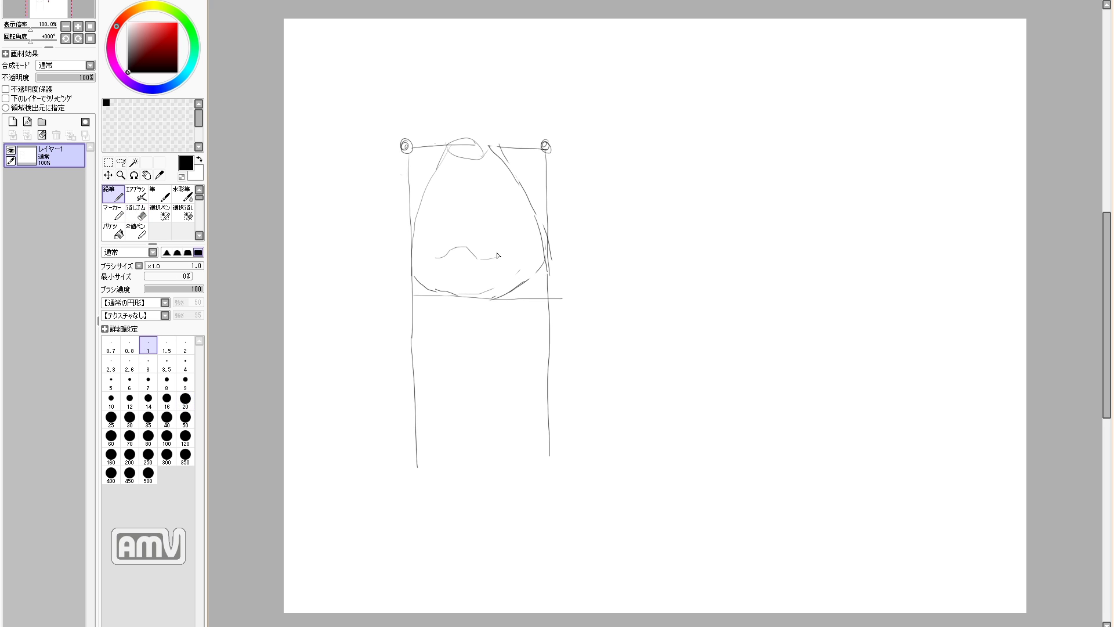
Draw a short spine and heart-shaped pelvis below the waist line, and add a circular hip joint on each side line
drag(471, 299, 469, 329)
mouse_move(468, 333)
mouse_down()
mouse_move(423, 372)
mouse_move(465, 432)
mouse_up()
mouse_move(481, 336)
mouse_down()
mouse_move(545, 348)
mouse_move(476, 435)
mouse_up()
key(e)
mouse_move(443, 410)
mouse_down()
mouse_move(416, 350)
mouse_move(481, 431)
mouse_up()
key(e)
key(n)
drag(414, 426, 412, 433)
drag(545, 418, 544, 425)
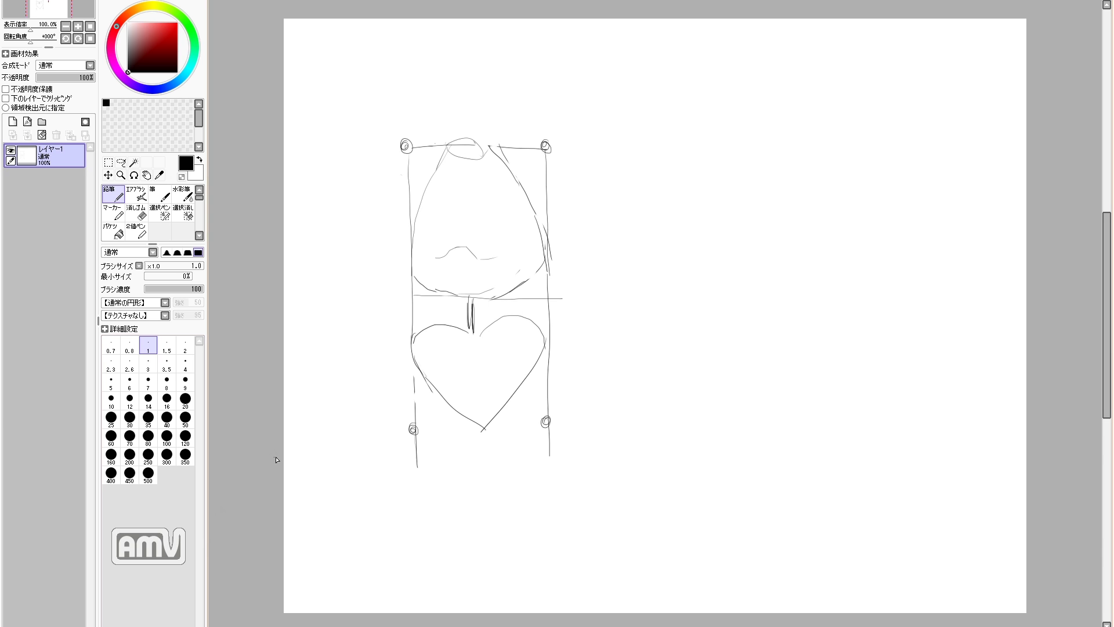
Erase the side lines below the hips and sketch short straight legs with circular knee and ankle joints
key(e)
key(n)
drag(412, 466, 415, 477)
drag(414, 477, 415, 509)
key(ctrl+z)
drag(549, 450, 549, 470)
drag(548, 468, 549, 468)
drag(549, 478, 545, 554)
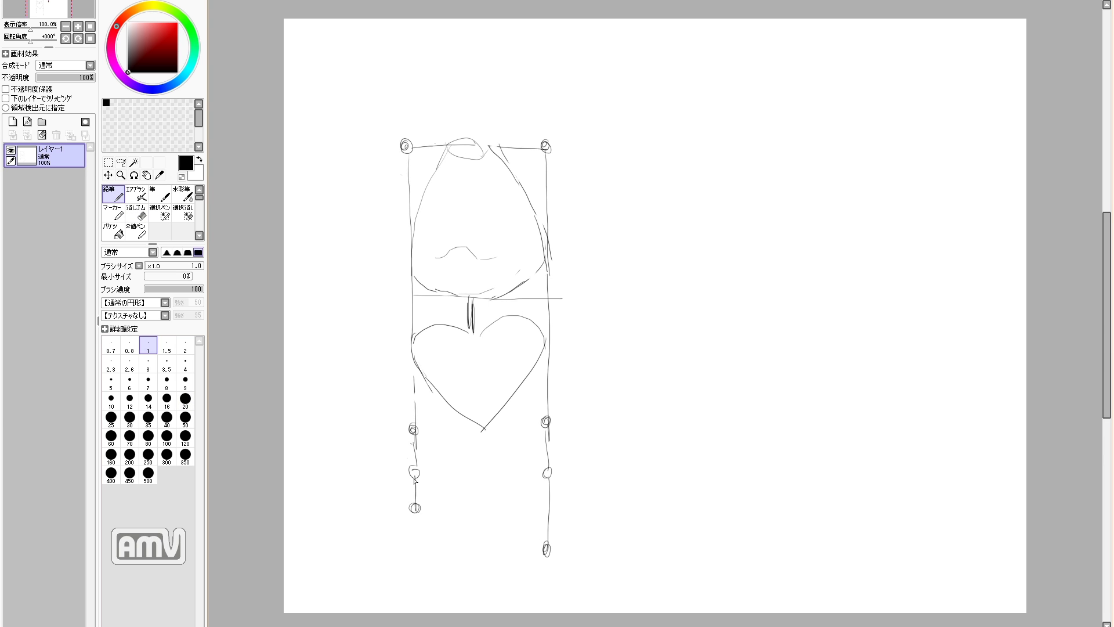
Erase the left edge of the heart-shaped pelvis and redraw it slightly inward
key(e)
key(n)
mouse_move(416, 336)
mouse_down()
mouse_move(419, 371)
mouse_move(421, 350)
mouse_up()
drag(413, 329, 416, 373)
drag(419, 337, 426, 369)
Draw the left arm bending outward from the shoulder, with a circular elbow joint and an oval hand
key(e)
key(n)
mouse_move(401, 145)
mouse_down()
mouse_move(351, 181)
mouse_move(319, 268)
mouse_up()
key(e)
key(n)
key(e)
drag(335, 219, 336, 225)
key(e)
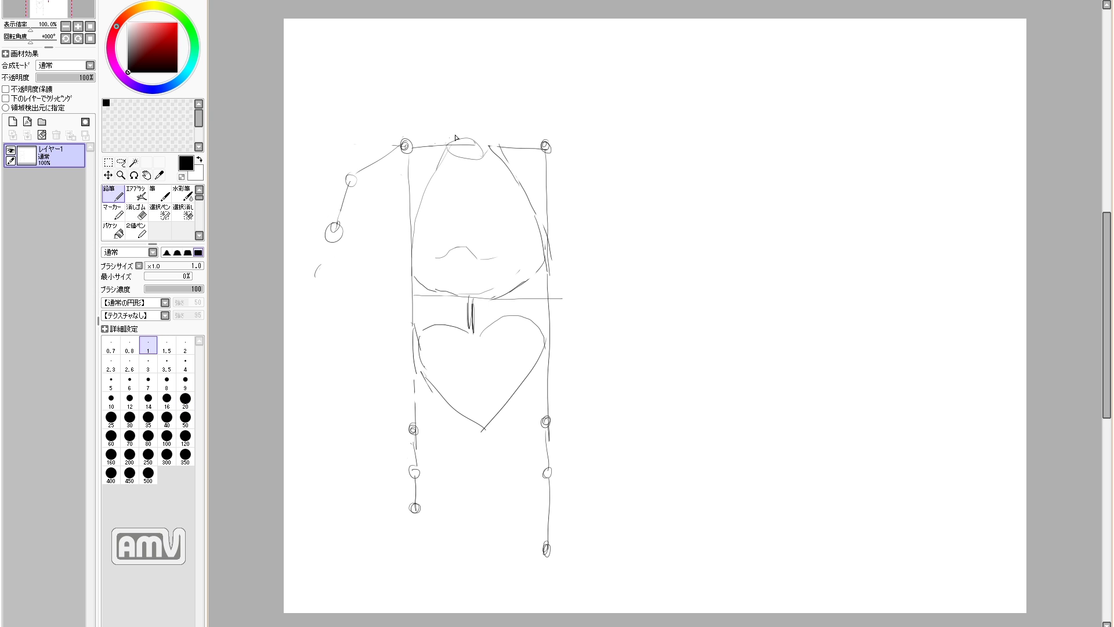
Reshape the ribcage with a rounded top and shallow V-shaped base, and round off the pelvis's lower tip
mouse_move(547, 148)
mouse_down()
mouse_move(439, 146)
mouse_move(402, 164)
mouse_move(469, 166)
mouse_move(463, 144)
mouse_up()
key(e)
key(n)
mouse_move(415, 273)
mouse_down()
mouse_move(494, 288)
mouse_move(441, 292)
mouse_move(528, 258)
mouse_up()
key(e)
key(n)
drag(515, 275, 544, 261)
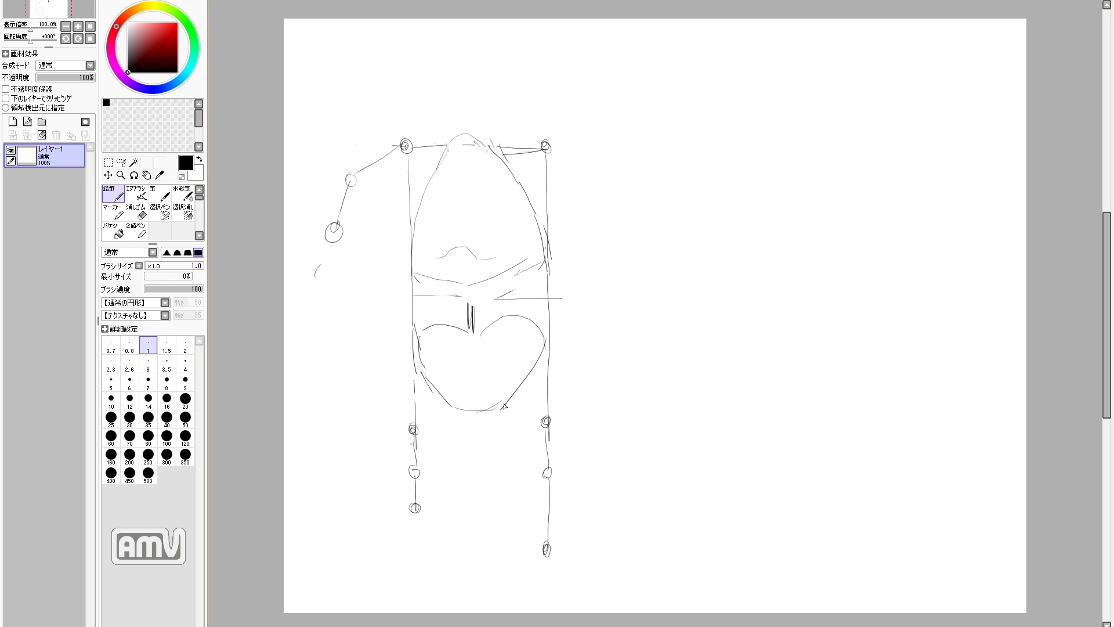
Shorten the spine, redraw the pelvis's upper lobes higher, and sketch loose thigh contours below it
key(e)
mouse_move(436, 323)
mouse_down()
mouse_move(471, 335)
mouse_move(494, 312)
mouse_up()
key(e)
drag(414, 360, 396, 475)
mouse_move(497, 412)
mouse_down()
mouse_move(607, 579)
mouse_move(525, 518)
mouse_up()
Erase the right shin and redraw it angled outward from the knee to a circular ankle joint
key(e)
key(e)
mouse_move(549, 483)
mouse_down()
mouse_move(547, 551)
mouse_move(607, 525)
mouse_up()
drag(610, 517, 605, 524)
Erase and redraw the left arm with a lower elbow and outstretched hand, and sketch a forearm with end joints across the upper chest
click(346, 271)
key(e)
drag(371, 166, 345, 197)
key(e)
drag(401, 150, 370, 197)
key(e)
mouse_move(351, 183)
mouse_down()
mouse_move(358, 212)
mouse_move(322, 233)
mouse_up()
key(e)
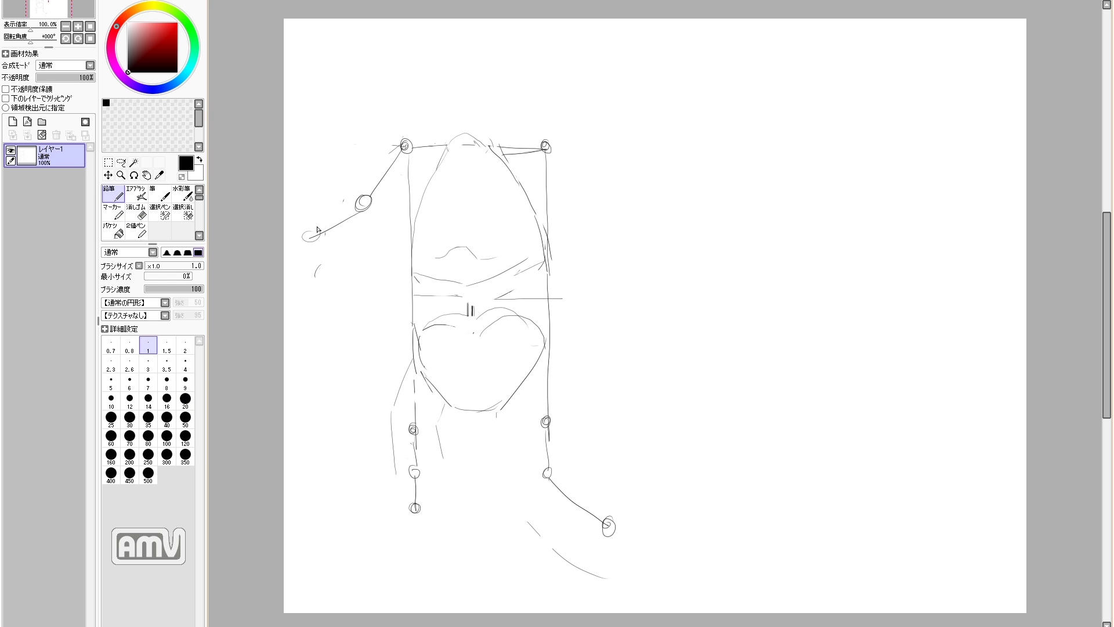
drag(490, 155, 421, 174)
Erase the right lower leg and redraw it longer, with a lower knee joint, slanted shin and oval foot
key(e)
mouse_move(549, 476)
mouse_down()
mouse_move(578, 522)
mouse_move(602, 530)
mouse_move(560, 490)
mouse_up()
key(e)
key(e)
drag(547, 452, 572, 520)
key(e)
key(e)
key(e)
drag(560, 518, 604, 608)
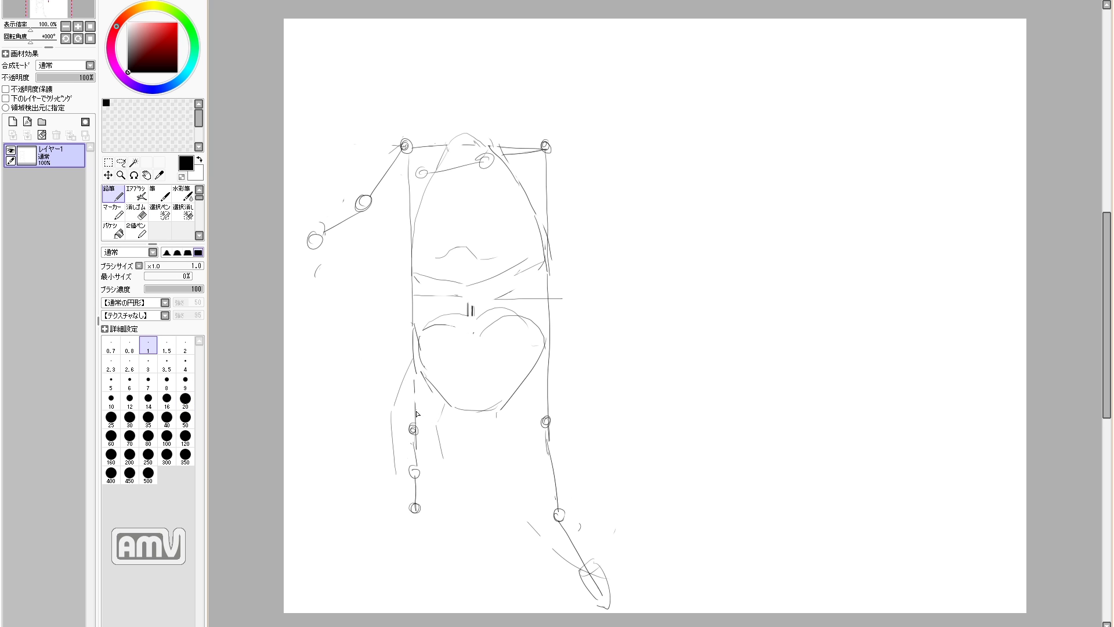
Erase both hip joints and redraw them as ovals slightly higher, level with the pelvis's base
key(e)
drag(414, 426, 416, 448)
key(e)
key(e)
drag(546, 413, 547, 428)
key(e)
drag(548, 396, 547, 408)
Redraw the left leg bent slightly outward from the hip, with a higher knee joint, short shin and oval foot
mouse_move(413, 402)
mouse_down()
mouse_move(397, 473)
mouse_move(396, 463)
mouse_up()
key(ctrl+z)
key(e)
mouse_move(416, 458)
mouse_down()
mouse_move(397, 507)
mouse_move(391, 498)
mouse_move(405, 530)
mouse_up()
key(e)
key(e)
key(e)
drag(386, 485, 381, 503)
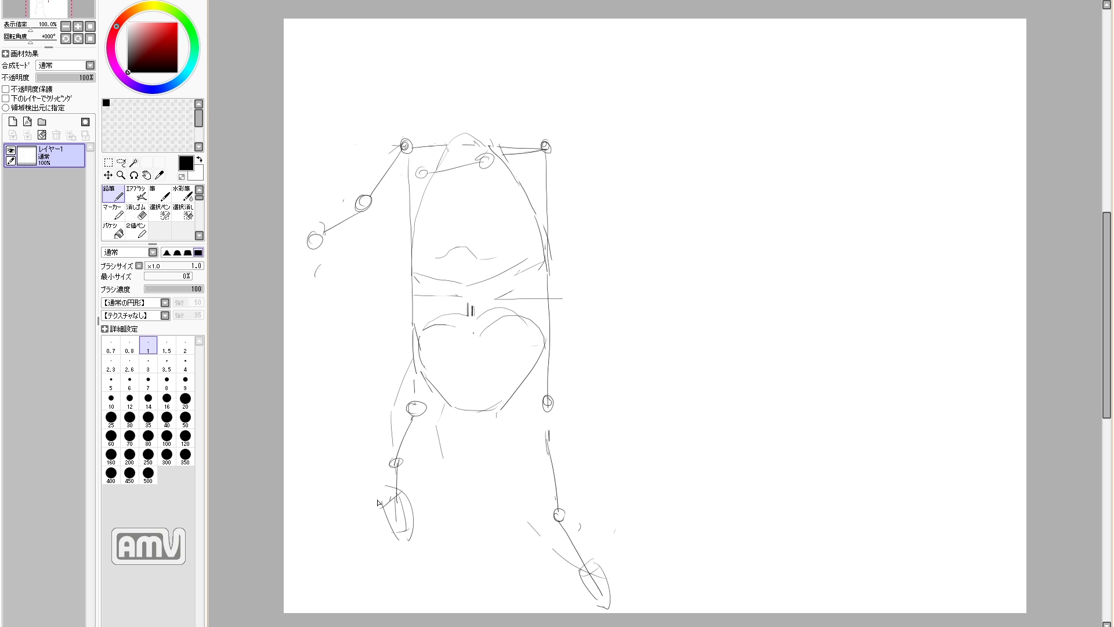
Erase the shoulder line and redraw it sloping up toward the right, with a round shoulder joint at each end
mouse_move(445, 147)
mouse_down()
mouse_move(486, 149)
mouse_move(400, 148)
mouse_up()
key(e)
key(e)
key(e)
key(e)
mouse_move(513, 149)
mouse_down()
mouse_move(458, 148)
mouse_move(547, 139)
mouse_up()
drag(410, 164, 407, 167)
key(e)
key(e)
drag(544, 135, 548, 137)
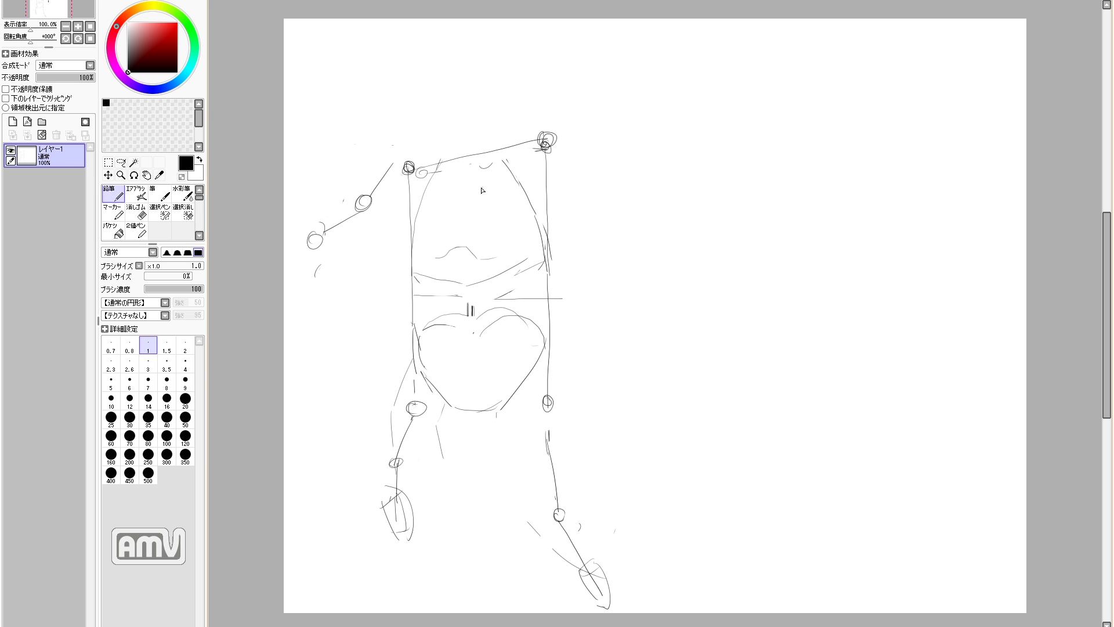
Erase the waist lines below the ribcage and redraw them tilted up toward the right
mouse_move(413, 318)
mouse_down()
mouse_move(534, 283)
mouse_move(532, 303)
mouse_move(518, 314)
mouse_move(431, 282)
mouse_up()
key(e)
key(e)
drag(543, 255, 503, 283)
Redraw the pelvis tilted to match the shoulders, with a raised right lobe and a slanted lower left edge
mouse_move(481, 319)
mouse_down()
mouse_move(535, 295)
mouse_move(550, 317)
mouse_up()
key(ctrl+z)
mouse_move(477, 320)
mouse_down()
mouse_move(508, 303)
mouse_move(548, 314)
mouse_up()
drag(533, 321, 542, 334)
drag(547, 335, 526, 373)
key(e)
key(e)
mouse_move(431, 321)
mouse_down()
mouse_move(514, 297)
mouse_move(464, 326)
mouse_move(471, 402)
mouse_move(427, 378)
mouse_move(480, 407)
mouse_up()
key(e)
key(e)
key(e)
key(e)
key(e)
mouse_move(477, 407)
mouse_down()
mouse_move(436, 380)
mouse_move(480, 409)
mouse_move(447, 412)
mouse_move(454, 397)
mouse_move(526, 400)
mouse_move(506, 377)
mouse_move(474, 384)
mouse_move(499, 405)
mouse_up()
key(e)
key(e)
key(e)
key(e)
key(e)
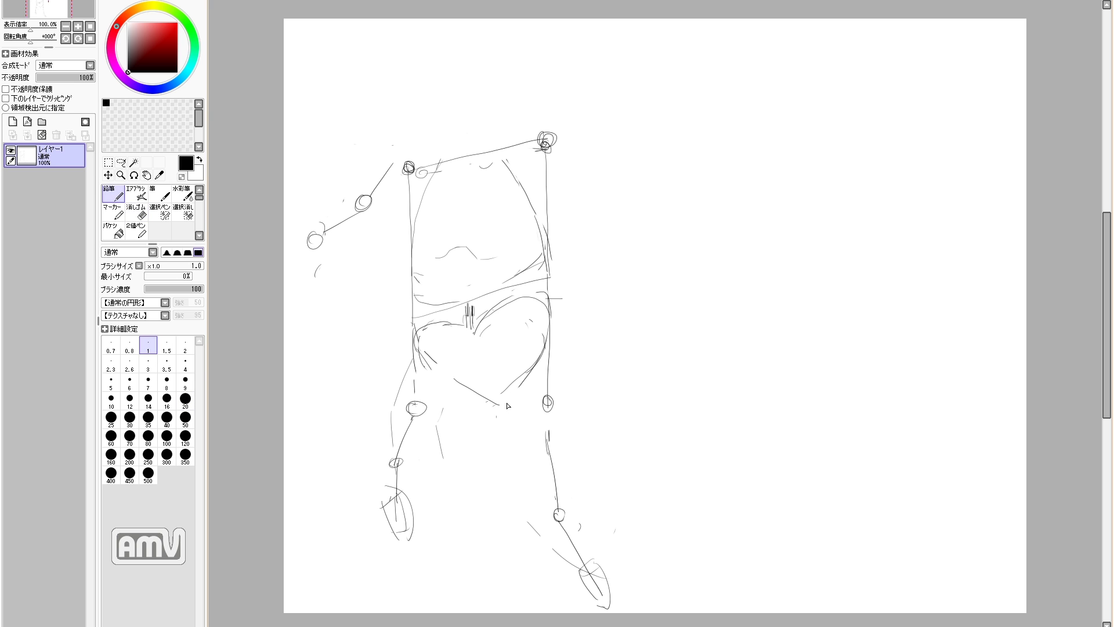
Draw a long vertical centre line through the whole figure and redraw the pelvis's right edge down to it
drag(489, 103, 504, 613)
drag(501, 409, 550, 360)
key(ctrl+z)
drag(505, 406, 543, 380)
key(e)
drag(546, 327, 543, 353)
key(e)
Erase the short spine mark and redraw it as a dark stroke on the centre line, just above the pelvis
mouse_move(488, 315)
mouse_down()
mouse_move(514, 295)
mouse_move(558, 299)
mouse_move(472, 328)
mouse_up()
key(e)
key(e)
drag(497, 288, 498, 305)
key(e)
Erase the pelvis's left half and redraw it narrower, curving down to a point on the centre line
mouse_move(492, 312)
mouse_down()
mouse_move(484, 328)
mouse_move(499, 308)
mouse_move(446, 329)
mouse_move(471, 395)
mouse_up()
key(e)
key(e)
key(e)
key(e)
mouse_move(434, 348)
mouse_down()
mouse_move(493, 297)
mouse_move(549, 325)
mouse_move(435, 328)
mouse_move(437, 365)
mouse_up()
key(e)
key(e)
key(e)
mouse_move(469, 310)
mouse_down()
mouse_move(429, 352)
mouse_move(485, 319)
mouse_move(455, 385)
mouse_up()
key(e)
key(e)
key(e)
drag(421, 350, 466, 389)
key(e)
drag(439, 365, 478, 398)
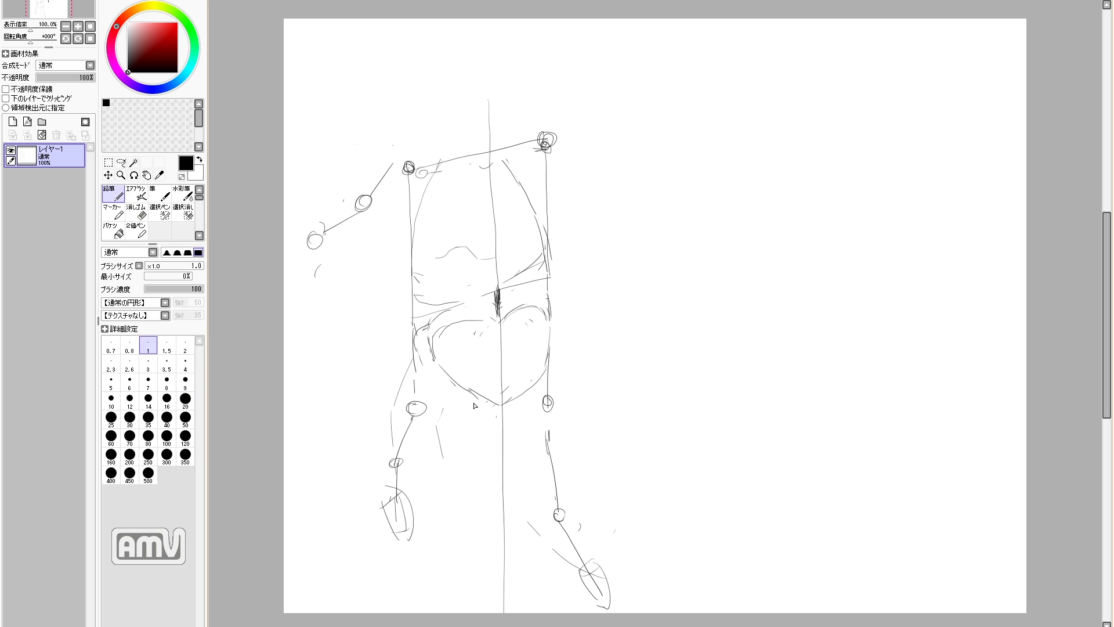
Refine the pelvis's upper left lobe and redraw its right side along the torso's outer line
key(e)
key(e)
key(ctrl+z)
mouse_move(503, 321)
mouse_down()
mouse_move(546, 303)
mouse_move(494, 327)
mouse_move(464, 320)
mouse_move(505, 324)
mouse_move(434, 344)
mouse_up()
key(e)
drag(490, 325, 458, 328)
key(e)
key(e)
mouse_move(548, 303)
mouse_down()
mouse_move(523, 312)
mouse_move(550, 318)
mouse_move(547, 369)
mouse_up()
key(e)
drag(550, 307, 548, 354)
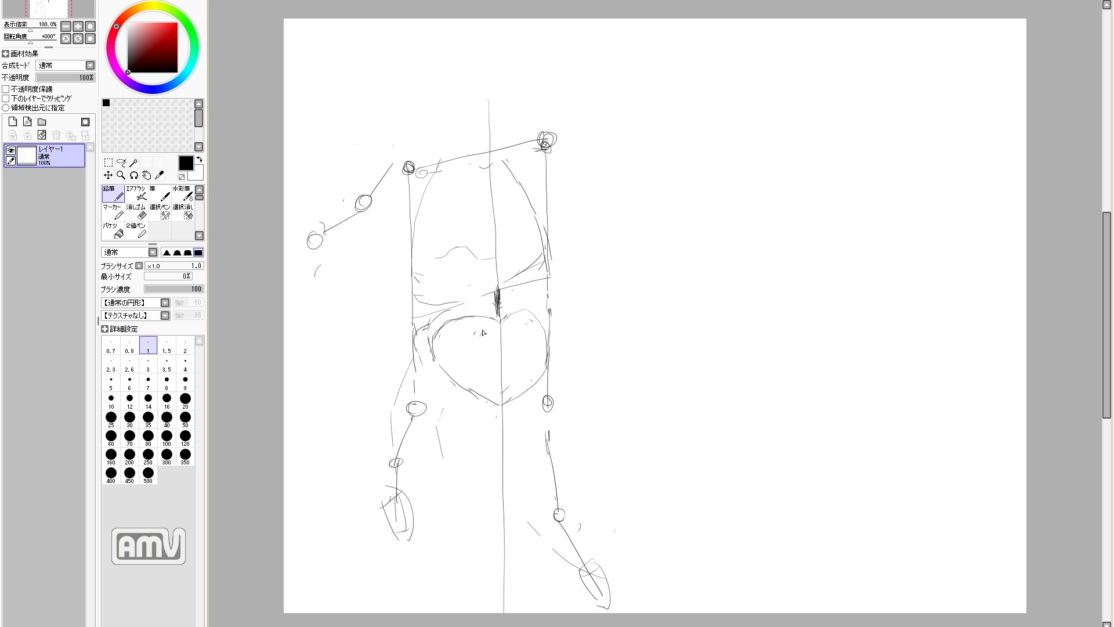
Erase the left leg and left arm and redraw both closer to the centre line, with round joints and an oval foot
mouse_move(445, 403)
mouse_down()
mouse_move(413, 531)
mouse_move(409, 436)
mouse_up()
key(e)
key(e)
mouse_move(426, 167)
mouse_down()
mouse_move(339, 248)
mouse_move(399, 155)
mouse_up()
key(e)
key(e)
key(e)
mouse_move(407, 492)
mouse_down()
mouse_move(412, 528)
mouse_move(428, 533)
mouse_up()
key(e)
drag(413, 484, 407, 502)
key(e)
Erase the stray slanted line beside the right foot
drag(528, 521, 555, 551)
key(e)
key(e)
key(e)
key(e)
key(e)
Redraw the torso's left guide line and the ribcage's left contour further inward, down to the narrowed pelvis
drag(429, 176, 438, 394)
drag(458, 158, 439, 221)
key(e)
drag(411, 178, 416, 379)
key(e)
mouse_move(454, 160)
mouse_down()
mouse_move(433, 269)
mouse_move(480, 290)
mouse_up()
key(e)
key(e)
key(e)
Redraw the ribcage's right side, lower curve and rounded top, and refine the pelvis's upper right lobe
drag(544, 254, 504, 282)
key(e)
key(e)
key(e)
drag(529, 143, 541, 191)
key(e)
key(e)
key(e)
key(e)
mouse_move(469, 157)
mouse_down()
mouse_move(477, 141)
mouse_move(512, 152)
mouse_up()
key(e)
mouse_move(509, 315)
mouse_down()
mouse_move(542, 332)
mouse_move(547, 318)
mouse_up()
key(e)
drag(520, 299, 550, 312)
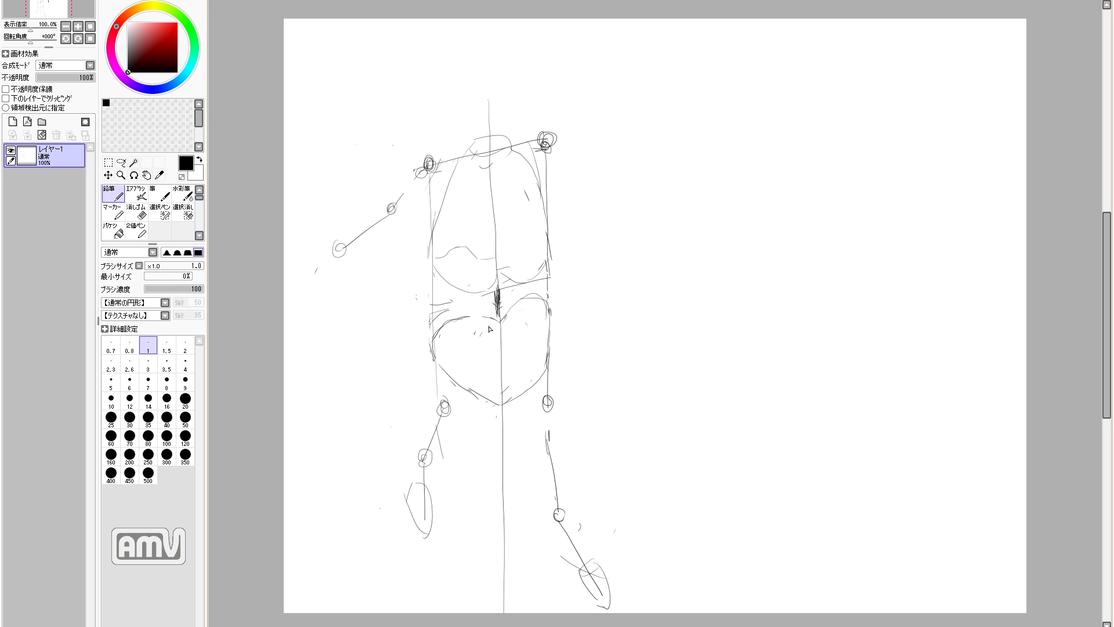
Erase the right leg below the hip joint and redraw it with a higher knee joint, slanted shin and blocky tapered foot
key(e)
drag(437, 433, 444, 458)
drag(549, 430, 553, 473)
key(e)
key(e)
drag(561, 512, 559, 522)
key(e)
mouse_move(547, 414)
mouse_down()
mouse_move(554, 493)
mouse_move(584, 576)
mouse_move(551, 458)
mouse_move(531, 482)
mouse_move(603, 535)
mouse_move(590, 543)
mouse_move(539, 448)
mouse_move(563, 507)
mouse_up()
key(e)
key(e)
key(e)
key(e)
key(e)
key(e)
key(n)
key(e)
key(n)
drag(547, 489, 582, 585)
key(e)
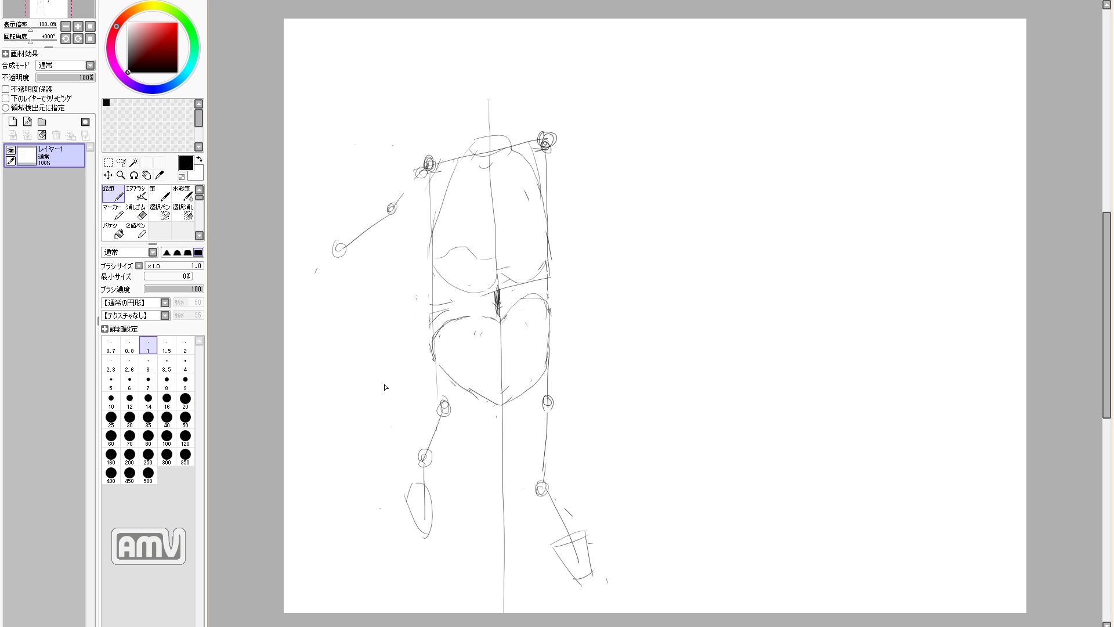
drag(440, 410, 391, 444)
key(e)
drag(387, 449, 425, 420)
key(n)
Erase the right hip and knee joints and redraw the hip joint higher on the pelvis's edge with a thigh line below it
key(e)
drag(545, 451, 540, 494)
drag(547, 420, 549, 359)
key(n)
key(e)
key(n)
drag(547, 372, 535, 421)
key(e)
key(n)
drag(546, 372, 533, 422)
drag(528, 421, 531, 421)
Redraw the right knee joint higher and erase the old shin, foot and leftover knee marks below it
mouse_move(533, 431)
mouse_down()
mouse_move(556, 442)
mouse_move(541, 470)
mouse_up()
key(e)
key(n)
drag(534, 466, 551, 459)
key(e)
drag(551, 497, 583, 575)
mouse_move(529, 444)
mouse_down()
mouse_move(535, 458)
mouse_move(561, 465)
mouse_move(554, 441)
mouse_move(549, 462)
mouse_up()
key(n)
key(e)
key(n)
key(e)
Draw the right shin slanting outward from the raised knee and end it in a blocky foot
key(n)
mouse_move(545, 376)
mouse_down()
mouse_move(538, 448)
mouse_move(584, 538)
mouse_up()
mouse_move(564, 500)
mouse_down()
mouse_move(606, 515)
mouse_move(578, 534)
mouse_up()
key(e)
key(n)
mouse_move(562, 508)
mouse_down()
mouse_move(606, 523)
mouse_move(600, 531)
mouse_up()
key(e)
key(n)
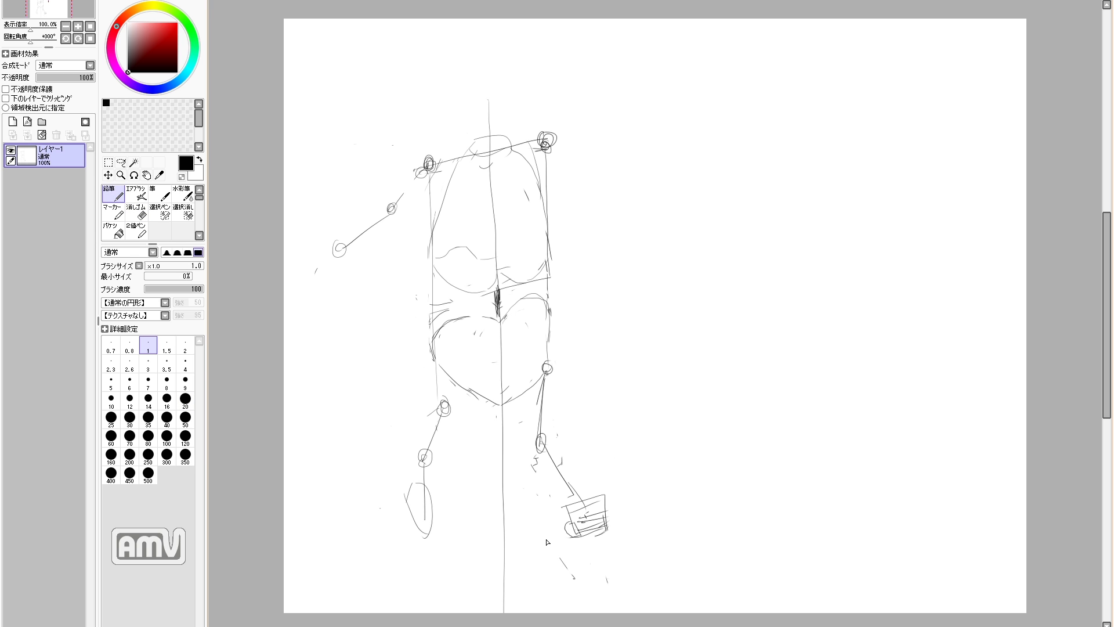
Erase the arched line above the ribcage's lower left curve and redraw the lower right edge of the ribcage
key(e)
key(n)
key(e)
mouse_move(438, 256)
mouse_down()
mouse_move(476, 255)
mouse_move(496, 291)
mouse_move(528, 285)
mouse_move(518, 276)
mouse_up()
key(n)
key(e)
key(n)
drag(513, 269, 531, 279)
key(e)
key(n)
Redraw the ribcage's upper left contour, and replace the right shoulder joint with one further inward
drag(444, 163, 440, 190)
key(e)
key(n)
key(e)
drag(546, 122, 546, 158)
key(n)
drag(524, 138, 544, 221)
key(e)
Redraw the ribcage's upper right contour inside the shoulder and replace the top arch with a small oval neck opening
key(n)
key(e)
key(n)
drag(521, 145, 541, 218)
key(e)
mouse_move(514, 150)
mouse_down()
mouse_move(464, 142)
mouse_move(464, 160)
mouse_up()
key(n)
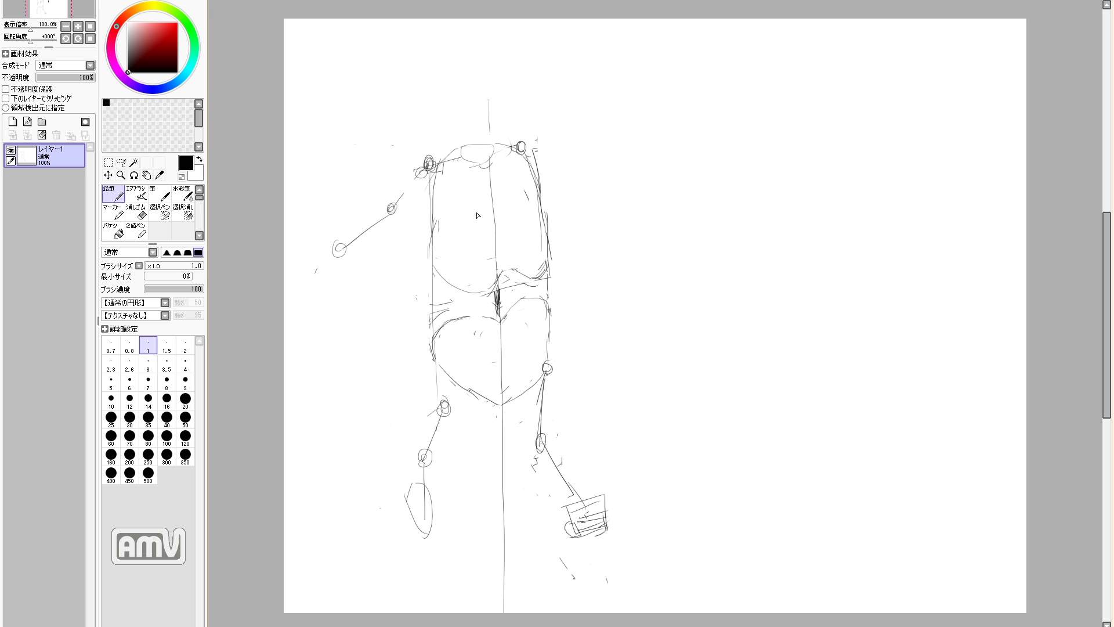
Try to sketch the right arm raised across the neck with different elbow and forearm positions
mouse_move(521, 145)
mouse_down()
mouse_move(429, 121)
mouse_move(407, 128)
mouse_move(403, 94)
mouse_move(467, 121)
mouse_move(428, 102)
mouse_up()
key(e)
key(n)
key(e)
key(n)
key(e)
key(n)
key(e)
key(n)
mouse_move(425, 95)
mouse_down()
mouse_move(460, 118)
mouse_move(414, 151)
mouse_up()
key(e)
key(n)
drag(413, 149, 415, 155)
mouse_move(464, 124)
mouse_down()
mouse_move(404, 136)
mouse_move(392, 206)
mouse_move(408, 138)
mouse_up()
key(e)
key(n)
Draw the right arm folded across the neck base with elbow and hand joints, and add a round head with a neck
drag(515, 147, 466, 147)
drag(458, 143, 401, 165)
drag(400, 163, 395, 170)
drag(482, 139, 495, 134)
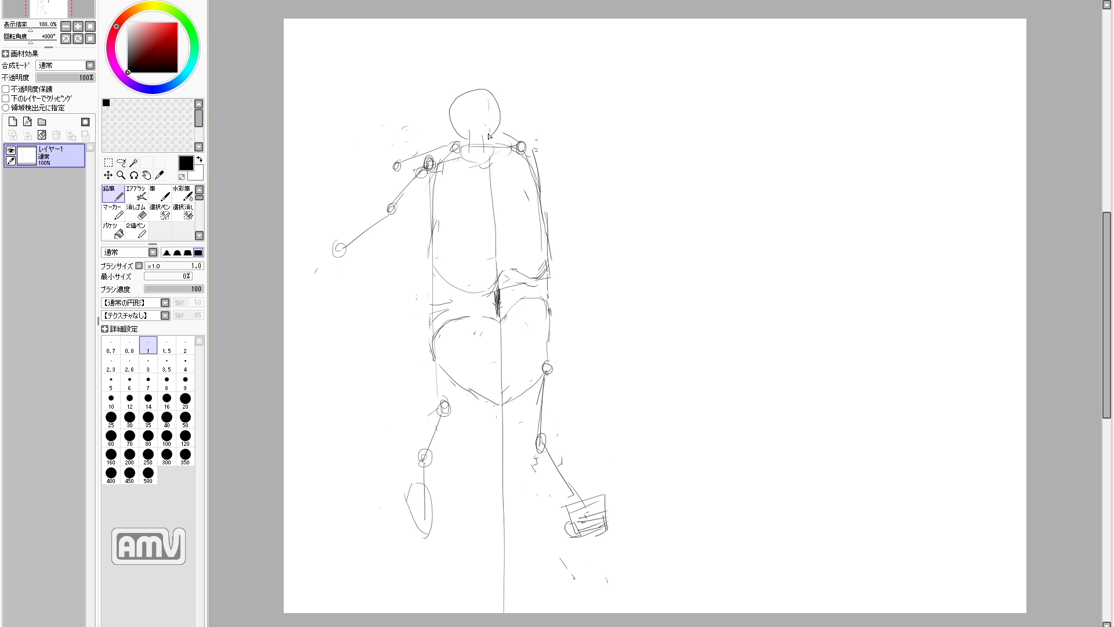
Erase the left elbow and forearm and sketch the upper arm down to a slightly lower elbow
drag(383, 214, 390, 208)
drag(352, 241, 393, 205)
key(e)
key(n)
key(e)
key(n)
drag(382, 212, 383, 208)
drag(400, 196, 371, 226)
key(e)
key(n)
drag(374, 217, 371, 228)
Redraw the left upper arm at a steeper angle, trim the overlong end and rework the elbow joint
mouse_move(401, 189)
mouse_down()
mouse_move(371, 225)
mouse_move(356, 307)
mouse_up()
key(e)
drag(358, 276, 354, 310)
key(e)
key(n)
key(e)
key(n)
key(e)
mouse_move(374, 237)
mouse_down()
mouse_move(399, 220)
mouse_move(414, 178)
mouse_move(385, 220)
mouse_up()
key(n)
key(e)
key(n)
Draw the left forearm slanting outward to a round hand joint and erase the misplaced forearm line
drag(357, 285, 381, 227)
drag(380, 227, 335, 261)
key(e)
drag(335, 254, 359, 289)
key(n)
Draw a slanted line above the pelvis and a tilted hip line from the right hip joint to a redrawn left hip joint
drag(445, 399, 442, 415)
drag(446, 312, 494, 292)
mouse_move(546, 368)
mouse_down()
mouse_move(441, 400)
mouse_move(423, 454)
mouse_up()
key(e)
key(n)
Redraw the left leg with an outward thigh, higher knee joint, near-vertical shin and tapered foot
drag(432, 405, 399, 430)
mouse_move(394, 438)
mouse_down()
mouse_move(401, 483)
mouse_move(428, 531)
mouse_up()
key(e)
key(n)
drag(382, 462, 408, 504)
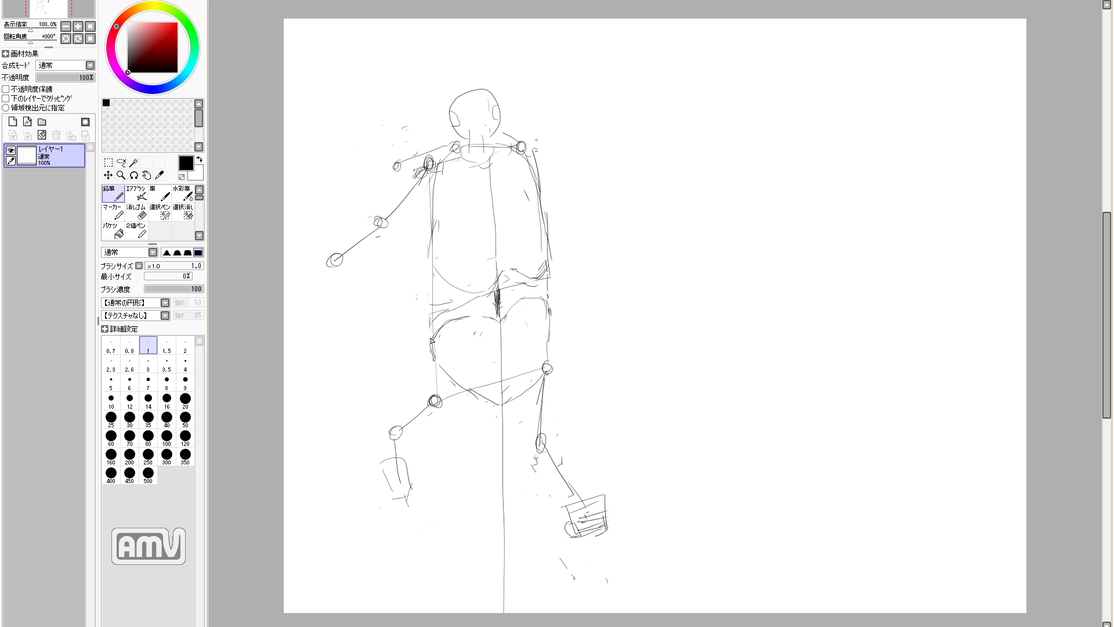
Sketch a new pelvis contour from its left side toward the right hip joint, then undo the last stroke
key(e)
key(n)
mouse_move(434, 329)
mouse_down()
mouse_move(484, 314)
mouse_move(430, 323)
mouse_move(438, 372)
mouse_move(499, 387)
mouse_move(542, 371)
mouse_up()
key(e)
key(n)
key(e)
key(n)
key(ctrl+z)
Erase the pelvis's pointed bottom and the hip line through it, and redraw the pelvis shallower with flatter upper lobes
key(e)
mouse_move(530, 391)
mouse_down()
mouse_move(497, 403)
mouse_move(465, 388)
mouse_up()
key(n)
key(e)
mouse_move(534, 371)
mouse_down()
mouse_move(501, 395)
mouse_move(546, 359)
mouse_up()
key(n)
key(e)
key(n)
key(e)
mouse_move(485, 387)
mouse_down()
mouse_move(436, 374)
mouse_move(499, 387)
mouse_move(434, 319)
mouse_up()
key(n)
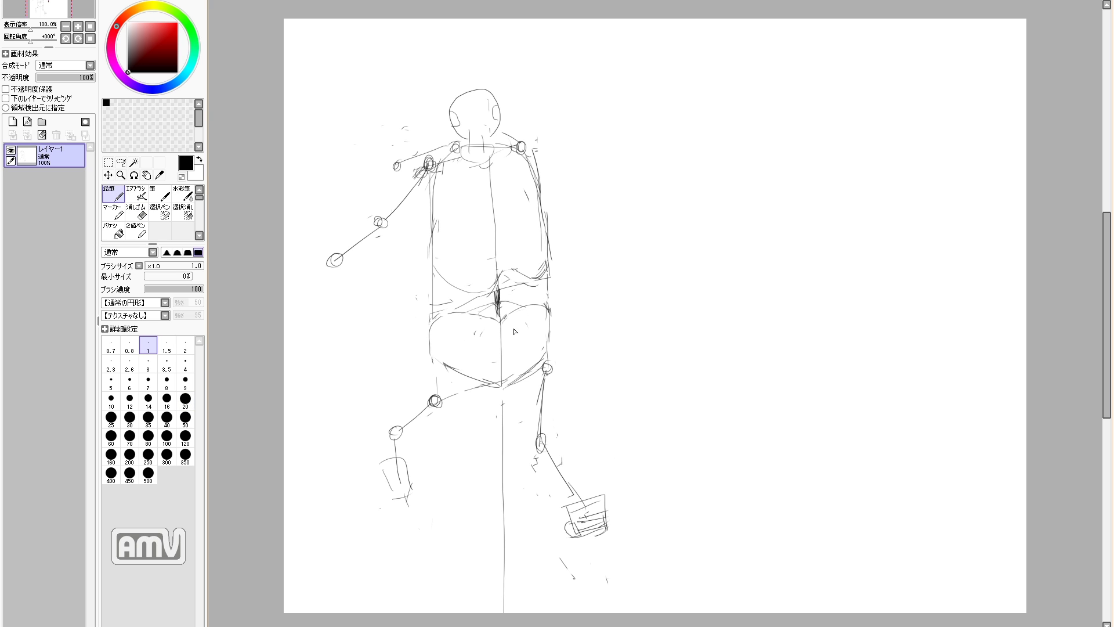
Erase the folded right arm and redraw it lower, with the elbow on the upper chest and the forearm crossing to the left shoulder
drag(521, 150, 466, 179)
drag(458, 186, 409, 223)
key(e)
drag(397, 166, 451, 149)
key(n)
key(e)
drag(408, 229, 417, 219)
key(n)
drag(477, 174, 398, 184)
Draw two long lines rising from the left hand joint and one long slanted line running across the waist
mouse_move(334, 262)
mouse_down()
mouse_move(338, 272)
mouse_move(285, 156)
mouse_up()
drag(295, 117, 334, 263)
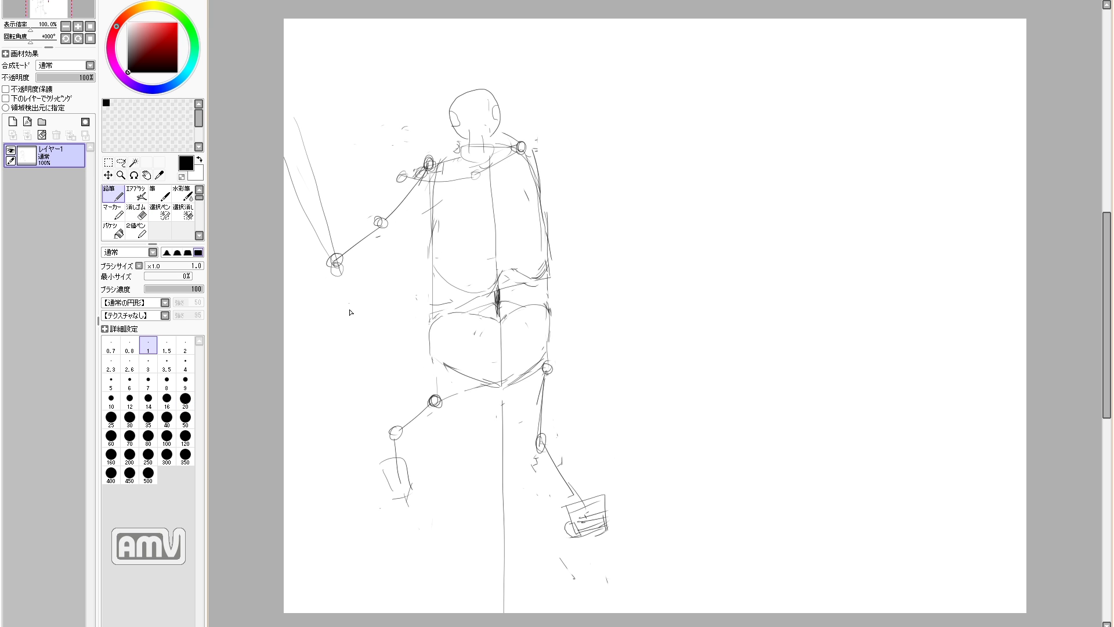
drag(710, 222, 317, 356)
Erase the left leg and redraw it raised, with a higher hip joint, lifted knee, hanging shin and tapered foot
drag(396, 433, 402, 500)
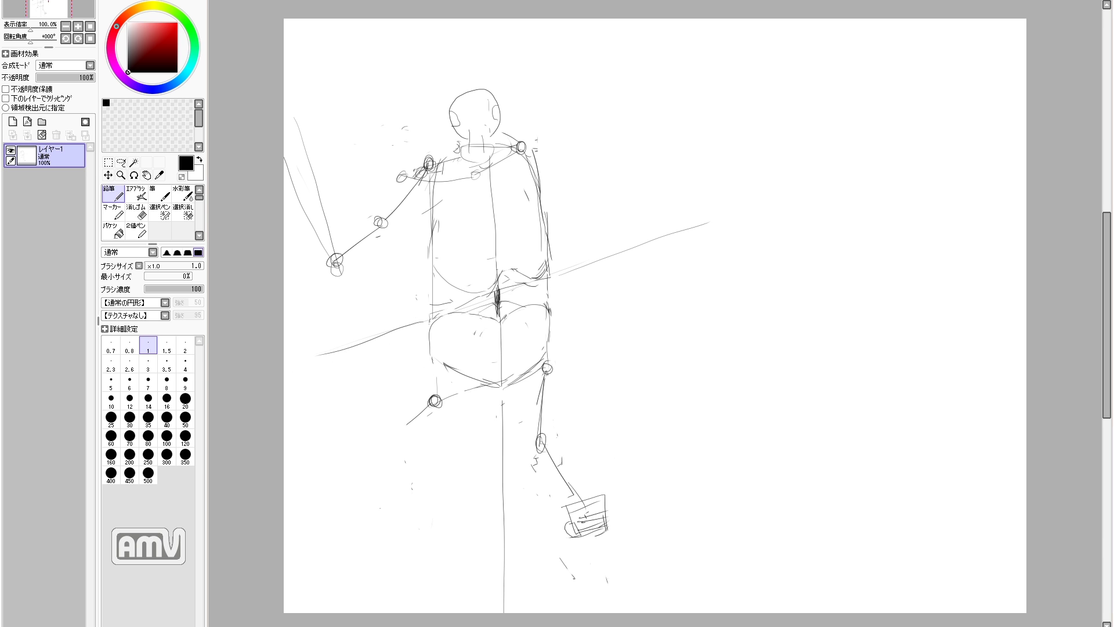
key(e)
drag(441, 394, 433, 404)
key(n)
drag(429, 360, 434, 368)
mouse_move(432, 363)
mouse_down()
mouse_move(367, 317)
mouse_move(381, 386)
mouse_up()
drag(374, 320, 378, 327)
drag(356, 374, 376, 401)
drag(383, 365, 392, 404)
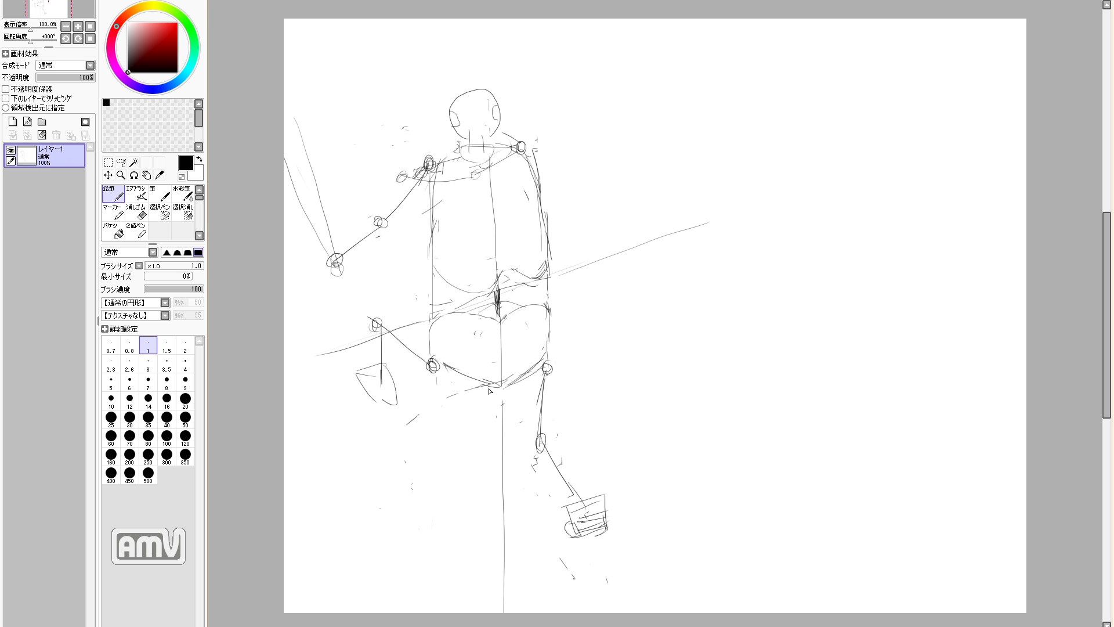
Erase the right thigh and shin and redraw them with a higher hip joint, an inward-bent knee and the shin reaching the existing foot
key(e)
drag(543, 383, 543, 450)
key(n)
mouse_move(545, 371)
mouse_down()
mouse_move(508, 399)
mouse_move(552, 475)
mouse_up()
key(ctrl+z)
drag(510, 410, 522, 425)
drag(548, 336, 550, 349)
mouse_move(548, 362)
mouse_down()
mouse_move(545, 378)
mouse_move(523, 387)
mouse_up()
drag(547, 348, 507, 403)
key(e)
key(n)
mouse_move(538, 363)
mouse_down()
mouse_move(506, 405)
mouse_move(525, 401)
mouse_up()
key(e)
drag(518, 402, 547, 449)
key(n)
key(e)
Erase the left leg's hanging shin and foot and redraw them extending outward from the raised knee
drag(381, 341, 380, 400)
key(n)
mouse_move(375, 325)
mouse_down()
mouse_move(321, 339)
mouse_move(322, 359)
mouse_up()
key(e)
key(n)
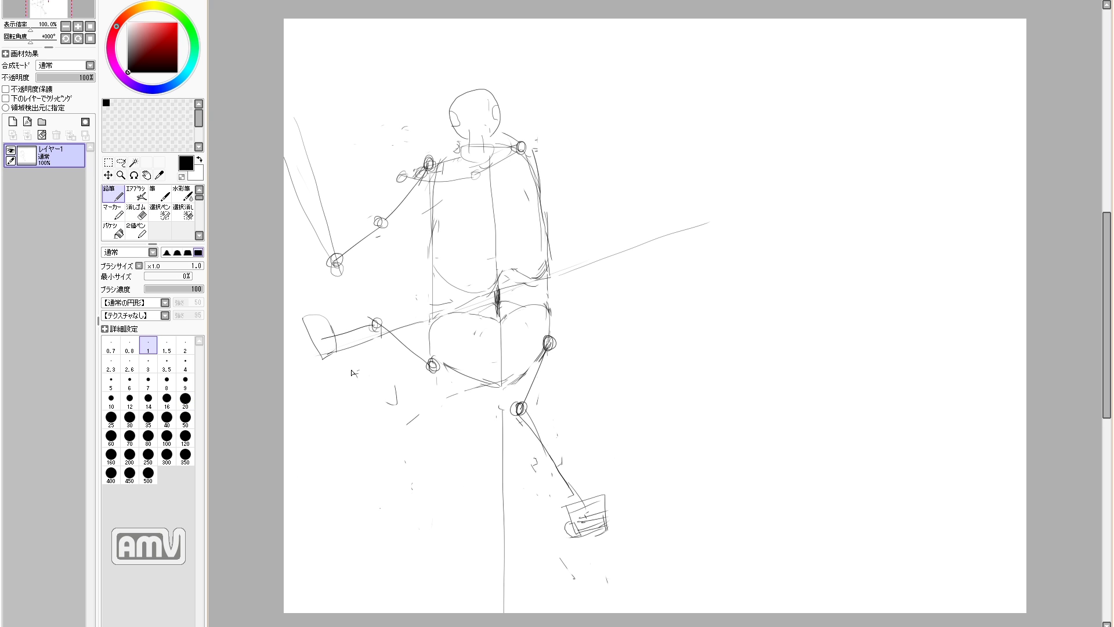
Erase the left hip joint and raised thigh and redraw the hip joint further inside the pelvis
key(e)
drag(436, 359, 429, 372)
key(n)
drag(453, 352, 458, 361)
mouse_move(383, 327)
mouse_down()
mouse_move(359, 315)
mouse_move(376, 337)
mouse_up()
key(e)
mouse_move(385, 328)
mouse_down()
mouse_move(420, 352)
mouse_move(325, 343)
mouse_up()
key(n)
key(e)
key(n)
key(e)
Redraw the left leg with a nearly horizontal thigh, a lower knee joint and the shin and foot extending outward
mouse_move(450, 351)
mouse_down()
mouse_move(320, 332)
mouse_move(379, 349)
mouse_up()
key(n)
mouse_move(377, 358)
mouse_down()
mouse_move(325, 365)
mouse_move(336, 378)
mouse_move(325, 377)
mouse_move(369, 357)
mouse_up()
key(e)
key(n)
mouse_move(374, 355)
mouse_down()
mouse_move(300, 327)
mouse_move(307, 308)
mouse_up()
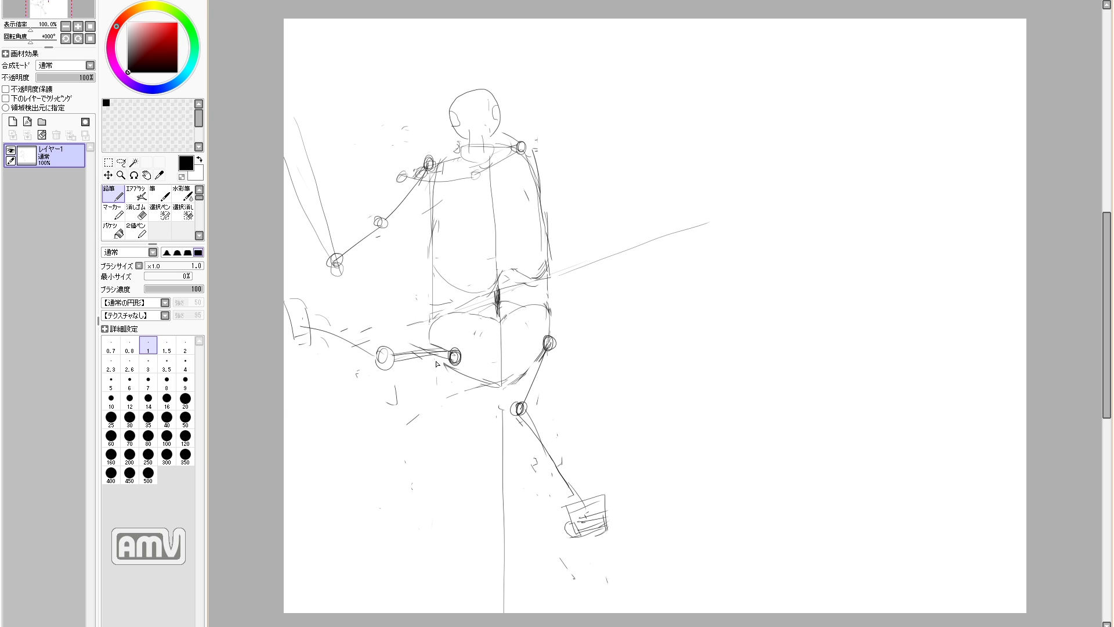
Round the pelvis's lower outline and shift the right hip joint inward with a shorter thigh to the bent knee
mouse_move(431, 335)
mouse_down()
mouse_move(493, 386)
mouse_move(473, 388)
mouse_move(505, 392)
mouse_move(538, 351)
mouse_up()
drag(543, 306, 549, 350)
drag(536, 334, 518, 402)
drag(537, 347, 521, 397)
drag(543, 356, 529, 392)
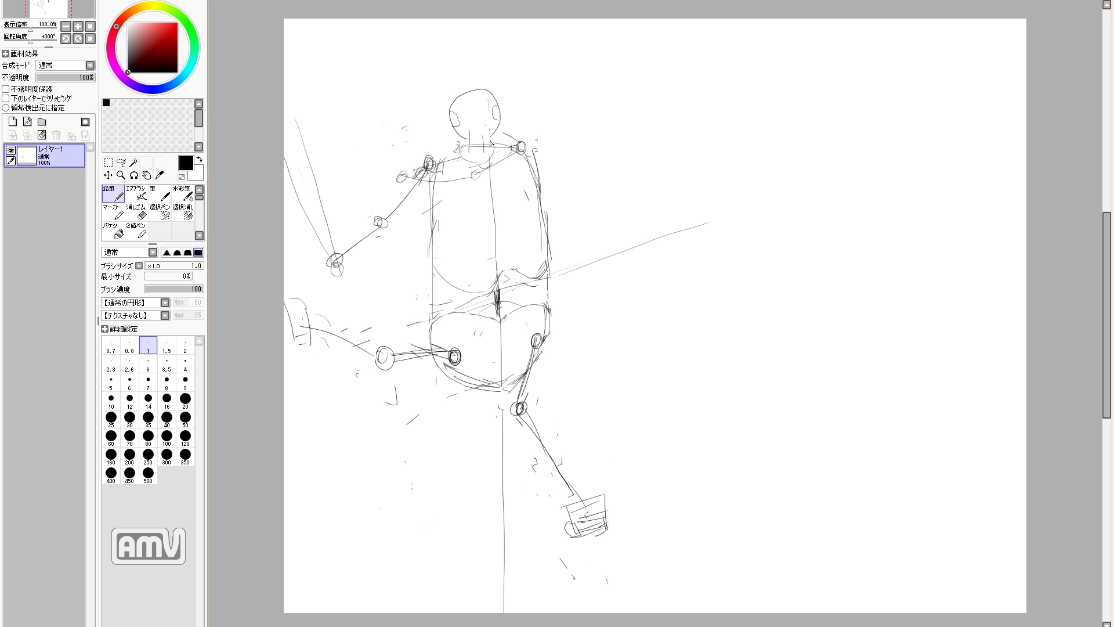
Redraw the pelvis outline with darker strokes as a heart shape narrowing to a point at the bottom
mouse_move(435, 318)
mouse_down()
mouse_move(478, 388)
mouse_move(504, 389)
mouse_move(462, 385)
mouse_move(516, 396)
mouse_move(543, 304)
mouse_move(440, 327)
mouse_move(474, 313)
mouse_move(443, 329)
mouse_move(476, 338)
mouse_move(449, 314)
mouse_move(433, 352)
mouse_up()
key(e)
key(n)
key(ctrl+z)
drag(445, 315, 431, 352)
key(e)
drag(515, 397, 500, 397)
key(n)
key(e)
key(n)
Erase the left shin and foot and redraw a shorter shin sloping down to a boxy foot
mouse_move(431, 344)
mouse_down()
mouse_move(434, 365)
mouse_move(297, 319)
mouse_up()
key(e)
key(n)
drag(382, 358, 340, 383)
mouse_move(321, 363)
mouse_down()
mouse_move(329, 397)
mouse_move(350, 394)
mouse_up()
drag(336, 394, 347, 393)
key(e)
key(n)
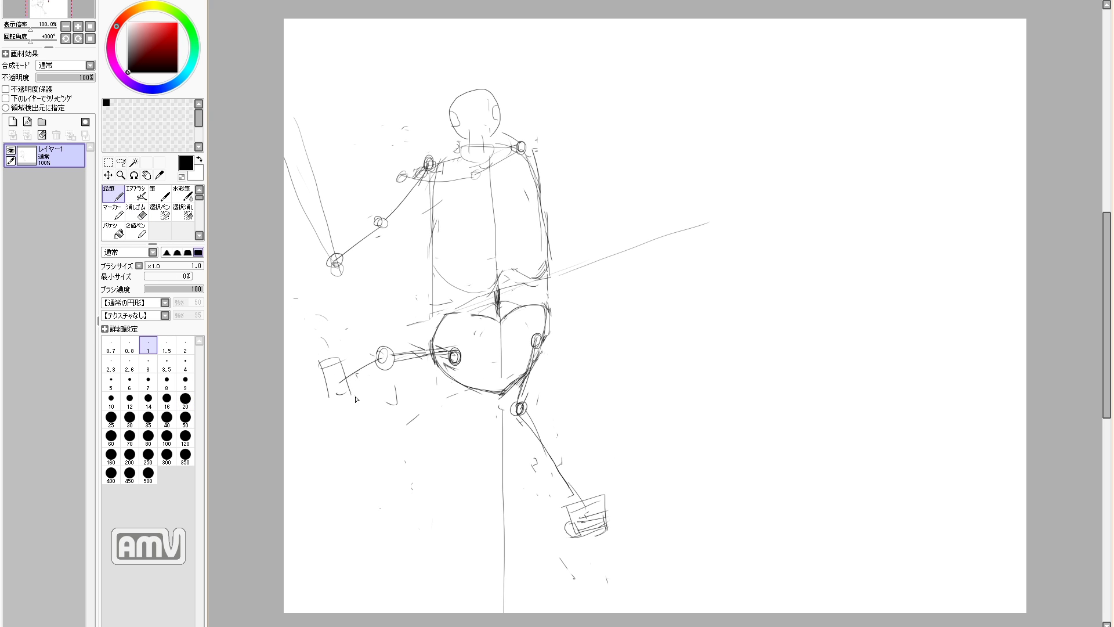
Erase the outstretched left arm and redraw it with the upper arm along the torso and the forearm angled down and outward
key(e)
key(n)
mouse_move(377, 229)
mouse_down()
mouse_move(430, 168)
mouse_move(426, 232)
mouse_up()
mouse_move(425, 235)
mouse_down()
mouse_move(334, 229)
mouse_move(293, 162)
mouse_up()
key(e)
key(n)
Erase the crossed right forearm and redraw it sloping down past the torso's left edge, then touch up the left hand joint
key(e)
mouse_move(400, 176)
mouse_down()
mouse_move(452, 193)
mouse_move(431, 164)
mouse_up()
key(n)
mouse_move(434, 166)
mouse_down()
mouse_move(457, 158)
mouse_move(477, 173)
mouse_up()
drag(468, 180, 423, 207)
mouse_move(410, 213)
mouse_down()
mouse_move(411, 222)
mouse_move(422, 206)
mouse_move(413, 211)
mouse_up()
key(ctrl+z)
key(e)
key(n)
mouse_move(373, 272)
mouse_down()
mouse_move(376, 229)
mouse_move(380, 268)
mouse_up()
Erase the right hip joint and upper thigh and redraw the pelvis edge over them with the thigh partly hidden behind
key(e)
drag(536, 335, 531, 365)
key(n)
drag(548, 335, 540, 359)
drag(547, 343, 527, 371)
drag(521, 399, 528, 376)
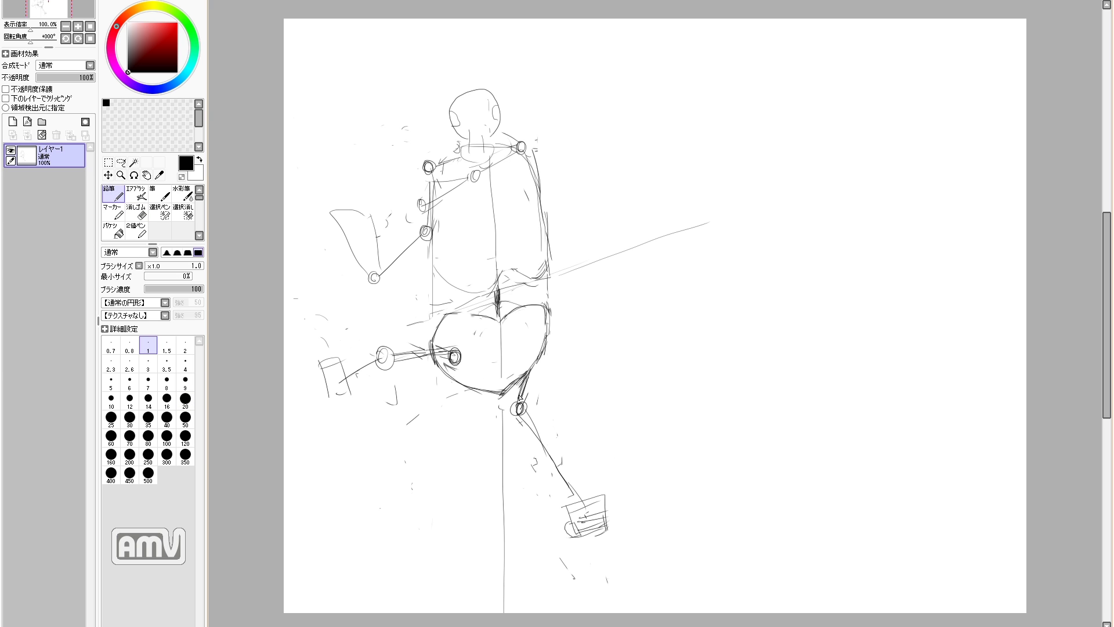
drag(540, 334, 540, 354)
Erase the left arm and redraw it closer to the torso, with the elbow over the ribcage edge and the hand at waist height
key(e)
drag(348, 233, 428, 231)
key(n)
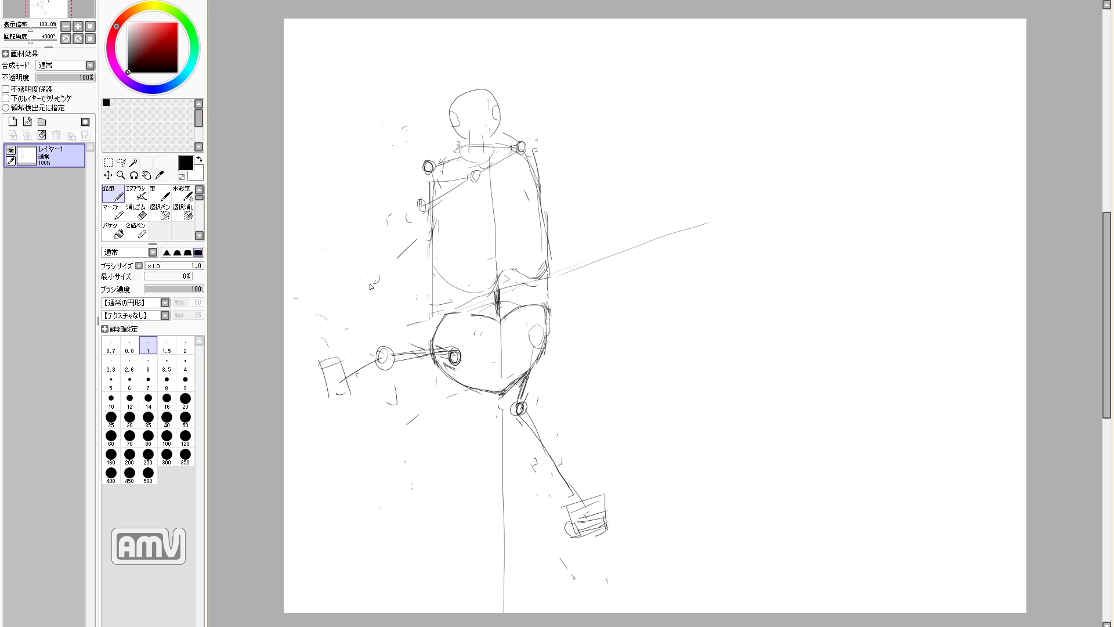
mouse_move(430, 169)
mouse_down()
mouse_move(445, 228)
mouse_move(413, 269)
mouse_up()
key(e)
drag(436, 177, 447, 223)
key(n)
drag(431, 169, 441, 223)
drag(438, 221, 405, 274)
Draw two long lines running outward from the left hand joint and double the line of the left shin
mouse_move(407, 267)
mouse_down()
mouse_move(409, 278)
mouse_move(294, 312)
mouse_move(290, 277)
mouse_up()
drag(413, 271, 420, 266)
drag(322, 304, 284, 319)
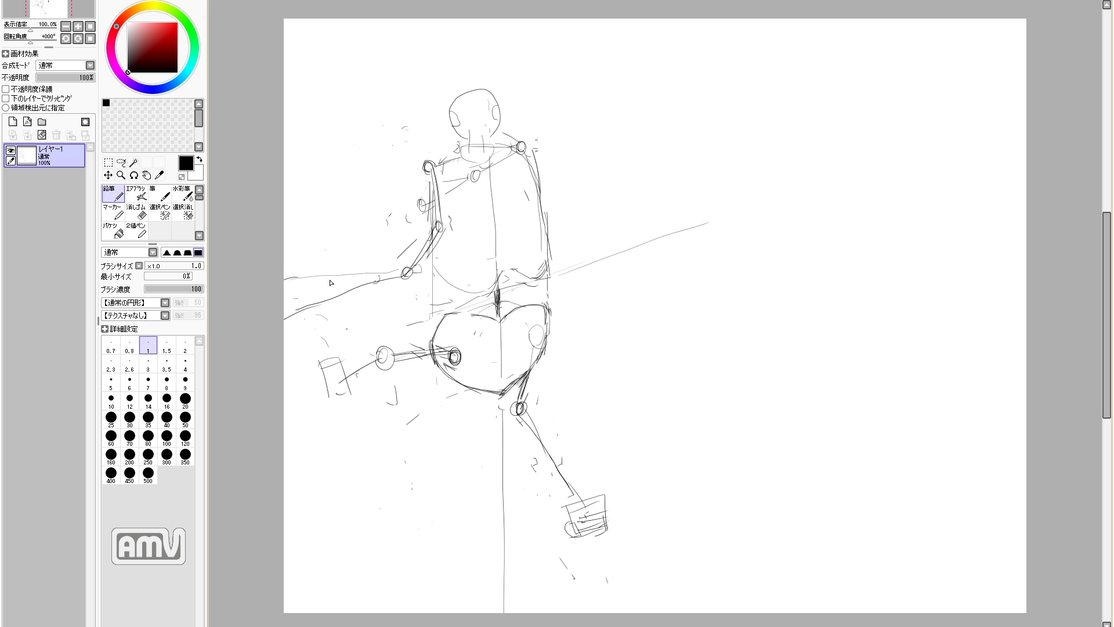
drag(380, 360, 345, 380)
Start a second figure on the blank side of the canvas with slanted shoulders, two joints, a ribcage outline and long vertical side guides
drag(738, 198, 746, 191)
drag(755, 191, 856, 180)
drag(748, 200, 751, 330)
drag(856, 182, 854, 304)
mouse_move(786, 185)
mouse_down()
mouse_move(766, 230)
mouse_move(841, 307)
mouse_up()
mouse_move(818, 178)
mouse_down()
mouse_move(856, 261)
mouse_move(819, 330)
mouse_up()
drag(752, 324, 753, 469)
drag(857, 303, 871, 461)
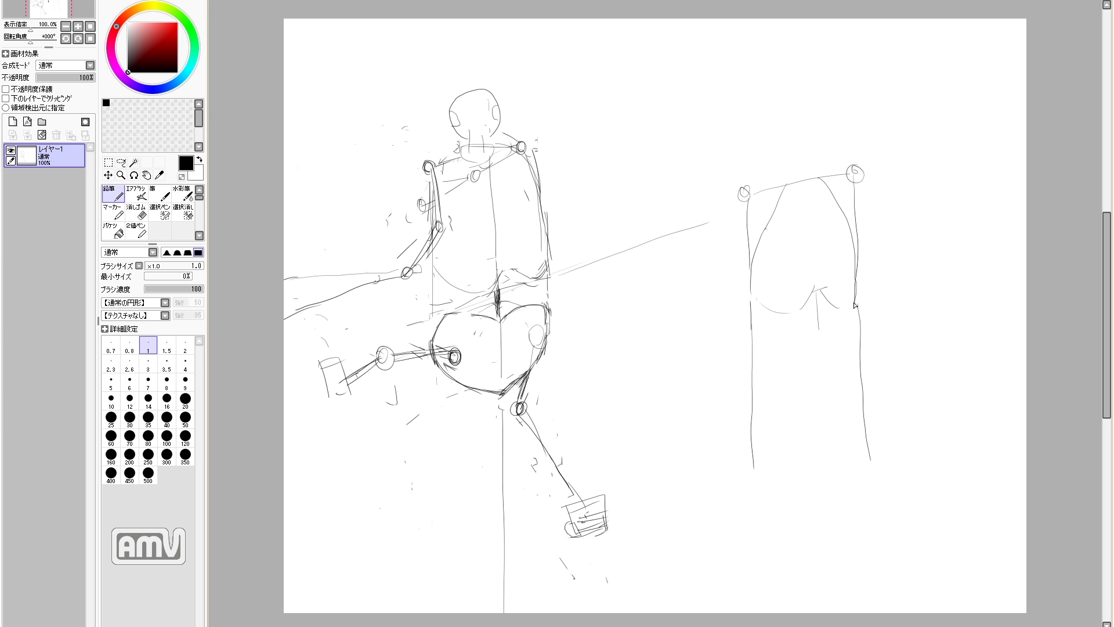
Add the spine, a heart-shaped pelvis and a neck ellipse to the second figure
mouse_move(831, 176)
mouse_down()
mouse_move(848, 263)
mouse_move(820, 351)
mouse_move(754, 363)
mouse_move(813, 410)
mouse_up()
drag(752, 362, 809, 410)
mouse_move(826, 338)
mouse_down()
mouse_move(816, 406)
mouse_move(781, 405)
mouse_up()
drag(830, 181, 796, 186)
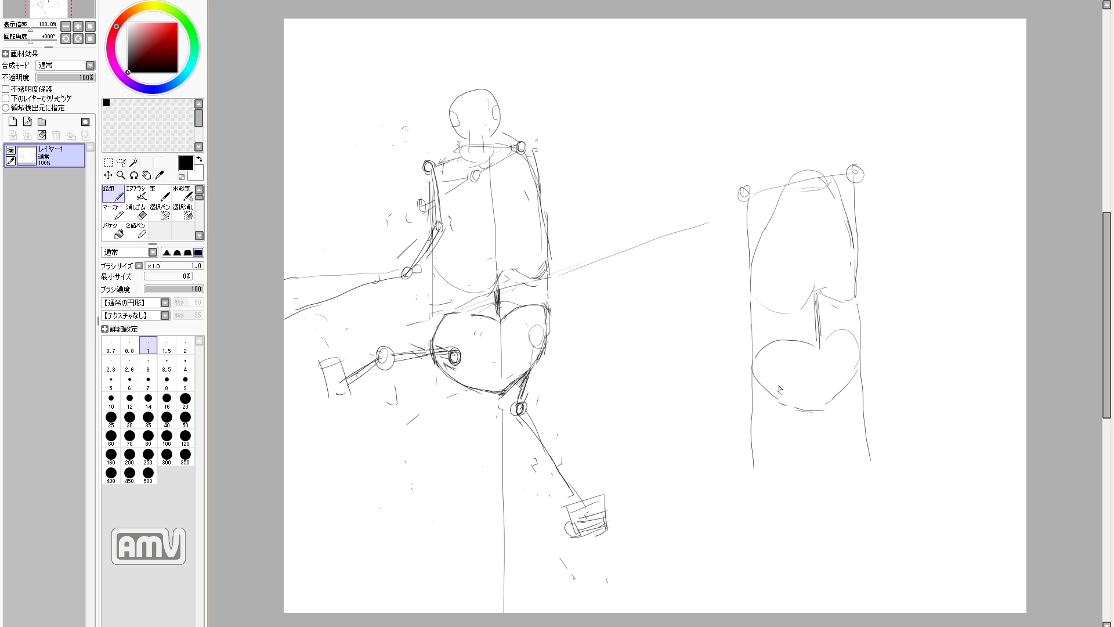
Erase the second figure's side guides below the pelvis and redraw the ribcage's lower outline more firmly
key(e)
drag(753, 416, 753, 436)
key(n)
key(e)
drag(863, 412, 865, 446)
key(n)
mouse_move(752, 289)
mouse_down()
mouse_move(795, 314)
mouse_move(820, 272)
mouse_up()
Erase the second figure's rounded pelvis bottom and redraw it with a straighter, slanted right edge
key(e)
mouse_move(799, 412)
mouse_down()
mouse_move(838, 399)
mouse_move(767, 394)
mouse_move(809, 410)
mouse_up()
key(n)
key(e)
key(n)
drag(810, 411, 835, 417)
drag(831, 415, 860, 369)
key(e)
drag(855, 376, 835, 397)
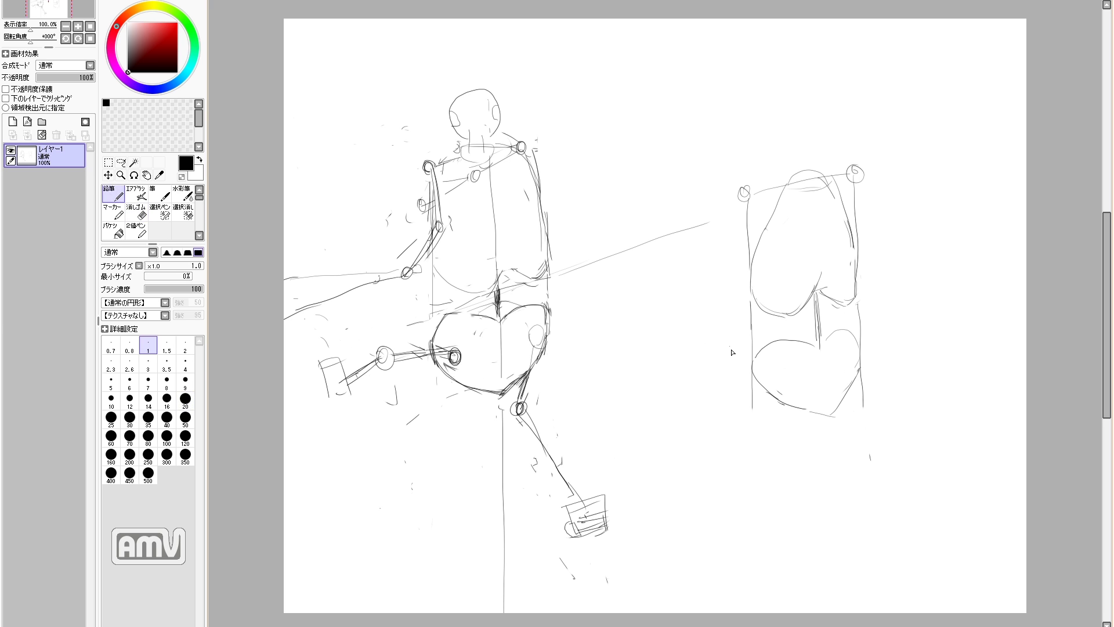
Draw the second figure's left leg with a hip joint, a short foreshortened thigh and a shin folding back across the pelvis
mouse_move(766, 363)
mouse_down()
mouse_move(700, 383)
mouse_move(805, 400)
mouse_up()
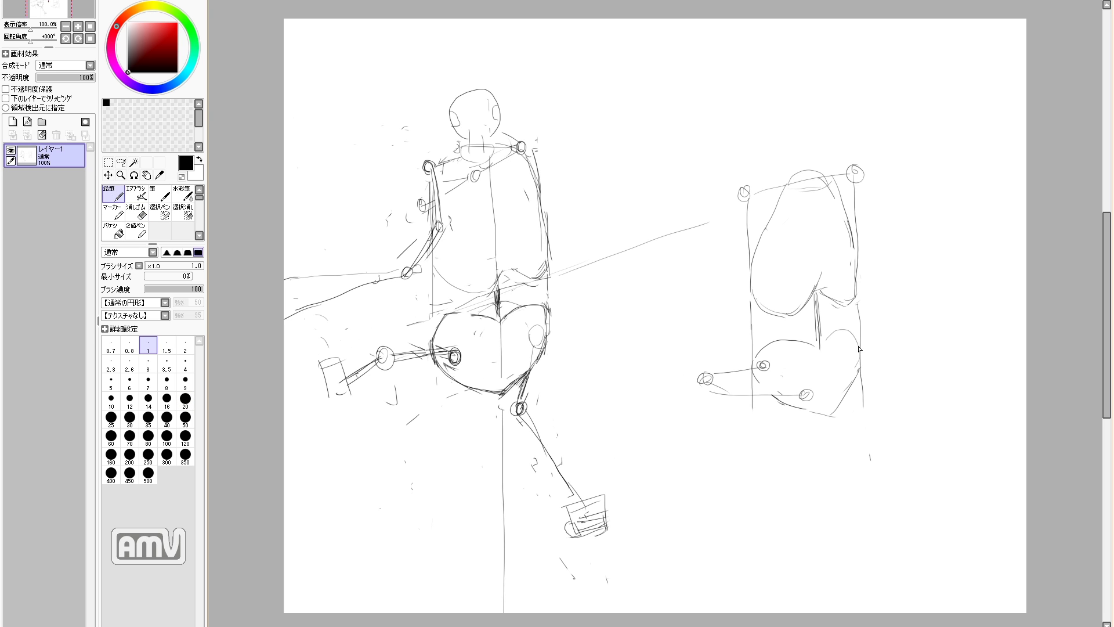
mouse_move(860, 351)
mouse_down()
mouse_move(898, 325)
mouse_move(836, 387)
mouse_up()
key(e)
mouse_move(754, 371)
mouse_down()
mouse_move(700, 380)
mouse_move(729, 391)
mouse_up()
key(n)
drag(762, 367, 728, 397)
drag(728, 396, 807, 395)
Draw the second figure's right leg with a knee raised beside the pelvis and a shin slanting down to the crossed ankle
key(e)
drag(899, 325, 870, 340)
key(n)
drag(869, 339, 821, 399)
key(e)
drag(858, 362, 824, 396)
key(n)
drag(871, 340, 819, 391)
mouse_move(822, 382)
mouse_down()
mouse_move(810, 398)
mouse_move(822, 391)
mouse_up()
Clean up the overlap of the crossed legs and redraw the second figure's left shin across the lower pelvis
key(e)
key(n)
key(e)
mouse_move(730, 393)
mouse_down()
mouse_move(722, 400)
mouse_move(744, 385)
mouse_move(795, 401)
mouse_move(812, 390)
mouse_up()
key(n)
key(e)
key(n)
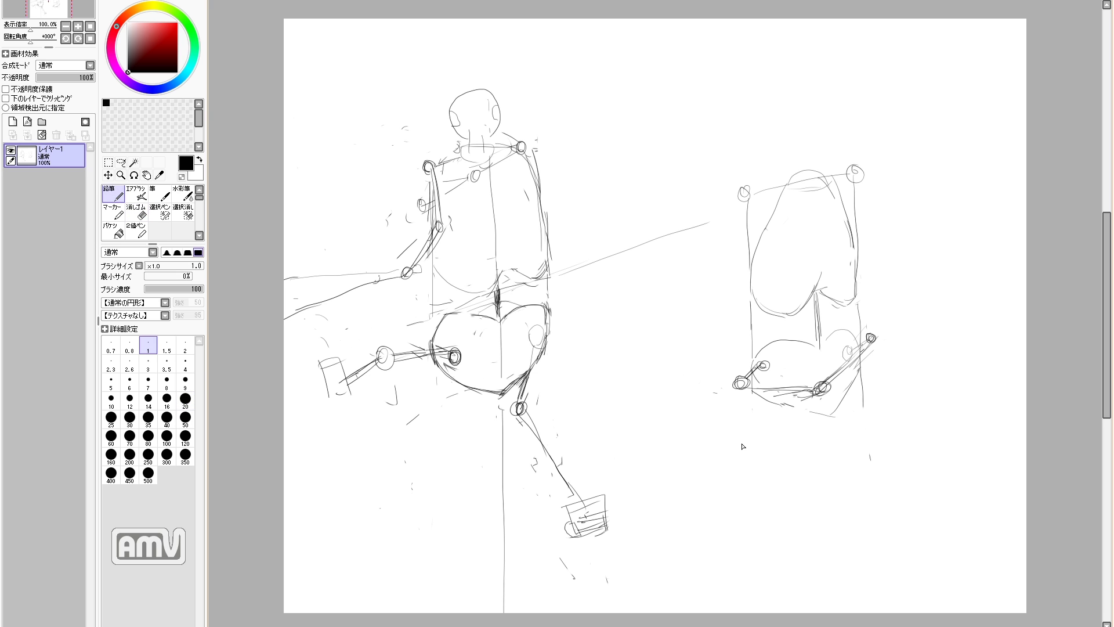
Redraw the upper edge of the second figure's ribcage on the left as a straighter slanted line
drag(766, 223, 756, 240)
key(e)
drag(786, 189, 761, 227)
key(n)
key(e)
key(n)
Erase the crossed ankle joint of the second figure and rough in block-shaped feet below the shins
mouse_move(823, 380)
mouse_down()
mouse_move(803, 385)
mouse_move(839, 405)
mouse_move(811, 419)
mouse_up()
key(e)
key(n)
drag(851, 379, 833, 402)
drag(845, 382, 781, 418)
key(e)
key(n)
key(e)
key(n)
Lengthen the second figure's thighs by moving both knee joints outward and reconnecting the right shin
mouse_move(750, 375)
mouse_down()
mouse_move(718, 386)
mouse_move(768, 386)
mouse_up()
key(e)
key(n)
mouse_move(872, 334)
mouse_down()
mouse_move(867, 343)
mouse_move(879, 339)
mouse_up()
drag(877, 338, 823, 383)
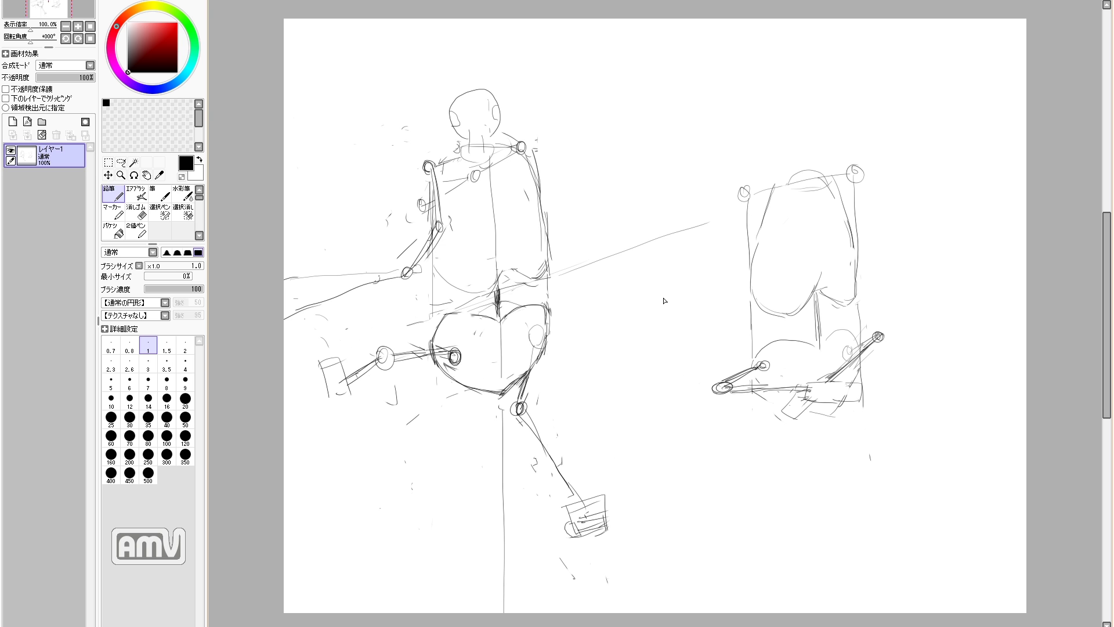
Draw the second figure's left arm with the upper arm hanging to an elbow and the forearm rising across the chest
drag(746, 195, 741, 272)
drag(749, 275, 812, 239)
key(e)
drag(810, 235, 819, 233)
key(n)
Draw the second figure's right arm with a vertical upper arm and a forearm crossing the chest, cleaning up the overlap
drag(856, 174, 863, 239)
mouse_move(861, 236)
mouse_down()
mouse_move(866, 244)
mouse_move(796, 245)
mouse_up()
mouse_move(797, 249)
mouse_down()
mouse_move(870, 246)
mouse_move(794, 246)
mouse_move(830, 233)
mouse_up()
key(e)
key(n)
key(e)
key(n)
key(e)
mouse_move(853, 246)
mouse_down()
mouse_move(803, 245)
mouse_move(861, 243)
mouse_up()
key(n)
drag(856, 179, 859, 247)
Erase and redraw the second figure's left upper arm with a firmer line and a defined elbow joint
key(e)
drag(739, 213, 741, 269)
key(n)
drag(746, 195, 749, 274)
drag(744, 265, 743, 284)
key(e)
key(n)
drag(746, 262, 750, 275)
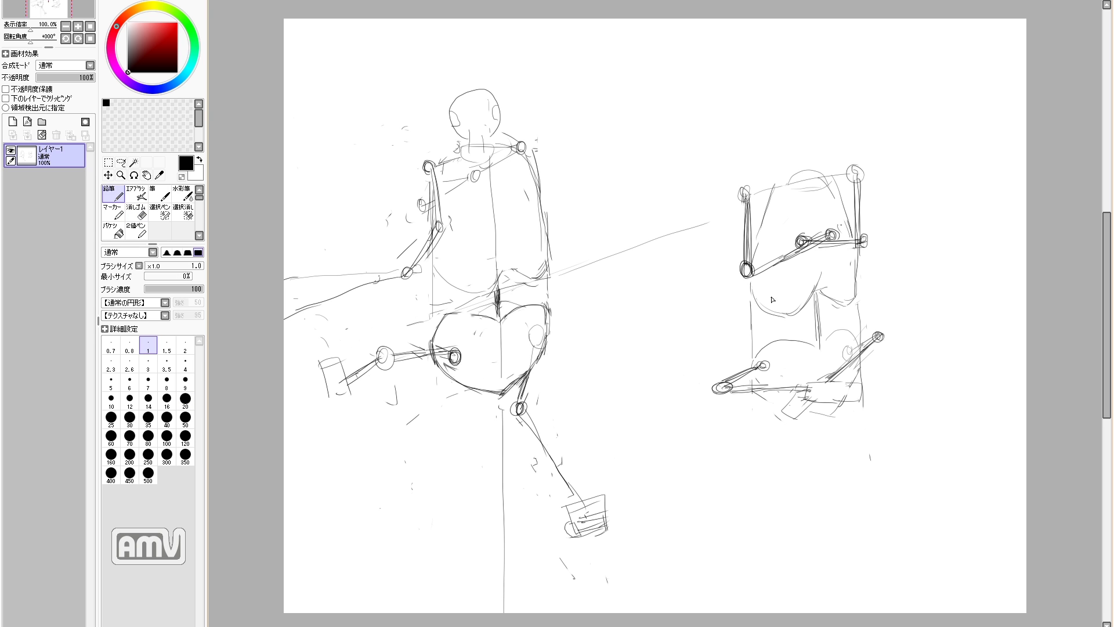
Sketch the second figure's feet as overlapping slanted blocks beneath the crossed shins
drag(801, 391, 781, 423)
mouse_move(789, 426)
mouse_down()
mouse_move(811, 404)
mouse_move(841, 402)
mouse_up()
mouse_move(855, 383)
mouse_down()
mouse_move(852, 402)
mouse_move(782, 412)
mouse_up()
key(e)
key(n)
Redraw the top of the second figure's ribcage and add a round head above the shoulders
mouse_move(767, 204)
mouse_down()
mouse_move(785, 169)
mouse_move(821, 158)
mouse_up()
mouse_move(783, 181)
mouse_down()
mouse_move(820, 184)
mouse_move(796, 172)
mouse_up()
mouse_move(814, 149)
mouse_down()
mouse_move(815, 173)
mouse_move(838, 125)
mouse_up()
key(e)
key(n)
key(e)
mouse_move(783, 161)
mouse_down()
mouse_move(835, 131)
mouse_move(812, 103)
mouse_move(831, 123)
mouse_up()
key(n)
key(e)
key(n)
Add the second figure's neck and facial guide lines, and clean up stray lines around the figure
mouse_move(829, 123)
mouse_down()
mouse_move(817, 164)
mouse_move(823, 137)
mouse_move(809, 157)
mouse_move(782, 141)
mouse_move(823, 189)
mouse_move(820, 165)
mouse_up()
key(e)
key(n)
key(e)
key(n)
key(e)
key(n)
key(e)
key(n)
key(e)
key(n)
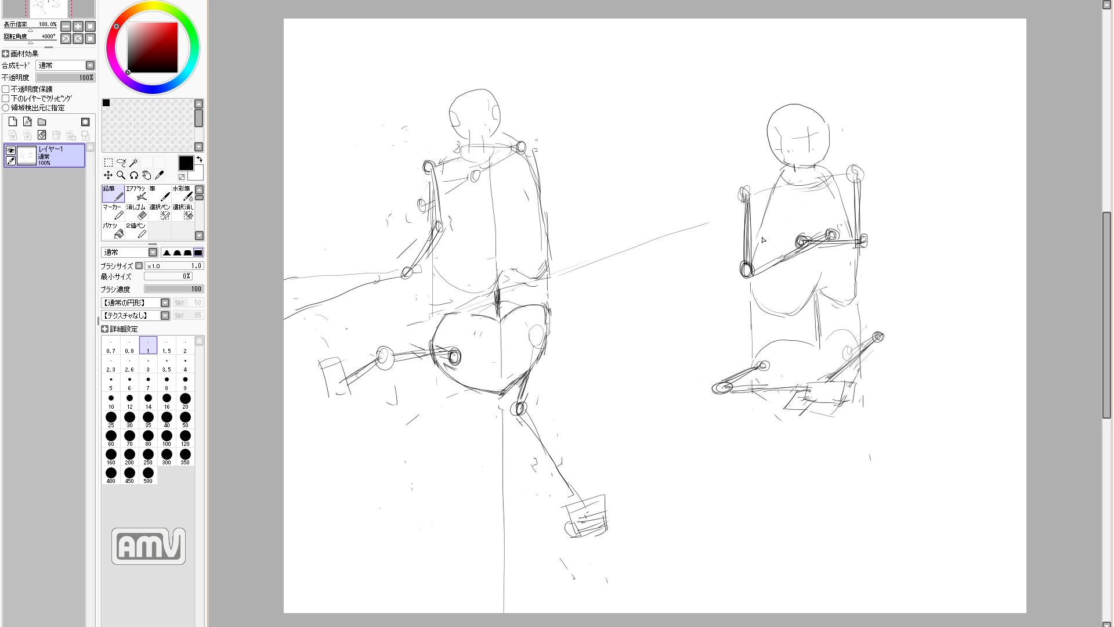
Save the canvas under the name ああ and create a new blank canvas
click(15, 0)
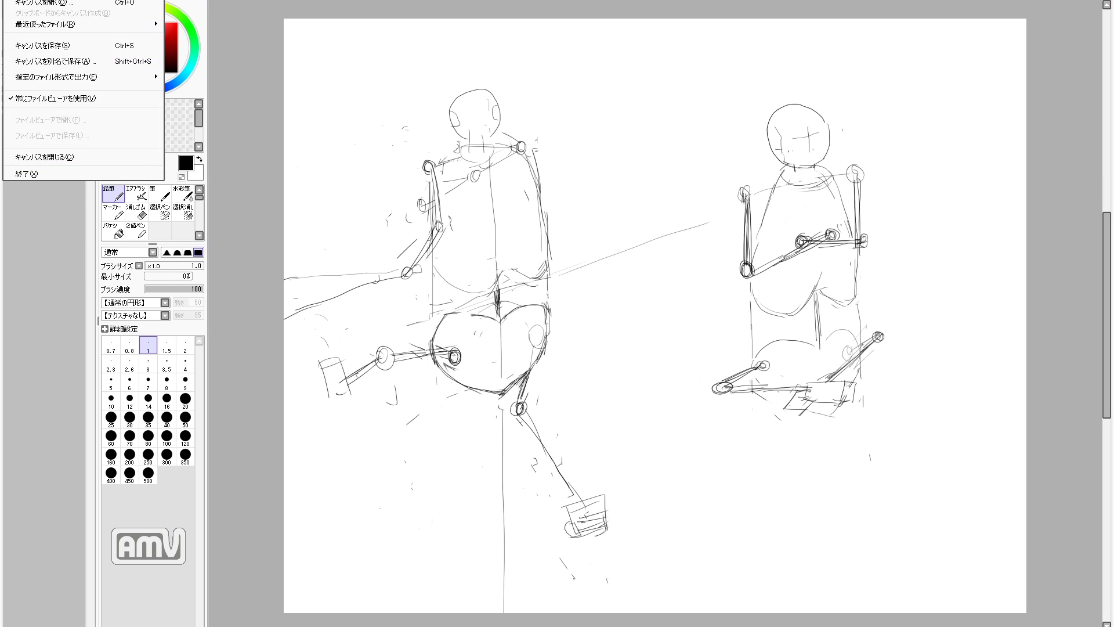
click(39, 61)
text(ああ)
key(Return)
key(Return)
key(ctrl+n)
click(224, 168)
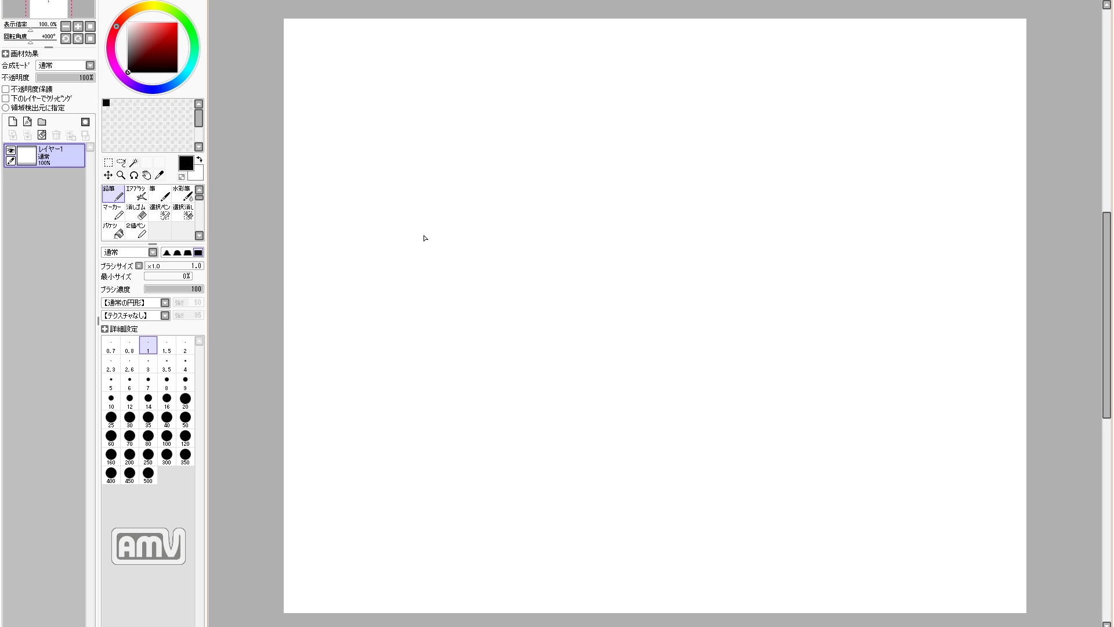
Sketch a new figure's torso on the left of the canvas with a slanted waistline, long side guides and a rounded ribcage
mouse_move(360, 165)
mouse_down()
mouse_move(478, 200)
mouse_move(479, 235)
mouse_up()
mouse_move(360, 165)
mouse_down()
mouse_move(364, 296)
mouse_move(478, 233)
mouse_move(485, 351)
mouse_up()
drag(364, 287, 369, 407)
drag(372, 162, 417, 266)
drag(475, 202, 463, 237)
Add round shoulder joints to the new figure, connect them with a slanted shoulder line and tidy the ribcage top
mouse_move(430, 133)
mouse_down()
mouse_move(476, 184)
mouse_move(418, 137)
mouse_move(390, 136)
mouse_up()
key(e)
key(n)
key(e)
key(n)
drag(468, 104, 469, 104)
mouse_move(364, 140)
mouse_down()
mouse_move(462, 109)
mouse_move(451, 149)
mouse_move(469, 167)
mouse_up()
key(e)
key(n)
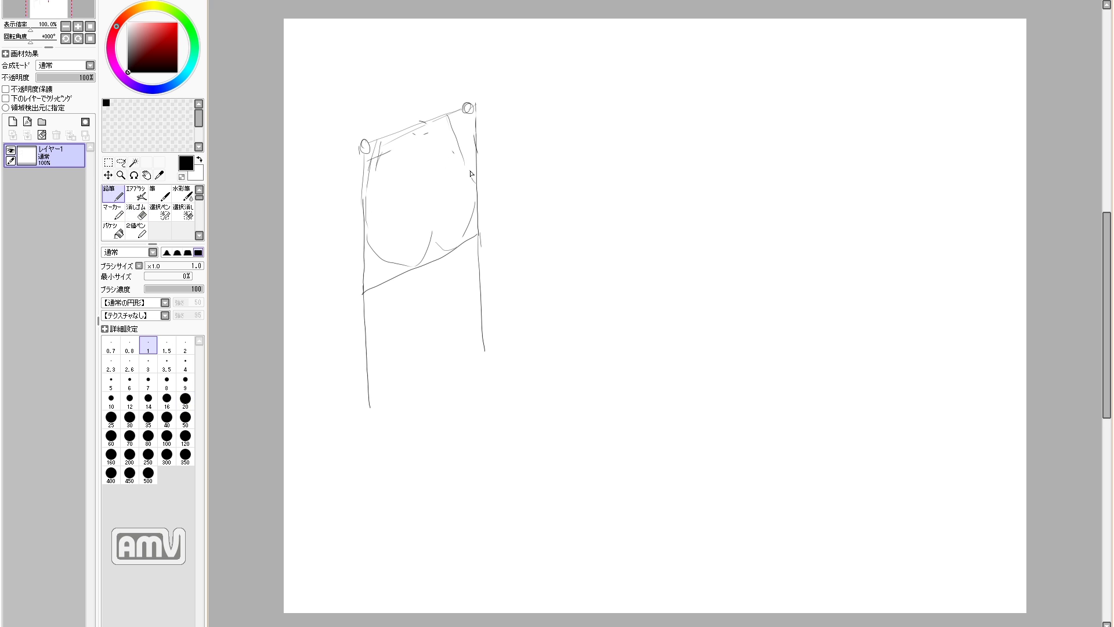
Draw the new figure's spine below the ribcage notch and rough in a rounded pelvis around its lower end
mouse_move(434, 238)
mouse_down()
mouse_move(439, 308)
mouse_move(437, 264)
mouse_up()
drag(436, 247, 455, 251)
mouse_move(435, 288)
mouse_down()
mouse_move(380, 293)
mouse_move(437, 361)
mouse_up()
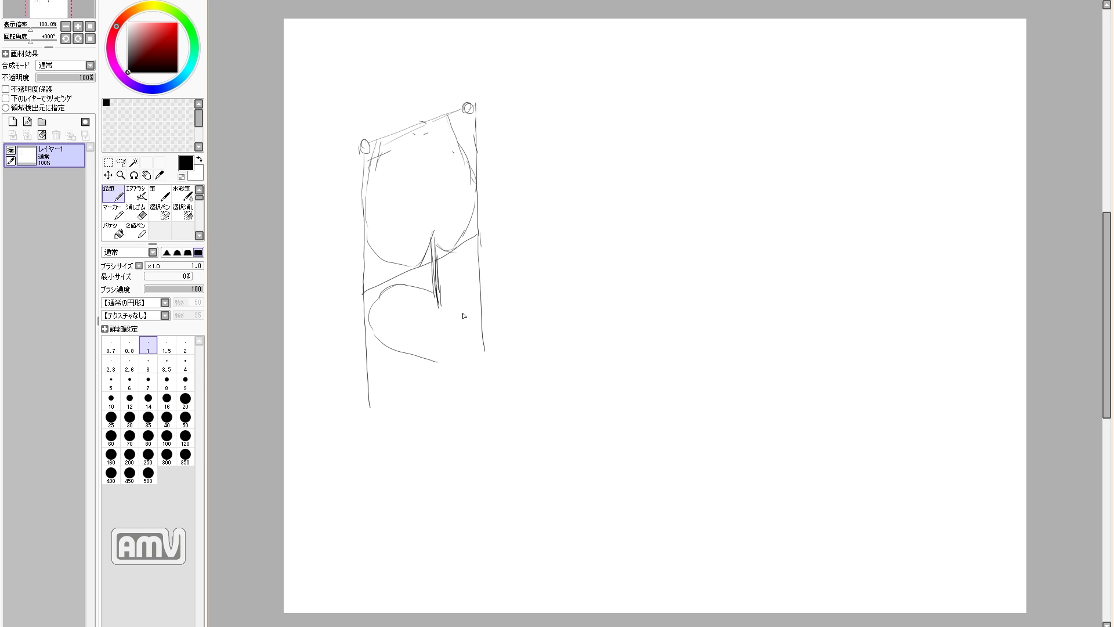
mouse_move(441, 288)
mouse_down()
mouse_move(477, 264)
mouse_move(483, 319)
mouse_up()
drag(482, 317, 447, 358)
Erase and reshape the left half of the new figure's pelvis within the side guide
key(e)
mouse_move(481, 254)
mouse_down()
mouse_move(479, 296)
mouse_move(468, 259)
mouse_move(450, 362)
mouse_move(386, 344)
mouse_up()
key(n)
key(ctrl+z)
key(e)
drag(407, 286, 372, 332)
key(e)
key(n)
drag(389, 296, 387, 346)
key(e)
key(n)
Redraw the upper right lobe of the new figure's pelvis and refine its lower edges into a blunt point
mouse_move(474, 258)
mouse_down()
mouse_move(434, 283)
mouse_move(438, 297)
mouse_up()
mouse_move(435, 276)
mouse_down()
mouse_move(440, 308)
mouse_move(410, 291)
mouse_move(453, 270)
mouse_up()
key(e)
key(n)
key(e)
key(n)
key(e)
drag(465, 343, 434, 361)
key(n)
mouse_move(479, 324)
mouse_down()
mouse_move(401, 352)
mouse_move(451, 358)
mouse_up()
key(ctrl+z)
drag(373, 328, 378, 337)
Erase the lower left side guide of the new figure and redraw it slanting along the pelvis
key(e)
drag(365, 289, 370, 407)
key(n)
drag(366, 277, 376, 376)
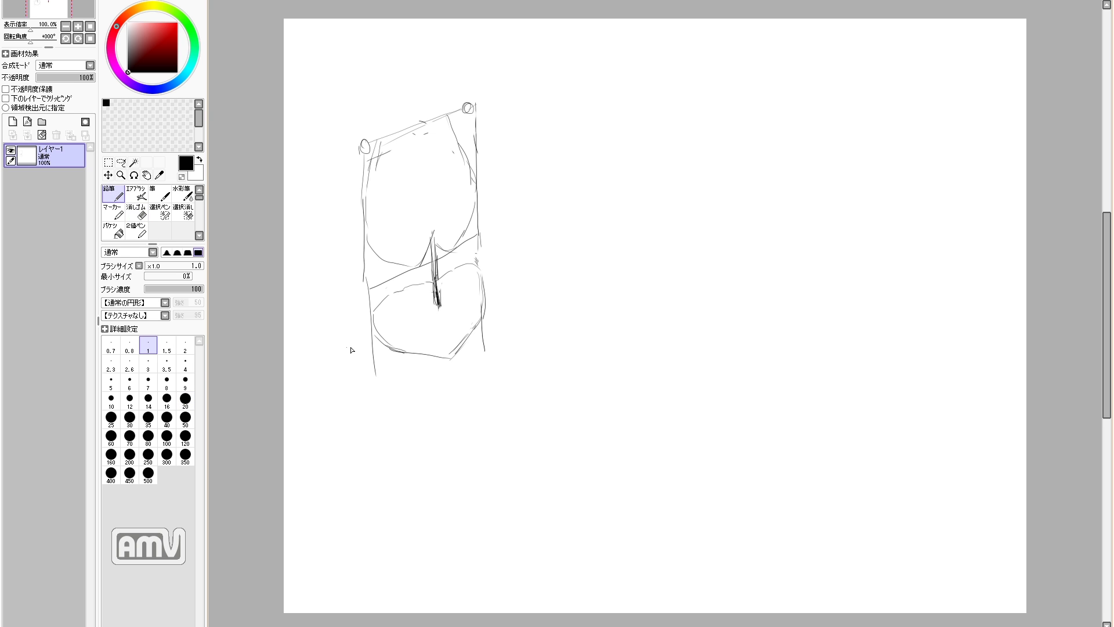
Sketch the neck base as an oval above the ribcage with slanting lines running into both sides of the chest
drag(386, 125, 377, 174)
drag(425, 104, 422, 125)
drag(428, 105, 458, 158)
Draw a slanting hip guide across the lower pelvis, redrawing it once, and circle a hip joint on each side
drag(340, 403, 596, 288)
key(e)
drag(560, 306, 475, 351)
drag(410, 375, 341, 404)
key(n)
drag(323, 400, 589, 274)
drag(481, 333, 486, 334)
key(e)
key(n)
drag(387, 363, 383, 365)
Rough in both legs from the hip joints, the left one reaching down to the right and the right one down to the left
drag(482, 327, 448, 397)
key(e)
key(n)
mouse_move(381, 372)
mouse_down()
mouse_move(452, 433)
mouse_move(578, 439)
mouse_move(607, 454)
mouse_up()
drag(558, 459, 601, 451)
drag(481, 331, 433, 400)
drag(481, 333, 432, 405)
drag(432, 405, 367, 506)
Erase the leg from the left hip and redraw it with a nearly horizontal thigh, a knee joint and a shin sloping down right
key(e)
mouse_move(401, 397)
mouse_down()
mouse_move(580, 429)
mouse_move(546, 459)
mouse_up()
key(n)
drag(385, 366, 490, 372)
drag(493, 372, 555, 470)
key(e)
key(n)
mouse_move(546, 458)
mouse_down()
mouse_move(511, 383)
mouse_move(579, 420)
mouse_move(598, 417)
mouse_move(611, 438)
mouse_move(562, 441)
mouse_up()
Rework the end of the left hip's leg into a shorter shin with a rounded foot
key(e)
key(n)
key(e)
key(n)
key(e)
key(n)
key(ctrl+z)
key(e)
key(n)
drag(557, 428, 567, 437)
Sketch a foot at the lower end of the right hip's leg
drag(366, 528, 380, 513)
drag(361, 484, 385, 482)
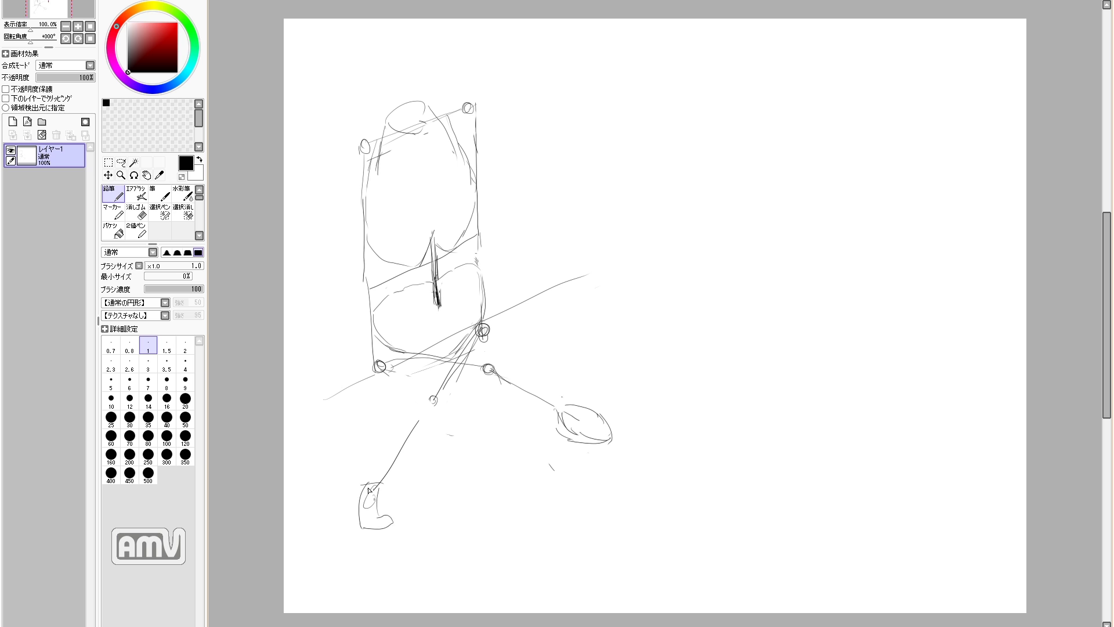
drag(343, 518, 379, 531)
drag(357, 516, 373, 528)
drag(355, 519, 389, 531)
Erase the right hip leg's foot and lower shin and rough in a new ankle
key(e)
mouse_move(375, 485)
mouse_down()
mouse_move(383, 519)
mouse_move(381, 490)
mouse_move(387, 499)
mouse_move(367, 522)
mouse_move(380, 479)
mouse_move(373, 502)
mouse_move(353, 512)
mouse_move(373, 529)
mouse_up()
key(n)
key(e)
key(n)
drag(368, 518, 384, 483)
key(e)
drag(408, 434, 372, 527)
key(n)
Erase the right hip leg's knee and redraw the leg with its knee joint moved slightly to the right
key(e)
mouse_move(432, 402)
mouse_down()
mouse_move(471, 343)
mouse_move(443, 403)
mouse_up()
key(n)
key(e)
mouse_move(447, 401)
mouse_down()
mouse_move(481, 330)
mouse_move(440, 431)
mouse_up()
key(e)
mouse_move(482, 331)
mouse_down()
mouse_move(449, 420)
mouse_move(453, 398)
mouse_move(386, 477)
mouse_move(383, 498)
mouse_up()
Redraw the right hip leg's ankle and small foot, and add a second line along the horizontal thigh
key(n)
mouse_move(379, 462)
mouse_down()
mouse_move(359, 511)
mouse_move(383, 516)
mouse_up()
key(e)
key(n)
drag(363, 501, 383, 511)
drag(398, 363, 484, 367)
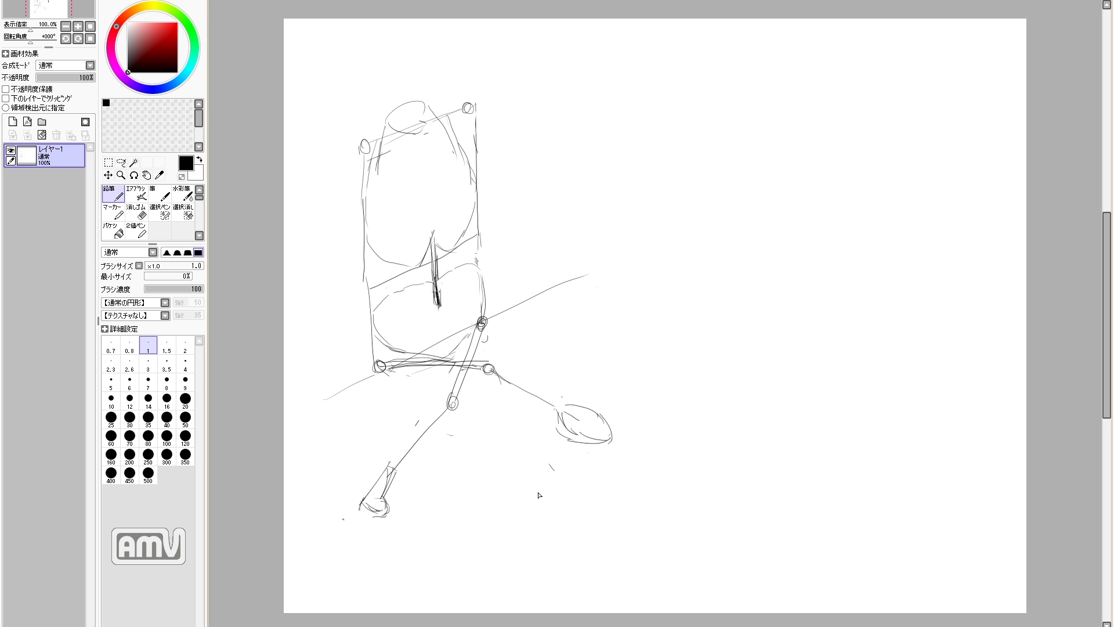
Draw the arm from the left shoulder, replacing the first straight line with an outward bend at an elbow joint
mouse_move(363, 152)
mouse_down()
mouse_move(336, 198)
mouse_move(339, 267)
mouse_up()
drag(339, 264, 342, 265)
key(e)
key(n)
mouse_move(338, 214)
mouse_down()
mouse_move(340, 270)
mouse_move(307, 272)
mouse_move(322, 199)
mouse_up()
key(e)
key(n)
key(e)
drag(360, 158, 338, 199)
key(n)
drag(360, 149, 326, 192)
Draw the right arm bent across the ribcage with elbow and wrist joints, and reinforce the left arm's lines
mouse_move(470, 110)
mouse_down()
mouse_move(439, 165)
mouse_move(379, 212)
mouse_up()
drag(436, 167, 380, 210)
drag(468, 108, 436, 165)
mouse_move(363, 148)
mouse_down()
mouse_move(321, 204)
mouse_move(309, 256)
mouse_up()
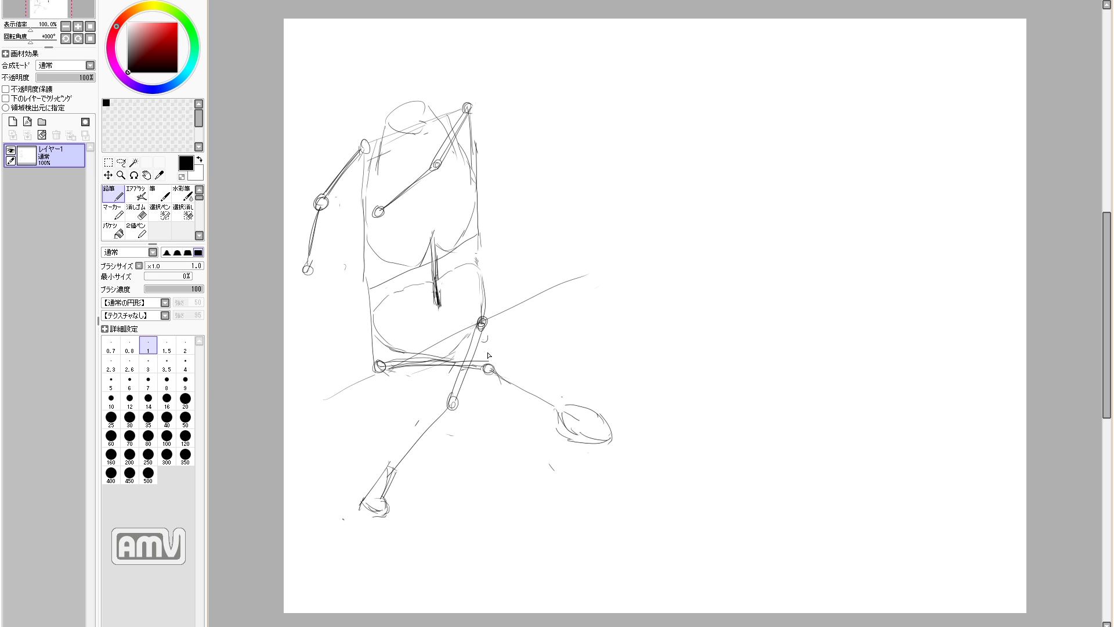
Erase the right hip leg's shin and foot up to the knee
key(e)
mouse_move(385, 464)
mouse_down()
mouse_move(407, 434)
mouse_move(393, 459)
mouse_up()
key(n)
drag(415, 443, 409, 465)
key(e)
drag(368, 502, 388, 500)
drag(413, 439, 456, 400)
Try a steeper leg from the right hip, with the knee lower down and the shin running almost straight down
key(n)
key(e)
key(n)
mouse_move(450, 448)
mouse_down()
mouse_move(481, 326)
mouse_move(471, 396)
mouse_move(482, 365)
mouse_up()
key(e)
key(n)
drag(479, 326, 472, 412)
mouse_move(463, 419)
mouse_down()
mouse_move(423, 456)
mouse_move(419, 486)
mouse_move(458, 423)
mouse_up()
key(e)
key(n)
drag(466, 419, 447, 490)
mouse_move(467, 421)
mouse_down()
mouse_move(454, 440)
mouse_move(461, 483)
mouse_move(445, 483)
mouse_move(477, 502)
mouse_up()
drag(446, 479, 449, 508)
Erase the steep leg and redraw it slanting down left from the right hip, with a knee joint and shin
key(e)
mouse_move(464, 426)
mouse_down()
mouse_move(457, 516)
mouse_move(385, 482)
mouse_up()
mouse_move(456, 407)
mouse_down()
mouse_move(478, 329)
mouse_move(453, 351)
mouse_move(483, 326)
mouse_up()
key(n)
mouse_move(483, 323)
mouse_down()
mouse_move(391, 438)
mouse_move(405, 422)
mouse_up()
drag(431, 381, 429, 390)
mouse_move(430, 389)
mouse_down()
mouse_move(358, 447)
mouse_move(364, 434)
mouse_move(383, 471)
mouse_up()
Clean up the slanting shin and sketch its broad foot, and add a second line along the other leg's shin
key(e)
drag(427, 396, 359, 445)
key(n)
drag(493, 369, 570, 419)
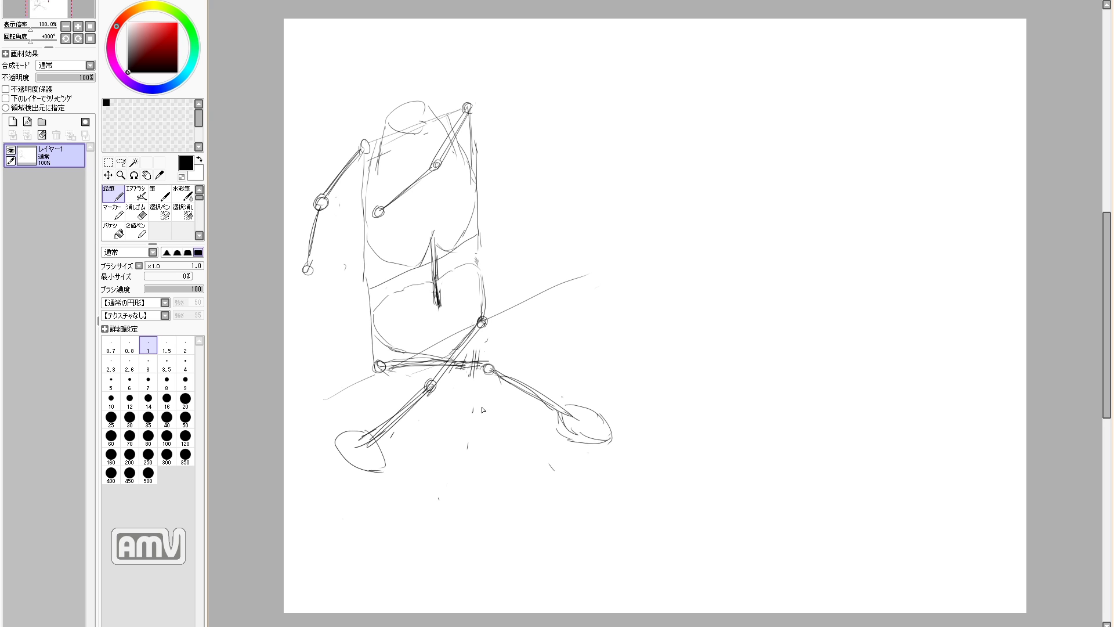
Shorten the slanting leg by redrawing its foot closer in and moving its knee joint up toward the hip
key(e)
drag(339, 441, 381, 464)
key(n)
drag(363, 424, 392, 440)
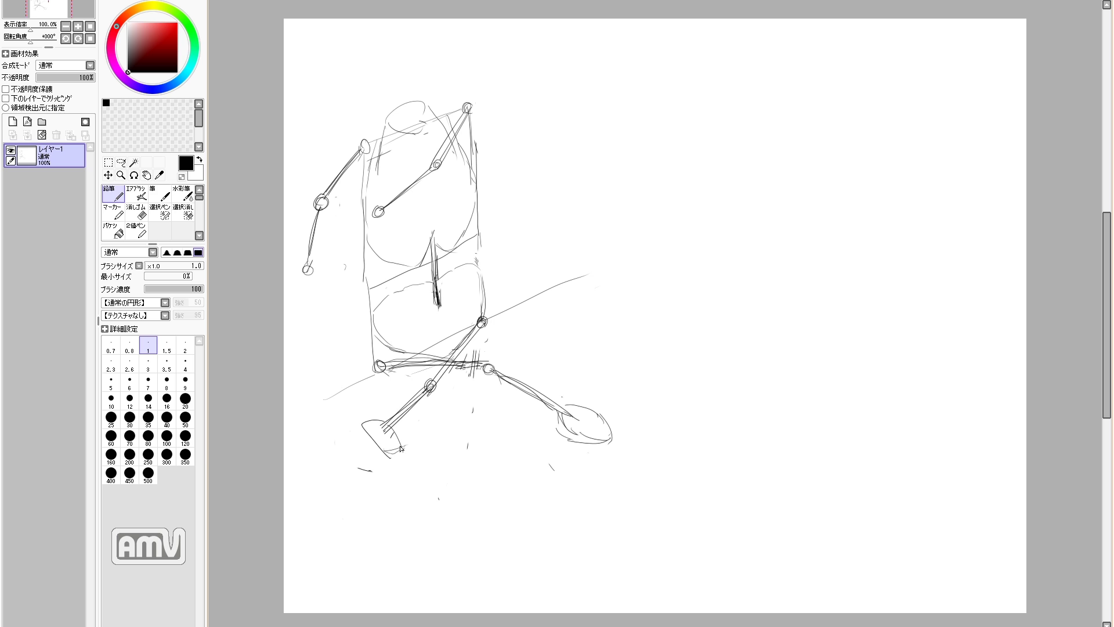
key(e)
drag(428, 387, 439, 377)
key(n)
drag(444, 373, 424, 394)
drag(446, 368, 447, 376)
Sketch an oval head above the neck base with a facial guideline and short neck lines
mouse_move(382, 113)
mouse_down()
mouse_move(407, 105)
mouse_move(361, 67)
mouse_move(415, 73)
mouse_move(385, 92)
mouse_move(413, 80)
mouse_up()
key(e)
key(n)
key(e)
key(n)
drag(398, 79, 402, 98)
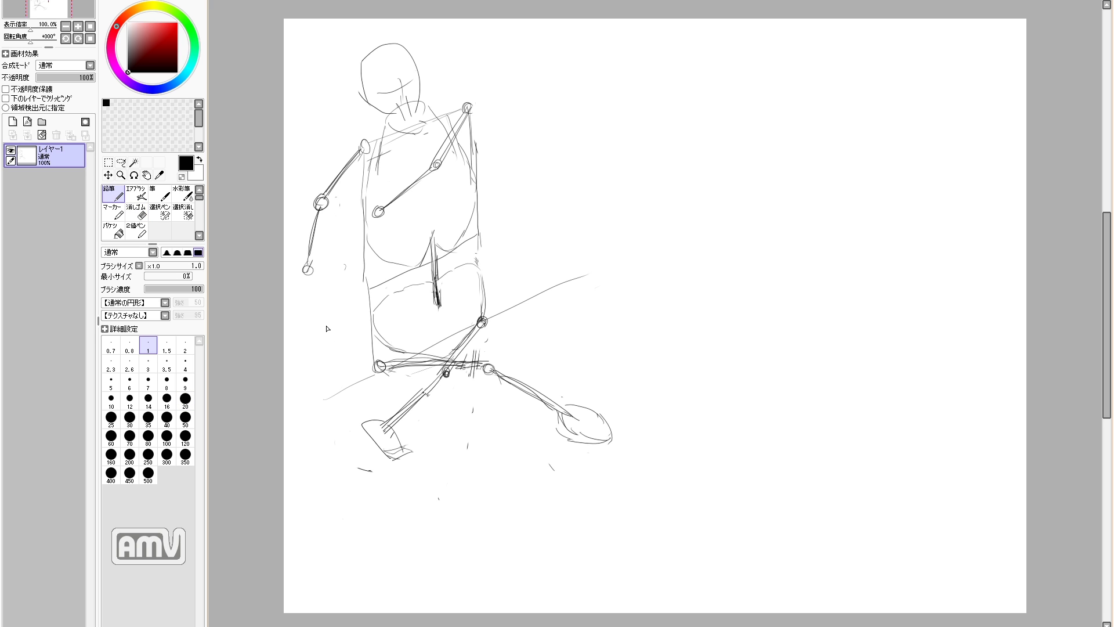
Erase the slanting leg from the foot up to the right hip joint
key(e)
mouse_move(424, 394)
mouse_down()
mouse_move(383, 446)
mouse_move(409, 455)
mouse_up()
key(n)
key(e)
drag(444, 377, 477, 328)
Redraw the slanting leg longer from the right hip joint, with a lower knee joint, a long shin and a foot
key(n)
mouse_move(427, 474)
mouse_down()
mouse_move(482, 331)
mouse_move(427, 473)
mouse_up()
key(e)
key(n)
drag(480, 319, 435, 479)
mouse_move(378, 607)
mouse_down()
mouse_move(430, 483)
mouse_move(390, 589)
mouse_up()
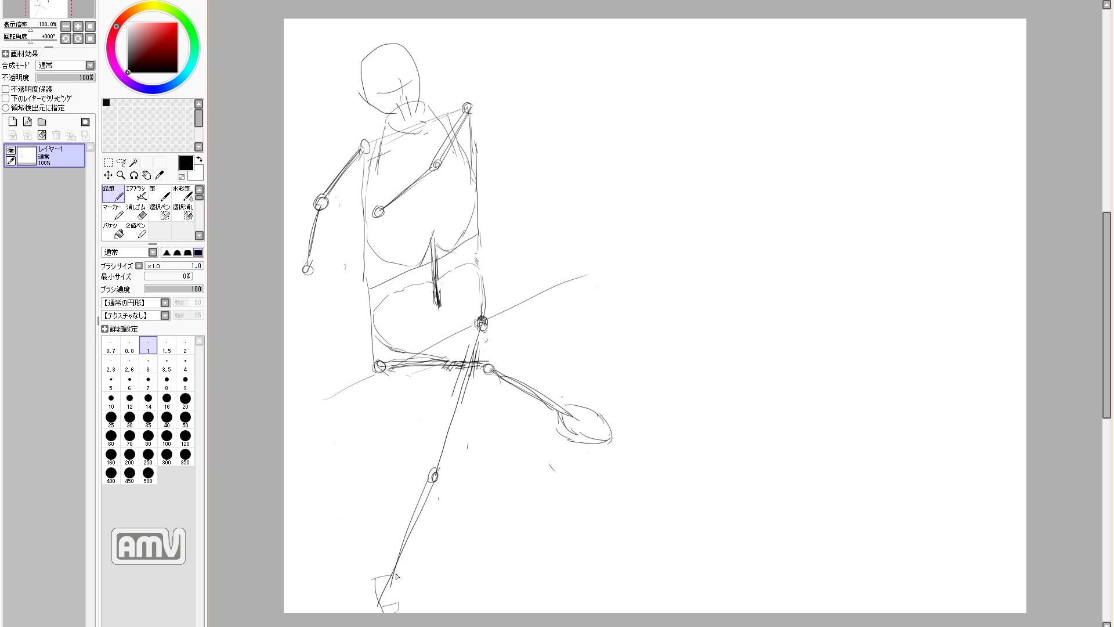
Erase the other leg and redraw it with the knee joint farther out and a slanting shin ending in a foot
key(e)
mouse_move(485, 369)
mouse_down()
mouse_move(400, 367)
mouse_move(526, 386)
mouse_move(604, 433)
mouse_up()
key(n)
drag(481, 332, 462, 406)
mouse_move(383, 366)
mouse_down()
mouse_move(529, 397)
mouse_move(520, 390)
mouse_up()
mouse_move(423, 378)
mouse_down()
mouse_move(508, 389)
mouse_move(585, 495)
mouse_up()
key(e)
key(n)
mouse_move(508, 390)
mouse_down()
mouse_move(602, 462)
mouse_move(572, 473)
mouse_move(628, 477)
mouse_up()
mouse_move(630, 480)
mouse_down()
mouse_move(601, 473)
mouse_move(623, 481)
mouse_up()
drag(603, 453, 629, 481)
Erase the outer arm below the shoulder and redraw it longer, with a lower elbow and a forearm hanging straight down
key(e)
mouse_move(348, 168)
mouse_down()
mouse_move(314, 229)
mouse_move(324, 370)
mouse_move(317, 365)
mouse_up()
key(n)
key(e)
key(n)
Erase the arm crossing the chest and redraw it longer, with a lower elbow and the wrist joint beyond the torso's edge
key(e)
drag(380, 211, 435, 166)
key(n)
drag(455, 125, 423, 197)
mouse_move(442, 156)
mouse_down()
mouse_move(408, 224)
mouse_move(351, 281)
mouse_up()
drag(349, 279, 347, 290)
Reinforce the ribcage outline and shape the pelvis into a rounded, heart-like form with darker lines
mouse_move(404, 223)
mouse_down()
mouse_move(350, 282)
mouse_move(437, 362)
mouse_move(459, 362)
mouse_up()
key(e)
key(n)
mouse_move(464, 361)
mouse_down()
mouse_move(479, 322)
mouse_move(457, 352)
mouse_up()
mouse_move(441, 281)
mouse_down()
mouse_move(487, 292)
mouse_move(406, 354)
mouse_up()
drag(387, 295, 447, 277)
drag(440, 273, 472, 307)
mouse_move(383, 125)
mouse_down()
mouse_move(395, 262)
mouse_move(441, 237)
mouse_move(470, 175)
mouse_move(399, 135)
mouse_up()
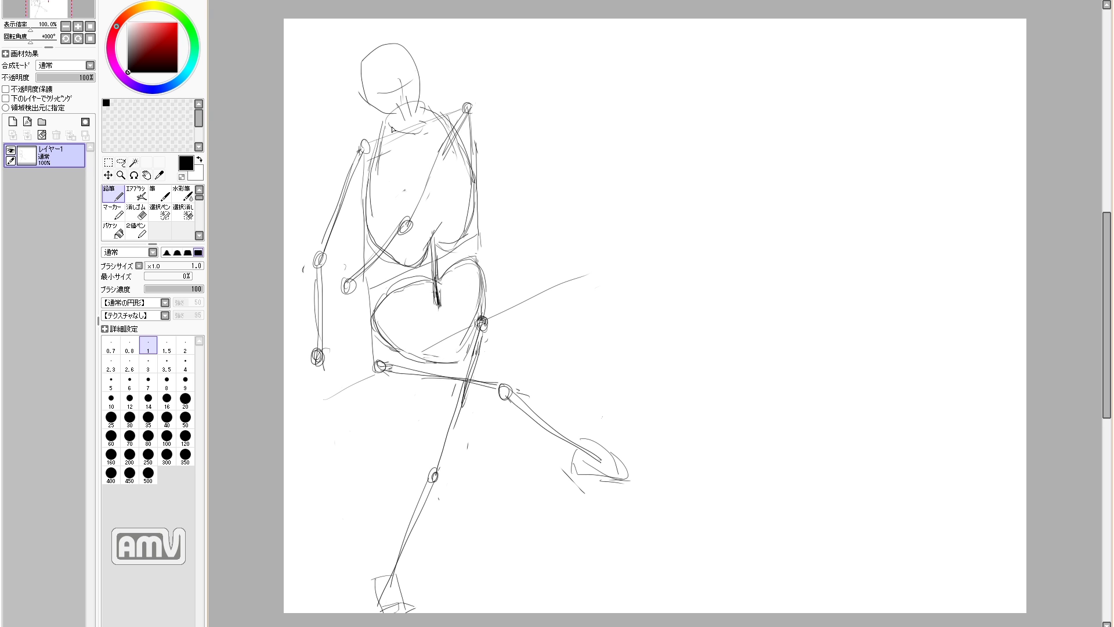
drag(424, 360, 477, 327)
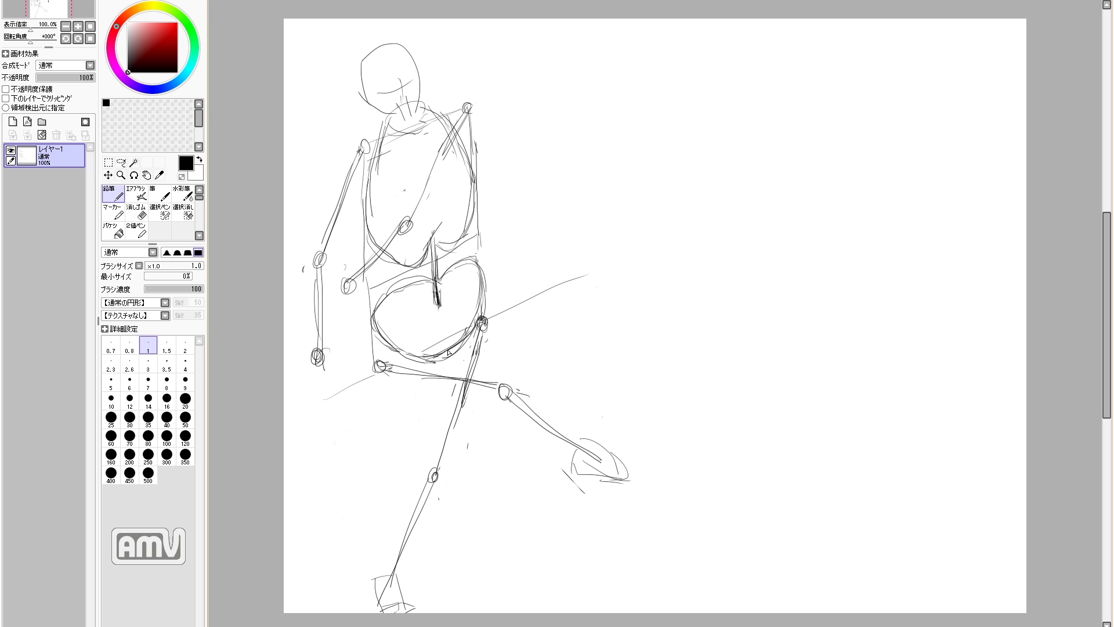
Redraw the crossing arm's upper arm with doubled lines and a slightly higher elbow joint
key(e)
drag(448, 148, 374, 257)
key(n)
key(e)
mouse_move(413, 216)
mouse_down()
mouse_move(401, 229)
mouse_move(417, 218)
mouse_up()
key(n)
mouse_move(410, 220)
mouse_down()
mouse_move(394, 237)
mouse_move(451, 142)
mouse_up()
drag(418, 210, 458, 134)
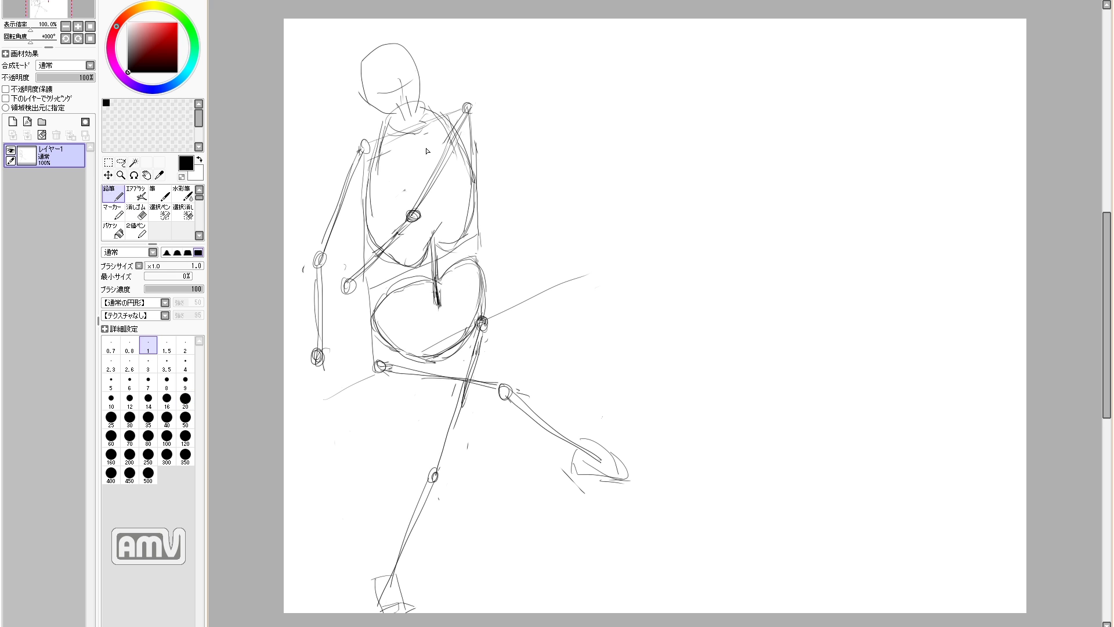
Move the hanging arm's elbow joint up toward the shoulder
key(e)
mouse_move(320, 253)
mouse_down()
mouse_move(320, 266)
mouse_move(325, 238)
mouse_up()
key(n)
key(e)
key(n)
Redraw the crossing arm with its shoulder joint moved inward and its elbow higher, and darken the opposite shoulder joint
mouse_move(414, 212)
mouse_down()
mouse_move(408, 222)
mouse_move(425, 201)
mouse_up()
drag(355, 272, 360, 279)
drag(361, 272, 419, 201)
drag(364, 141, 374, 154)
key(e)
key(n)
drag(468, 105, 422, 194)
drag(448, 125, 421, 187)
drag(449, 123, 466, 163)
Shorten the crossing arm's forearm to a wrist joint at the torso's edge and redraw its elbow joint
key(e)
mouse_move(348, 272)
mouse_down()
mouse_move(360, 287)
mouse_move(377, 264)
mouse_up()
key(n)
key(e)
mouse_move(406, 218)
mouse_down()
mouse_move(371, 261)
mouse_move(418, 199)
mouse_move(413, 215)
mouse_up()
key(n)
key(e)
key(n)
drag(421, 188, 426, 199)
drag(412, 210, 427, 185)
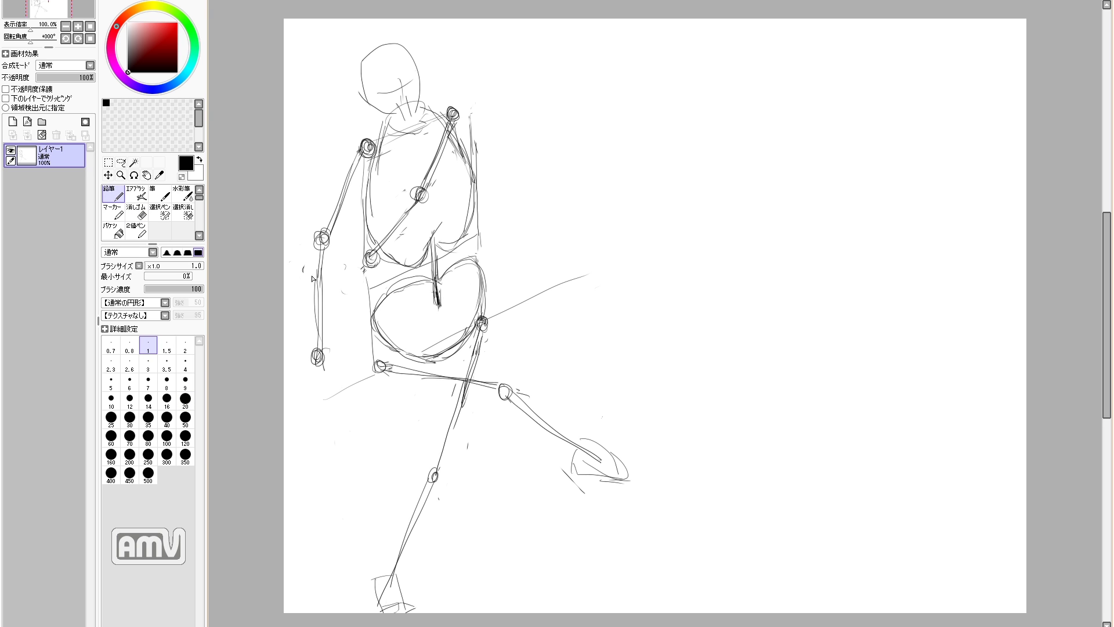
Reinforce the long standing leg with second lines along thigh and shin, and define its blocky foot
drag(481, 328, 395, 571)
key(e)
key(n)
mouse_move(383, 610)
mouse_down()
mouse_move(413, 614)
mouse_move(393, 568)
mouse_move(374, 573)
mouse_up()
key(e)
key(n)
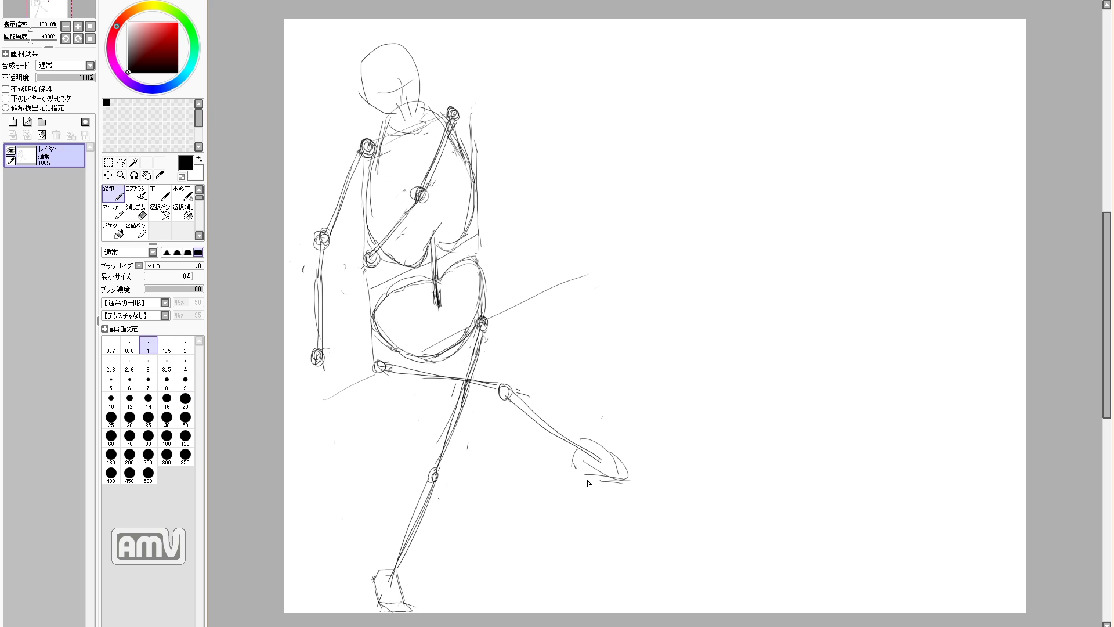
Try redrawing the other leg's shin almost horizontal from the knee, with a foot at its far end
key(e)
drag(534, 417, 606, 464)
key(n)
mouse_move(511, 394)
mouse_down()
mouse_move(624, 405)
mouse_move(606, 425)
mouse_up()
drag(602, 399, 655, 427)
mouse_move(605, 415)
mouse_down()
mouse_move(650, 427)
mouse_move(616, 406)
mouse_move(641, 442)
mouse_up()
key(e)
key(n)
drag(603, 392, 644, 448)
drag(602, 393, 632, 447)
key(e)
key(n)
key(e)
key(n)
mouse_move(604, 393)
mouse_down()
mouse_move(640, 444)
mouse_move(616, 411)
mouse_move(613, 427)
mouse_move(659, 436)
mouse_up()
key(e)
key(n)
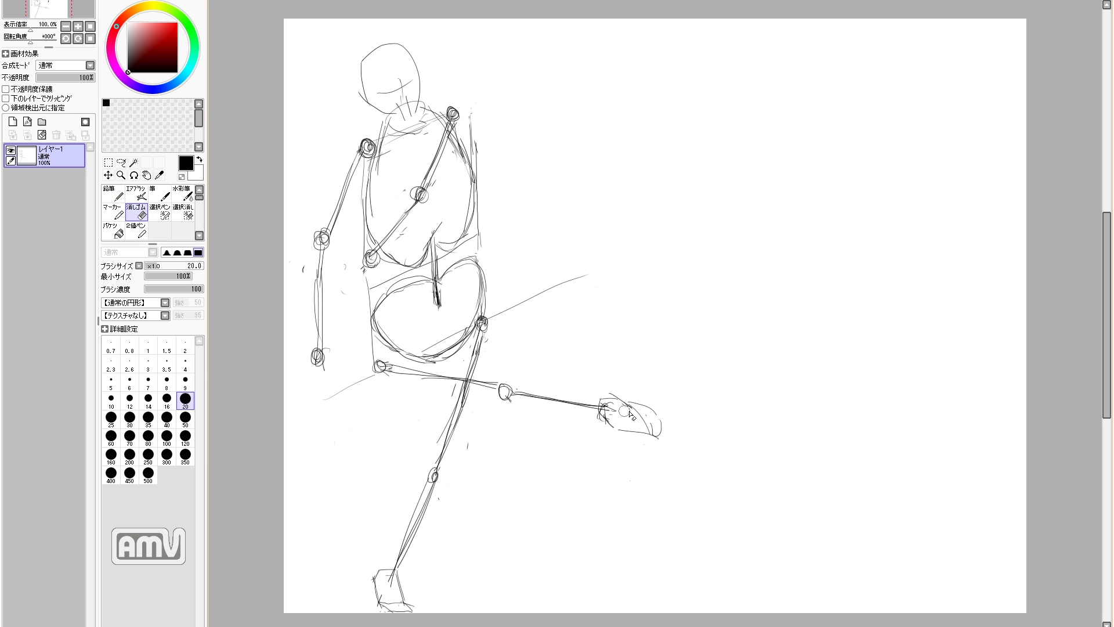
Erase the outstretched leg from its foot back past the knee joint
key(e)
mouse_move(504, 381)
mouse_down()
mouse_move(499, 405)
mouse_move(604, 449)
mouse_move(494, 394)
mouse_up()
key(n)
Shorten the spine line below the ribcage and redraw the notch at the top of the pelvis
key(e)
mouse_move(432, 285)
mouse_down()
mouse_move(394, 297)
mouse_move(427, 322)
mouse_move(451, 304)
mouse_up()
key(n)
key(e)
key(n)
key(e)
key(n)
drag(441, 282, 452, 271)
key(e)
drag(444, 295, 454, 303)
key(n)
key(e)
key(n)
key(e)
key(n)
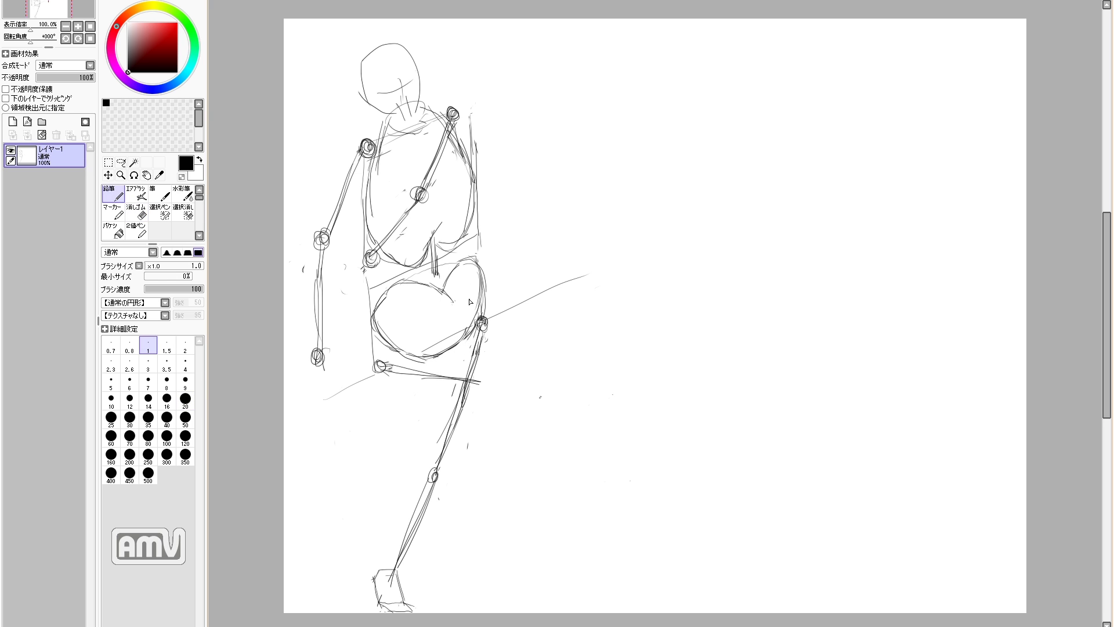
Try sketching the missing leg lower, with a downward thigh, a slanting shin and a foot
key(e)
mouse_move(385, 372)
mouse_down()
mouse_move(469, 436)
mouse_move(477, 381)
mouse_move(386, 370)
mouse_up()
key(n)
key(e)
key(n)
drag(471, 381, 466, 398)
drag(477, 444, 566, 532)
drag(519, 511, 548, 531)
key(e)
drag(481, 446, 561, 527)
key(n)
key(e)
drag(406, 386, 443, 412)
drag(463, 432, 466, 435)
Sketch the leg with a horizontal thigh from the left hip joint, a round knee joint, a slanting shin and a pointed foot
key(n)
drag(387, 366, 481, 365)
key(e)
key(n)
mouse_move(490, 357)
mouse_down()
mouse_move(495, 369)
mouse_move(615, 413)
mouse_move(591, 413)
mouse_up()
key(e)
mouse_move(519, 372)
mouse_down()
mouse_move(484, 364)
mouse_move(656, 423)
mouse_move(604, 439)
mouse_move(592, 419)
mouse_up()
key(n)
key(e)
key(n)
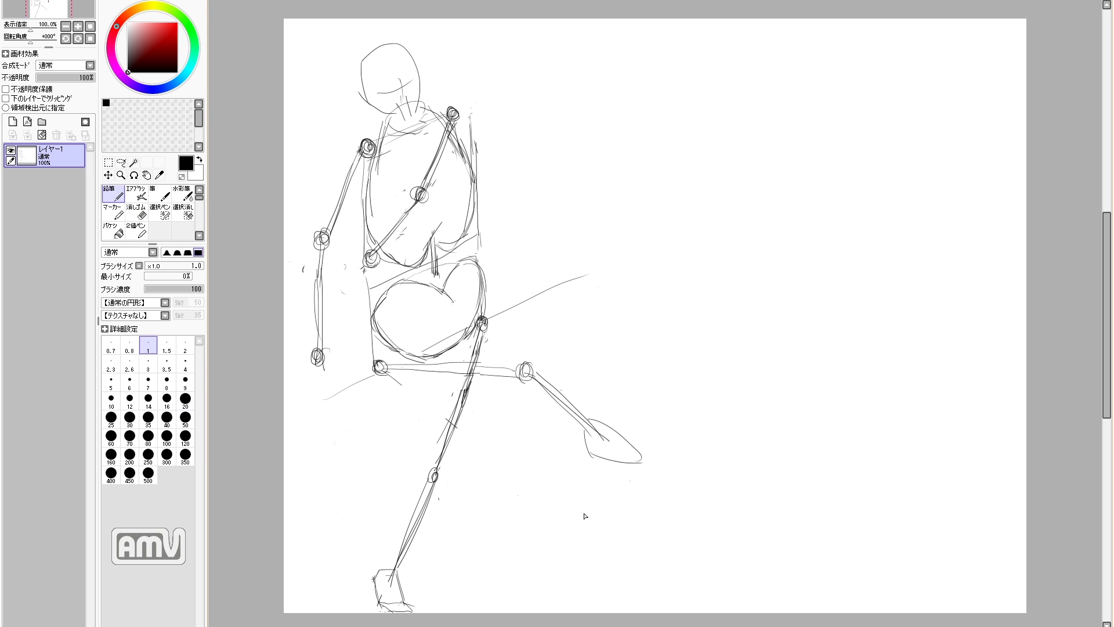
Erase the hanging forearm and redraw it shorter, slanting outward from the elbow to a small wrist joint
key(e)
mouse_move(328, 255)
mouse_down()
mouse_move(319, 363)
mouse_move(303, 285)
mouse_up()
key(n)
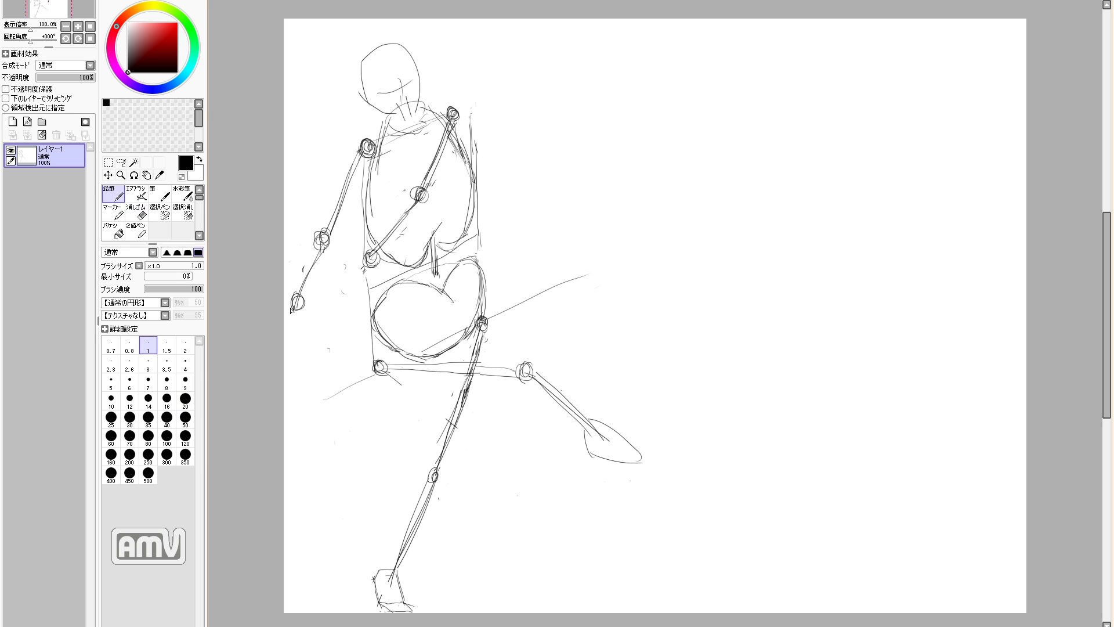
Redraw the hanging forearm slightly longer, ending in a small wrist joint
drag(323, 247, 290, 313)
drag(290, 311, 291, 320)
Erase the horizontal leg and redraw its hip joint just under the pelvis with a slightly sloping thigh
key(e)
mouse_move(377, 351)
mouse_down()
mouse_move(385, 371)
mouse_move(393, 352)
mouse_move(393, 363)
mouse_move(498, 375)
mouse_move(633, 456)
mouse_up()
key(n)
key(e)
key(n)
key(e)
key(n)
key(e)
key(n)
key(e)
key(n)
Draw a larger round knee on the raised leg, with a steeper curved shin and a downward-pointing foot
drag(518, 371, 537, 380)
drag(533, 384, 621, 492)
key(e)
key(n)
key(e)
drag(634, 448, 606, 426)
key(n)
Redraw the supporting leg's hip joint inside the pelvis edge and reshape the thigh down to the knee
drag(471, 310, 478, 315)
key(e)
key(n)
key(e)
drag(473, 362, 443, 439)
key(n)
key(e)
key(n)
mouse_move(469, 327)
mouse_down()
mouse_move(441, 457)
mouse_move(450, 434)
mouse_up()
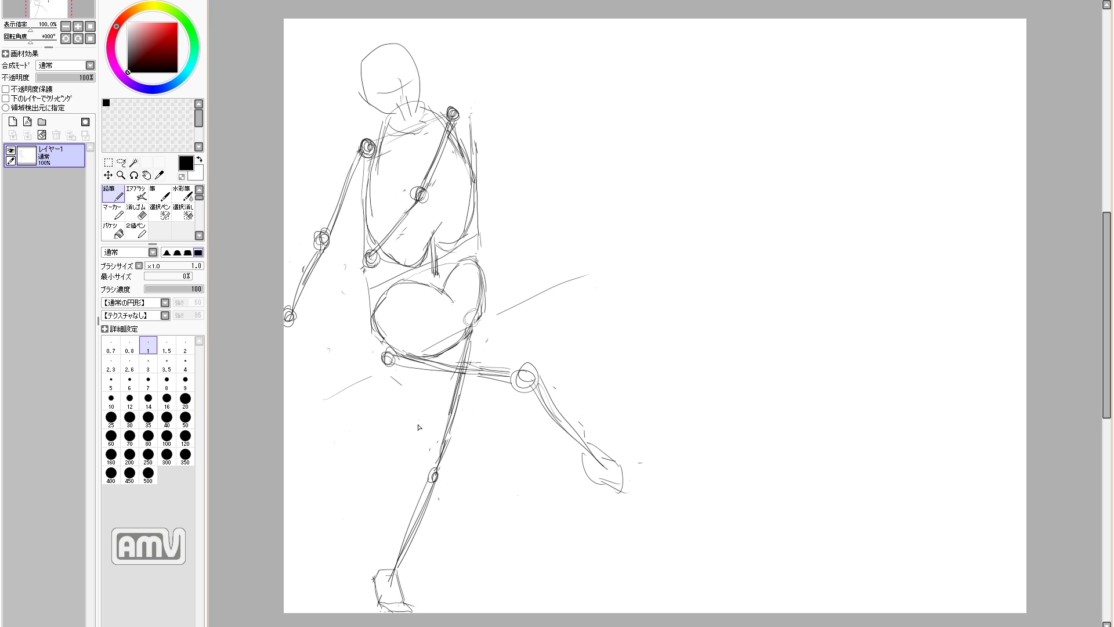
Shift the supporting foot further outward and redraw the shin slanting from the knee to the ankle
click(108, 163)
mouse_move(356, 571)
mouse_down()
mouse_move(428, 616)
mouse_move(397, 585)
mouse_move(391, 607)
mouse_move(383, 573)
mouse_move(429, 498)
mouse_up()
click(114, 197)
click(179, 1)
click(200, 6)
key(e)
key(n)
drag(431, 480, 365, 586)
Erase the raised leg's shin and foot and redraw them at a shallower outward slant from a smaller knee
key(e)
mouse_move(544, 387)
mouse_down()
mouse_move(562, 447)
mouse_move(624, 428)
mouse_up()
key(n)
key(e)
mouse_move(535, 367)
mouse_down()
mouse_move(522, 388)
mouse_move(521, 378)
mouse_up()
key(n)
drag(531, 380, 606, 435)
drag(592, 412, 645, 452)
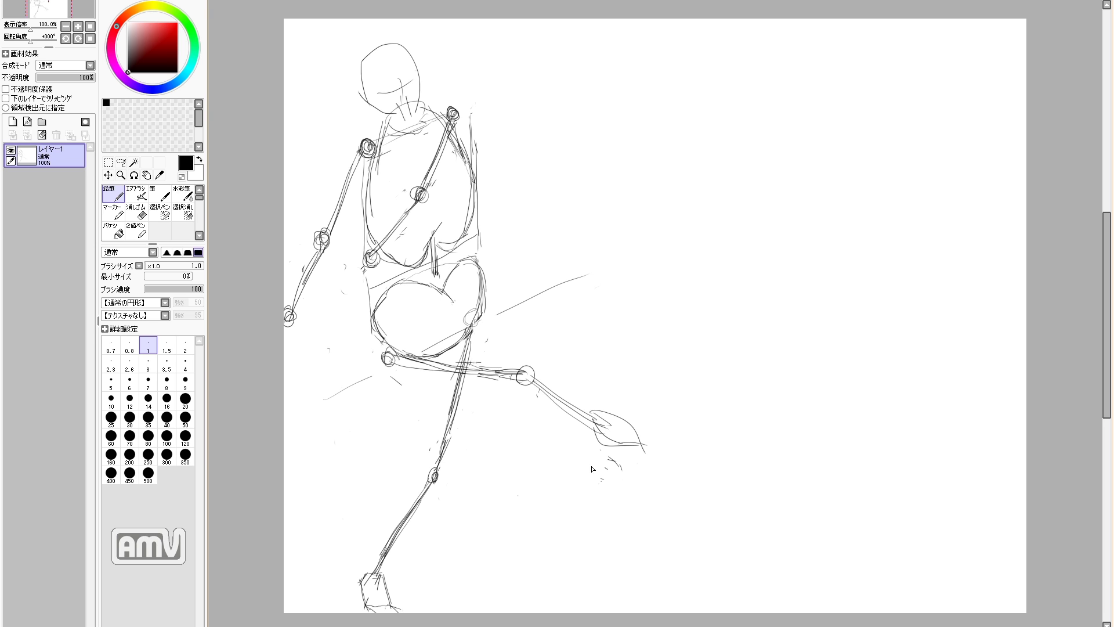
Sketch an alternative supporting thigh slanting down from the hip to a round knee joint well outside the old leg
drag(472, 323, 388, 433)
drag(390, 430, 343, 539)
drag(369, 487, 341, 539)
key(e)
drag(390, 425, 387, 443)
key(n)
drag(376, 441, 372, 458)
drag(453, 350, 285, 534)
key(e)
key(n)
key(e)
drag(366, 491, 327, 537)
key(n)
mouse_move(419, 395)
mouse_down()
mouse_move(395, 441)
mouse_move(287, 530)
mouse_up()
key(e)
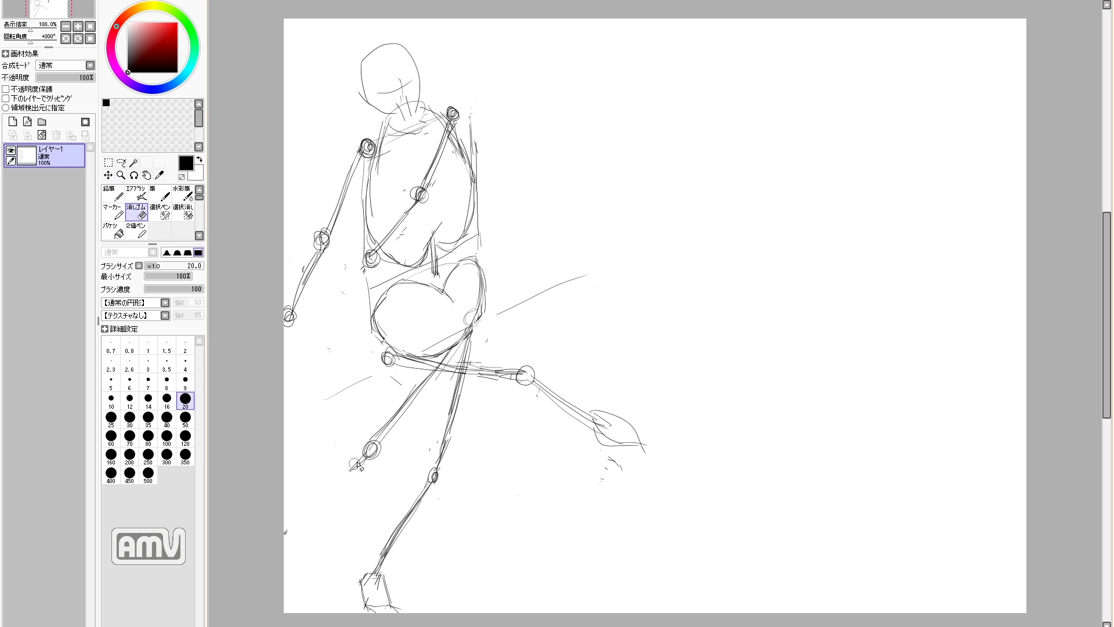
Draw the alternative leg's slanting shin and a boxy foot near the canvas's lower corner
key(n)
drag(371, 451, 297, 568)
drag(374, 450, 314, 539)
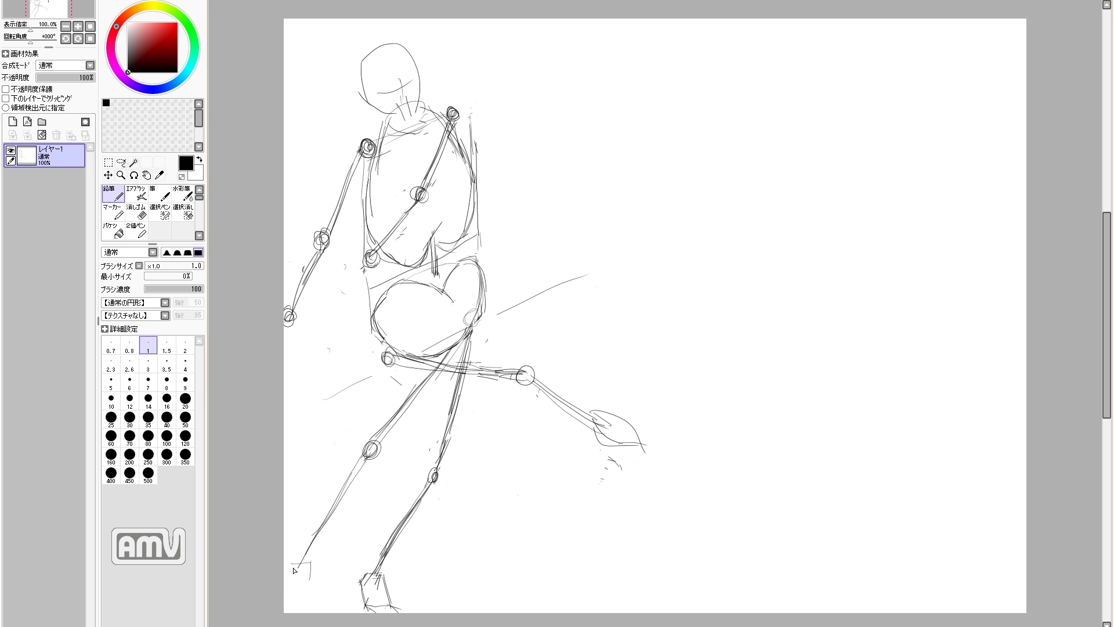
key(e)
key(n)
drag(310, 548, 294, 580)
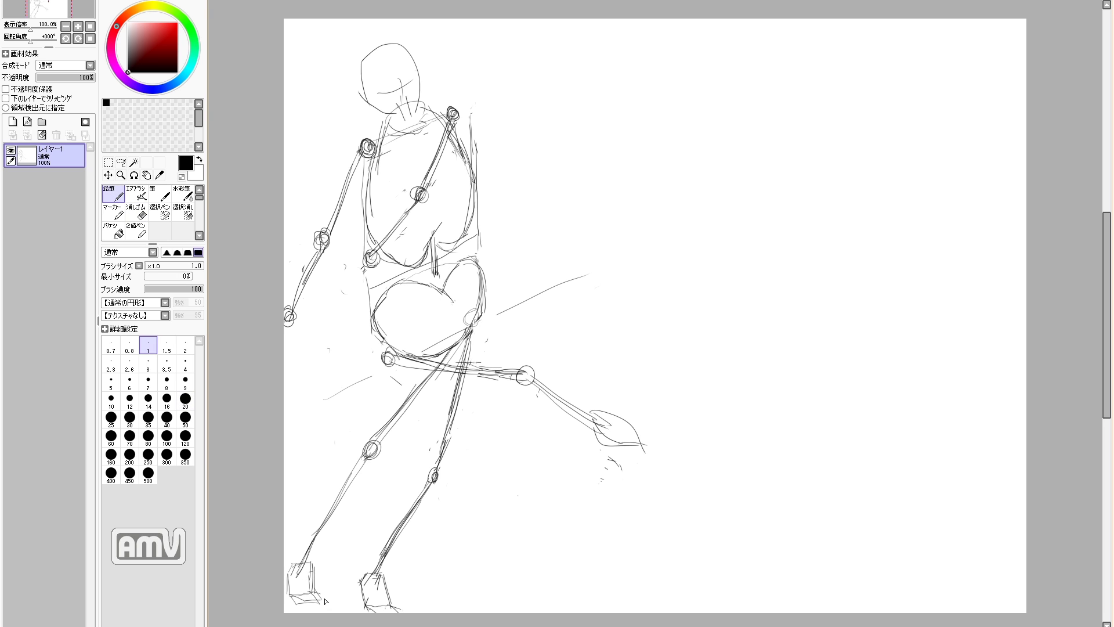
Erase the old supporting leg and the stray marks below the raised foot
key(e)
mouse_move(375, 606)
mouse_down()
mouse_move(473, 333)
mouse_move(486, 373)
mouse_up()
key(n)
key(e)
drag(606, 458, 620, 470)
key(n)
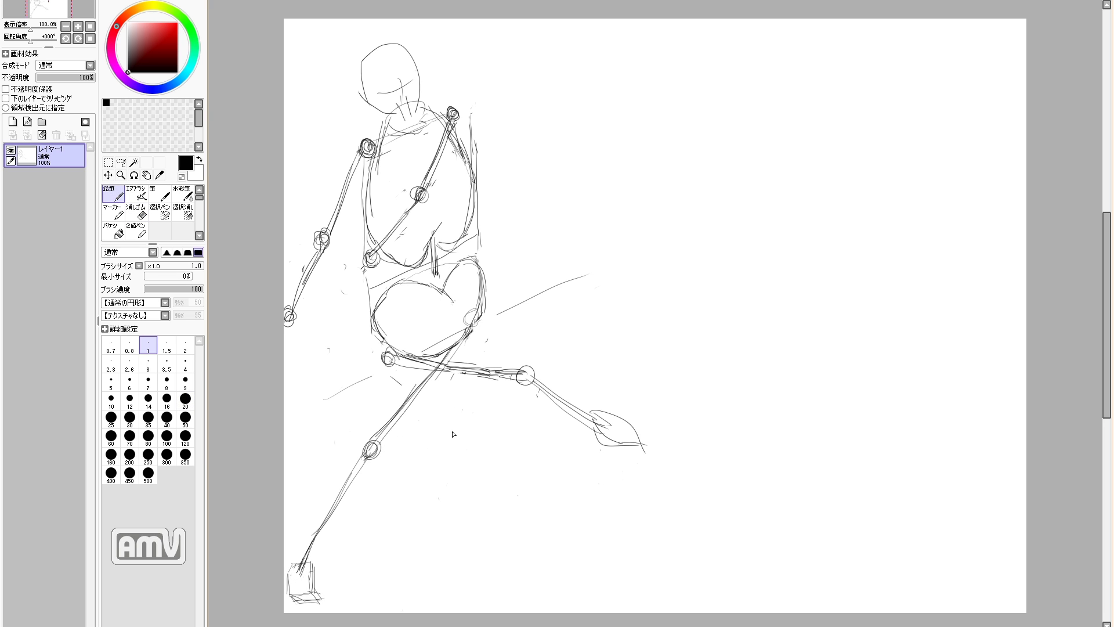
Redraw the supporting leg with a shorter, steeper thigh, a new knee joint and a straight slanting shin
key(e)
mouse_move(430, 389)
mouse_down()
mouse_move(363, 465)
mouse_move(405, 405)
mouse_move(401, 441)
mouse_up()
key(n)
drag(456, 348, 424, 406)
key(e)
drag(359, 464, 308, 560)
key(n)
mouse_move(407, 436)
mouse_down()
mouse_move(296, 578)
mouse_move(329, 546)
mouse_up()
Redraw the supporting leg's boxy foot slightly higher with a flat sole at the end of the shin
key(e)
mouse_move(316, 563)
mouse_down()
mouse_move(298, 556)
mouse_move(326, 547)
mouse_up()
key(n)
drag(289, 552, 320, 548)
mouse_move(325, 547)
mouse_down()
mouse_move(328, 577)
mouse_move(293, 595)
mouse_move(340, 596)
mouse_up()
key(e)
key(n)
key(e)
key(n)
mouse_move(289, 588)
mouse_down()
mouse_move(317, 594)
mouse_move(304, 547)
mouse_up()
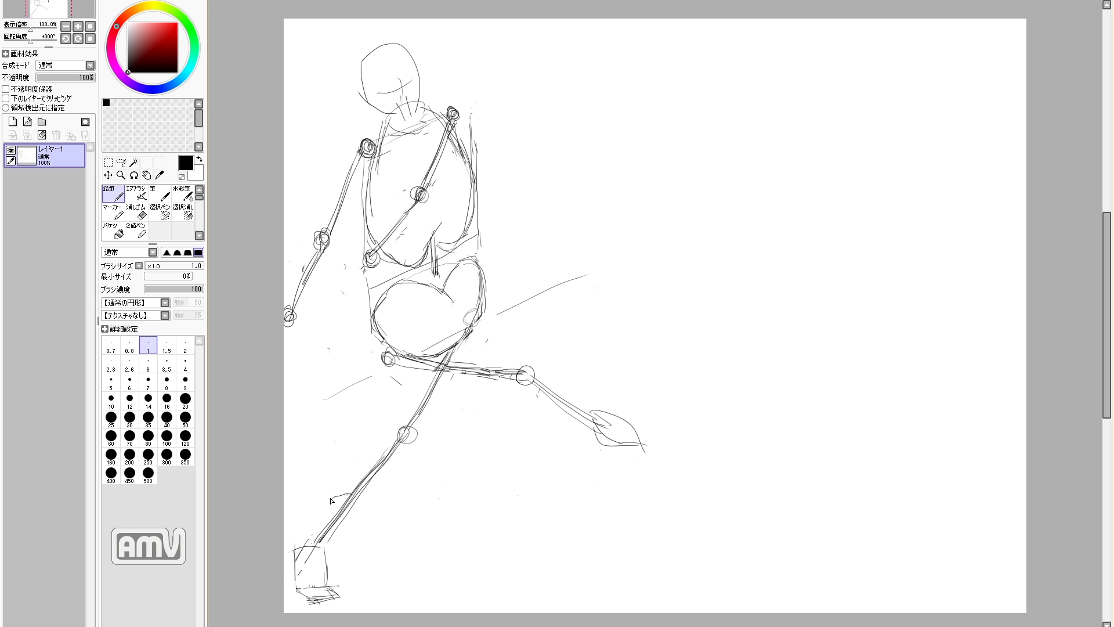
Shorten the supporting shin and draw a smaller boxy foot at its new end
mouse_move(344, 529)
mouse_down()
mouse_move(364, 517)
mouse_move(343, 510)
mouse_move(325, 529)
mouse_up()
key(e)
key(n)
Erase the raised leg's shin and foot and redraw them slanting steeply down to a pointed foot
key(e)
mouse_move(537, 379)
mouse_down()
mouse_move(628, 444)
mouse_move(581, 446)
mouse_move(605, 470)
mouse_up()
key(n)
key(e)
drag(554, 394, 578, 425)
key(n)
mouse_move(603, 471)
mouse_down()
mouse_move(615, 452)
mouse_move(626, 499)
mouse_up()
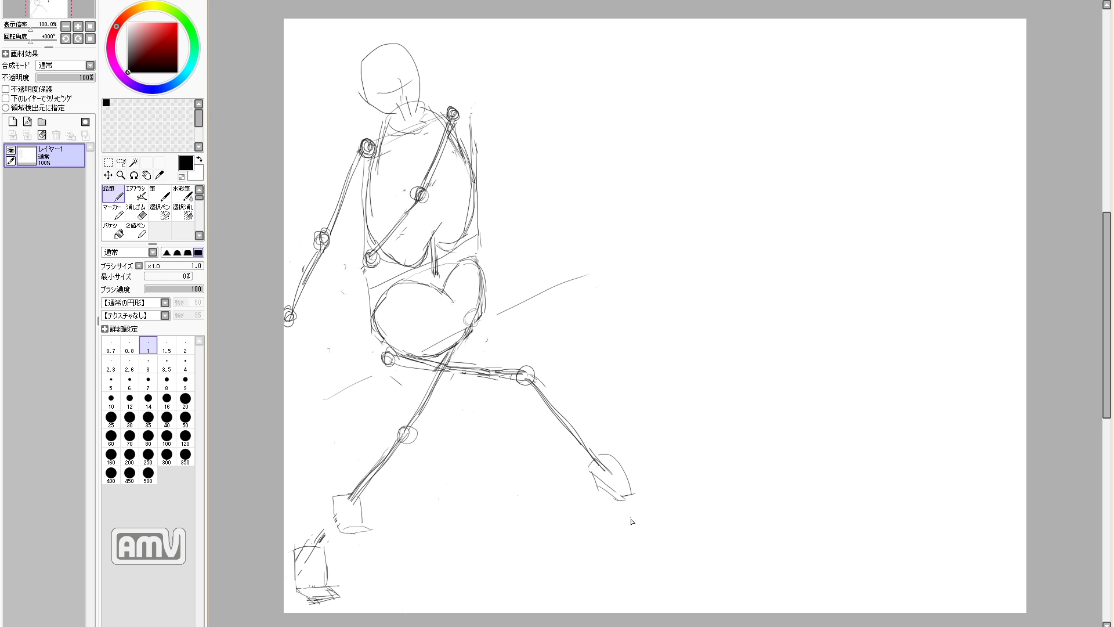
Redraw the outer arm with the upper arm angled further outward, a small elbow joint and a near-vertical forearm
key(e)
mouse_move(354, 166)
mouse_down()
mouse_move(318, 253)
mouse_move(314, 221)
mouse_move(302, 231)
mouse_move(323, 264)
mouse_up()
key(n)
key(e)
key(n)
drag(308, 223, 310, 229)
key(e)
drag(317, 256, 296, 306)
key(n)
drag(302, 233, 294, 295)
key(e)
mouse_move(292, 308)
mouse_down()
mouse_move(287, 323)
mouse_move(293, 305)
mouse_up()
Redraw the outer shoulder joint closer to the neck with a collar line, and erase the leftover lower foot
key(e)
drag(367, 138, 368, 155)
key(n)
mouse_move(378, 138)
mouse_down()
mouse_move(355, 161)
mouse_move(420, 117)
mouse_up()
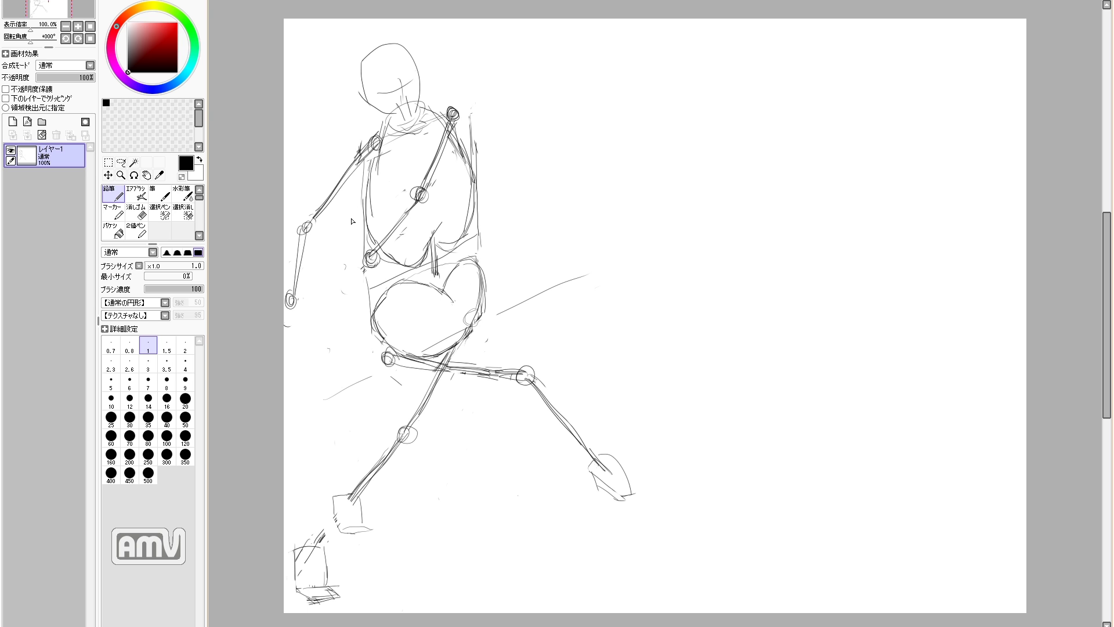
key(e)
mouse_move(336, 600)
mouse_down()
mouse_move(299, 549)
mouse_move(301, 603)
mouse_up()
key(n)
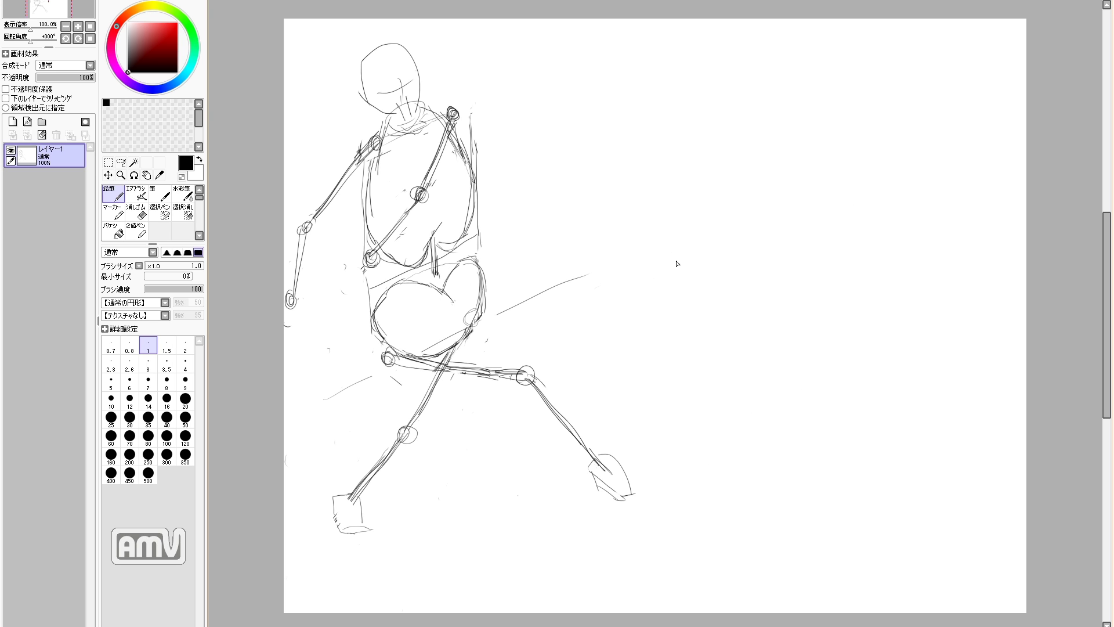
Start a lying figure in the empty canvas area, with a head, a horizontal ribcage and both arms bent downward
mouse_move(701, 291)
mouse_down()
mouse_move(693, 330)
mouse_move(799, 366)
mouse_move(816, 293)
mouse_move(801, 367)
mouse_move(806, 317)
mouse_move(820, 321)
mouse_move(829, 290)
mouse_move(791, 275)
mouse_up()
drag(689, 289, 711, 285)
drag(697, 339, 686, 377)
drag(657, 331, 683, 376)
mouse_move(704, 278)
mouse_down()
mouse_move(702, 267)
mouse_move(738, 319)
mouse_up()
drag(737, 320, 737, 377)
drag(741, 369, 739, 374)
Draw the lying figure's short horizontal spine and a heart-shaped pelvis beyond the ribcage
drag(819, 329, 846, 328)
drag(862, 279, 849, 320)
mouse_move(853, 329)
mouse_down()
mouse_move(857, 355)
mouse_move(876, 370)
mouse_up()
drag(879, 371, 923, 341)
drag(873, 278, 917, 321)
drag(926, 321, 876, 369)
Clean up the lying figure's pelvis outline and add two small hip joints and a near-horizontal thigh line
key(e)
mouse_move(888, 367)
mouse_down()
mouse_move(925, 325)
mouse_move(879, 372)
mouse_up()
key(e)
drag(880, 280, 916, 320)
mouse_move(865, 276)
mouse_down()
mouse_move(930, 315)
mouse_move(906, 340)
mouse_up()
key(ctrl+z)
mouse_move(680, 292)
mouse_down()
mouse_move(677, 320)
mouse_move(652, 320)
mouse_move(665, 332)
mouse_move(671, 323)
mouse_up()
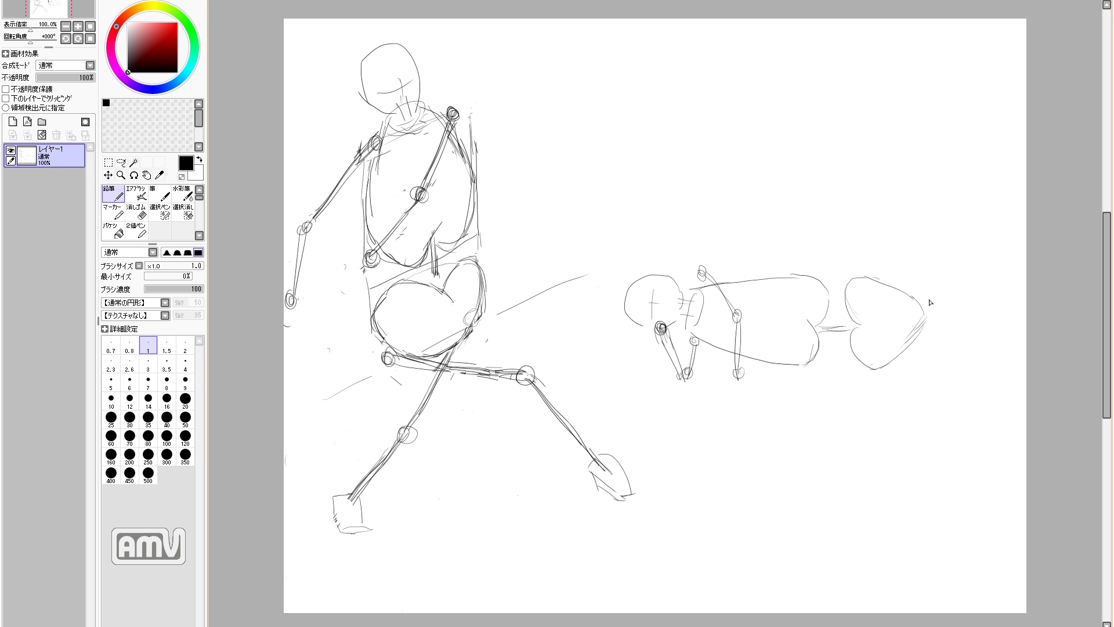
drag(903, 274, 897, 280)
drag(908, 353, 999, 347)
Select the whole lying figure, move it up beside the first figure's torso and deselect it
click(108, 162)
drag(604, 256, 1019, 401)
drag(755, 319, 639, 174)
click(350, 81)
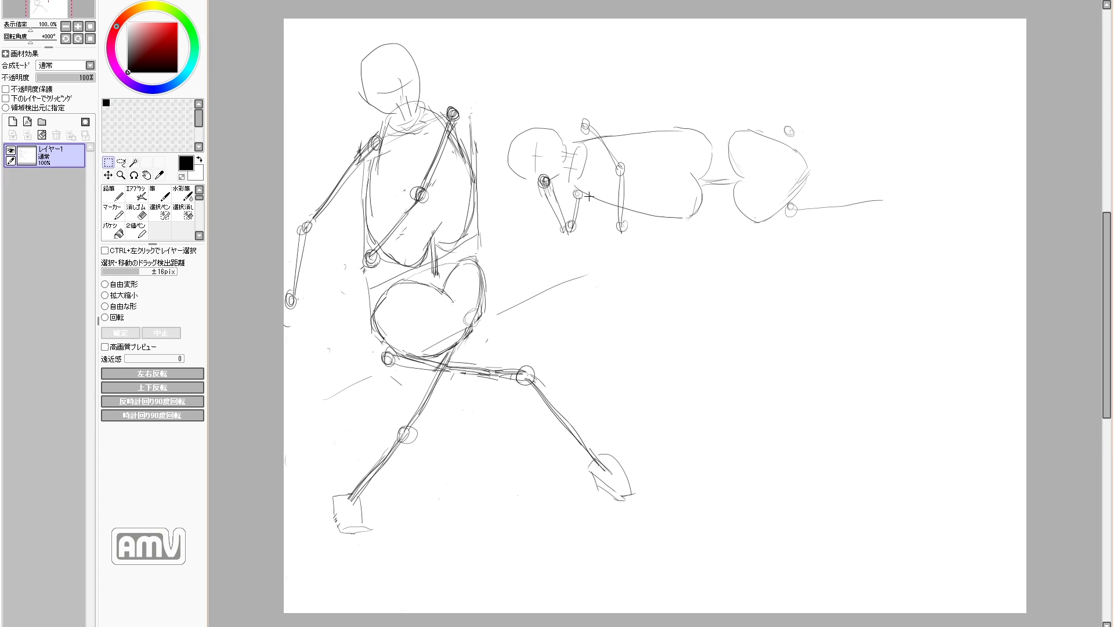
Extend the lying figure's near leg into a nearly straight line with a knee joint and foot, erasing stray construction lines
click(118, 197)
drag(791, 136, 838, 177)
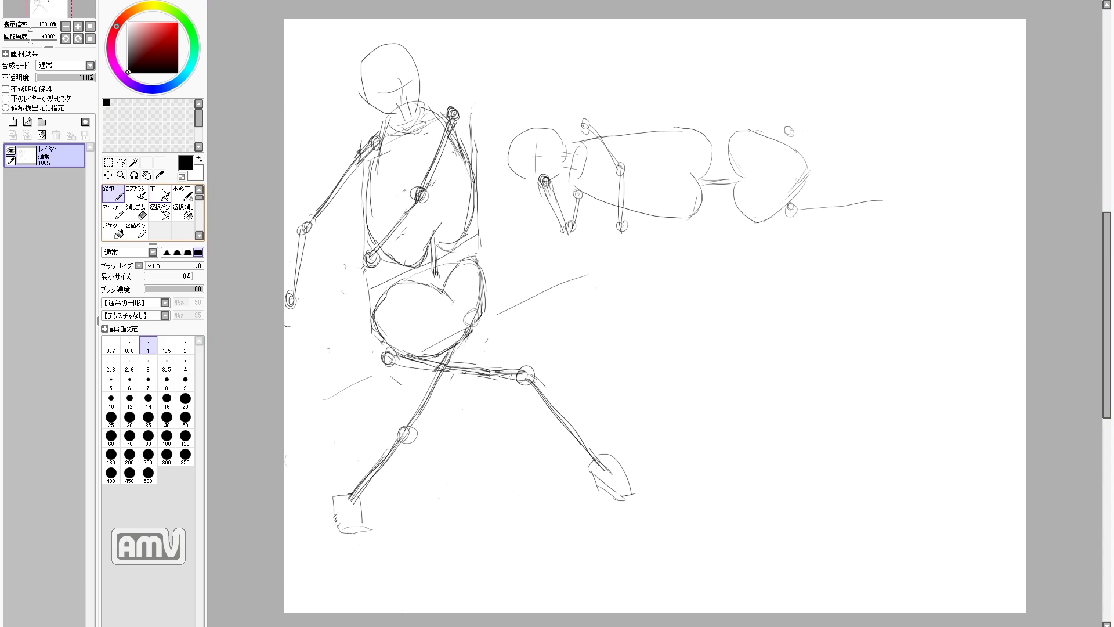
key(ctrl+z)
drag(789, 126, 834, 172)
mouse_move(834, 170)
mouse_down()
mouse_move(877, 208)
mouse_move(958, 202)
mouse_up()
key(e)
mouse_move(961, 198)
mouse_down()
mouse_move(848, 205)
mouse_move(853, 222)
mouse_up()
key(n)
drag(856, 215, 971, 227)
key(e)
drag(801, 210, 887, 226)
key(n)
drag(974, 218, 974, 235)
Redraw the lying figure's far leg from the upper hip joint through a knee to a second foot, and refine the hip edge
key(e)
drag(837, 177, 797, 140)
key(n)
mouse_move(795, 131)
mouse_down()
mouse_move(797, 145)
mouse_move(889, 200)
mouse_up()
drag(877, 188, 878, 190)
drag(800, 145, 871, 191)
drag(887, 196, 1002, 217)
key(e)
key(n)
mouse_move(767, 132)
mouse_down()
mouse_move(798, 148)
mouse_move(803, 186)
mouse_up()
drag(805, 174, 779, 204)
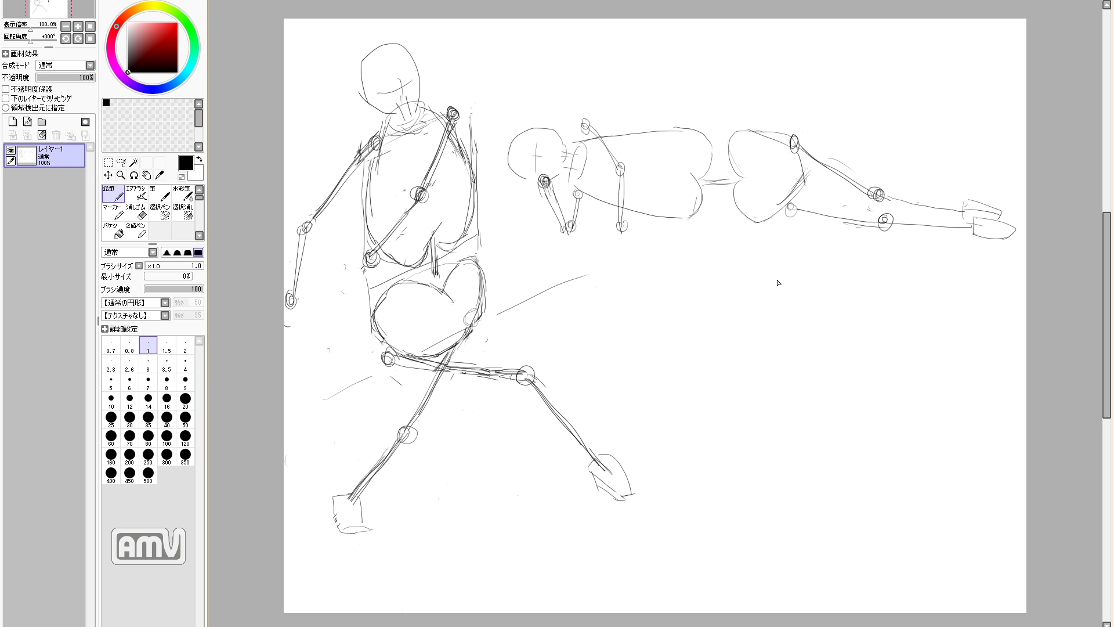
Replace the lying figure's far arm with one reaching farther along the ribcage to an elbow joint and a forearm angled down
key(e)
drag(619, 168, 623, 226)
key(n)
mouse_move(585, 124)
mouse_down()
mouse_move(652, 174)
mouse_move(634, 223)
mouse_up()
key(e)
key(n)
drag(652, 173, 635, 225)
mouse_move(634, 225)
mouse_down()
mouse_move(629, 235)
mouse_move(638, 227)
mouse_up()
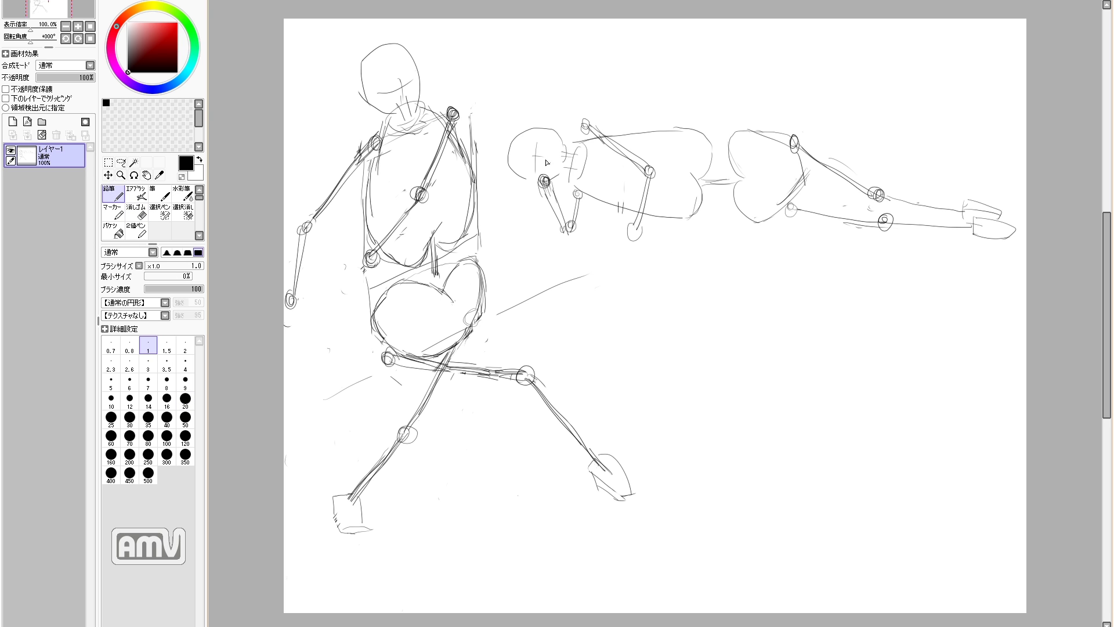
Lengthen both lower legs of the lying figure, redraw the feet farther out and reinforce the near thigh
key(e)
key(n)
mouse_move(889, 202)
mouse_down()
mouse_move(874, 191)
mouse_move(883, 204)
mouse_up()
drag(876, 195, 879, 198)
drag(889, 199, 961, 212)
mouse_move(896, 200)
mouse_down()
mouse_move(997, 216)
mouse_move(1010, 232)
mouse_move(1019, 220)
mouse_up()
key(e)
key(n)
key(e)
key(n)
drag(888, 221, 1023, 245)
drag(784, 204, 885, 220)
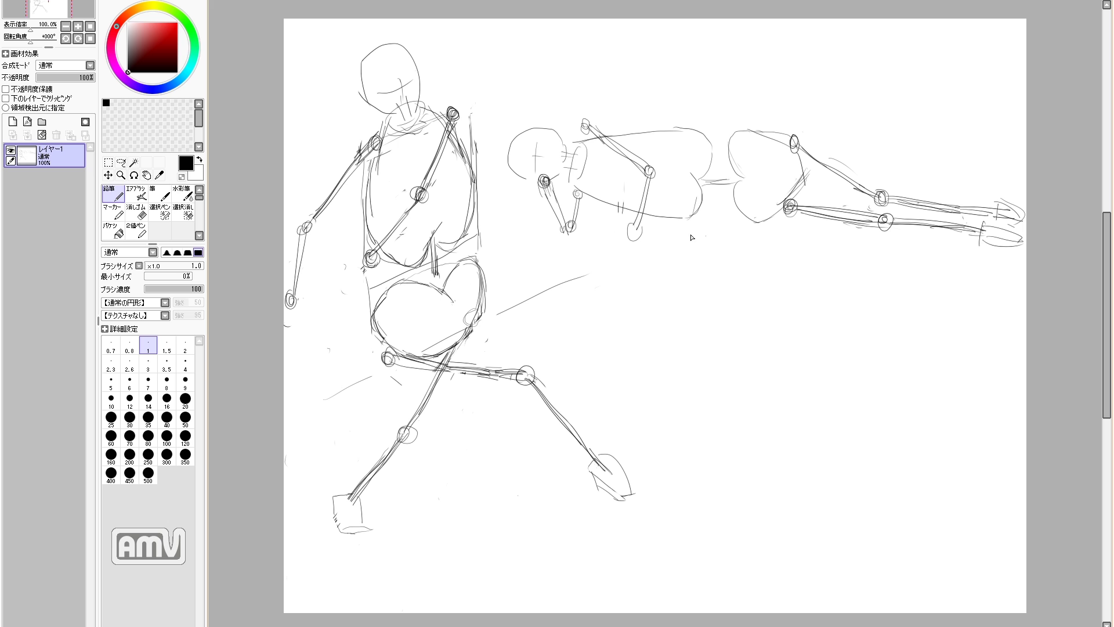
Reshape the lying figure's pelvis into a rounder, two-lobed outline and redraw the notch facing the spine
key(ctrl+z)
mouse_move(770, 133)
mouse_down()
mouse_move(792, 150)
mouse_move(772, 137)
mouse_up()
drag(734, 137, 769, 222)
key(e)
key(n)
key(e)
key(n)
drag(737, 184, 766, 186)
Erase the notch at the waist end of the lying figure's ribcage and redraw that end's contour
key(e)
mouse_move(690, 173)
mouse_down()
mouse_move(698, 181)
mouse_move(674, 186)
mouse_up()
key(n)
drag(706, 138, 701, 218)
key(e)
key(n)
key(e)
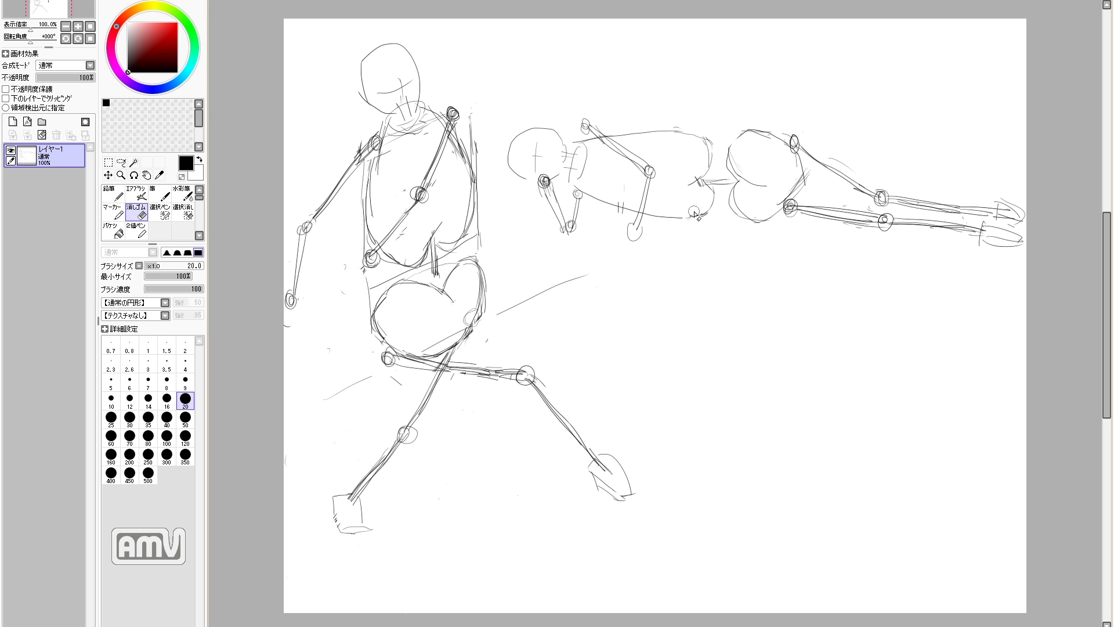
key(n)
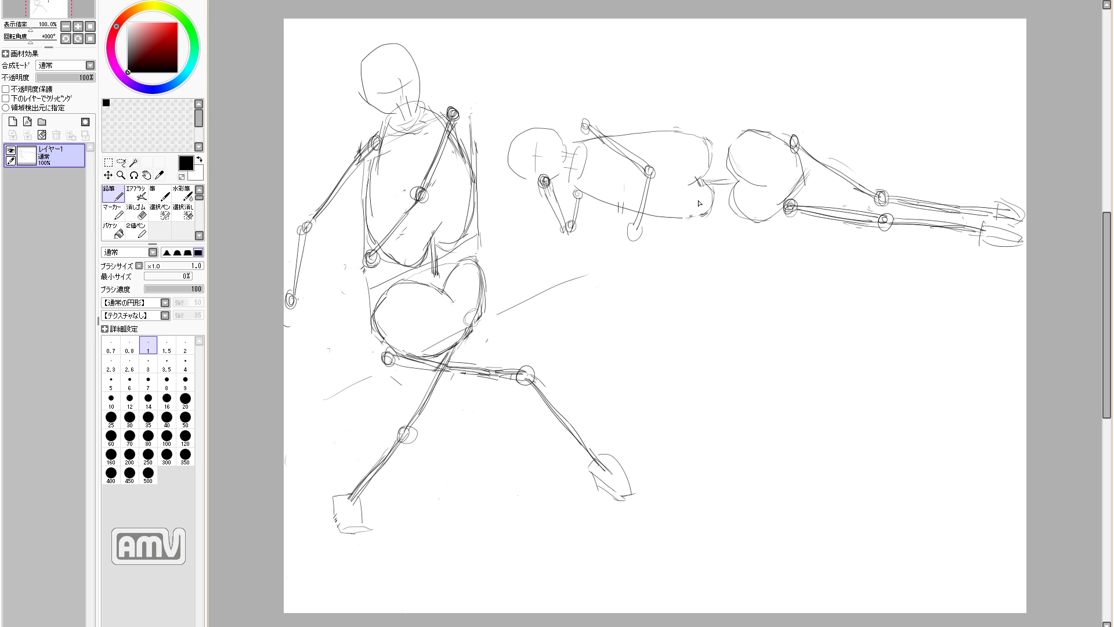
Redraw the lying figure's far leg so its thigh slopes down to the near knee and its shin runs back toward the feet
key(e)
key(n)
key(e)
mouse_move(884, 191)
mouse_down()
mouse_move(877, 202)
mouse_move(809, 154)
mouse_move(860, 210)
mouse_up()
key(n)
drag(798, 142, 883, 223)
mouse_move(818, 164)
mouse_down()
mouse_move(886, 228)
mouse_move(994, 210)
mouse_up()
Redraw the crossing shins beyond the knees and tidy the lying figure's two feet
key(e)
key(n)
drag(888, 224, 979, 213)
mouse_move(895, 226)
mouse_down()
mouse_move(988, 214)
mouse_move(1019, 222)
mouse_move(974, 245)
mouse_up()
key(e)
drag(982, 235, 1026, 243)
Shift the lying figure's far elbow closer to the waist, redraw the forearm and rough in the hand
drag(649, 165, 649, 183)
drag(662, 176, 668, 181)
drag(646, 185, 637, 237)
mouse_move(667, 185)
mouse_down()
mouse_move(632, 248)
mouse_move(639, 236)
mouse_up()
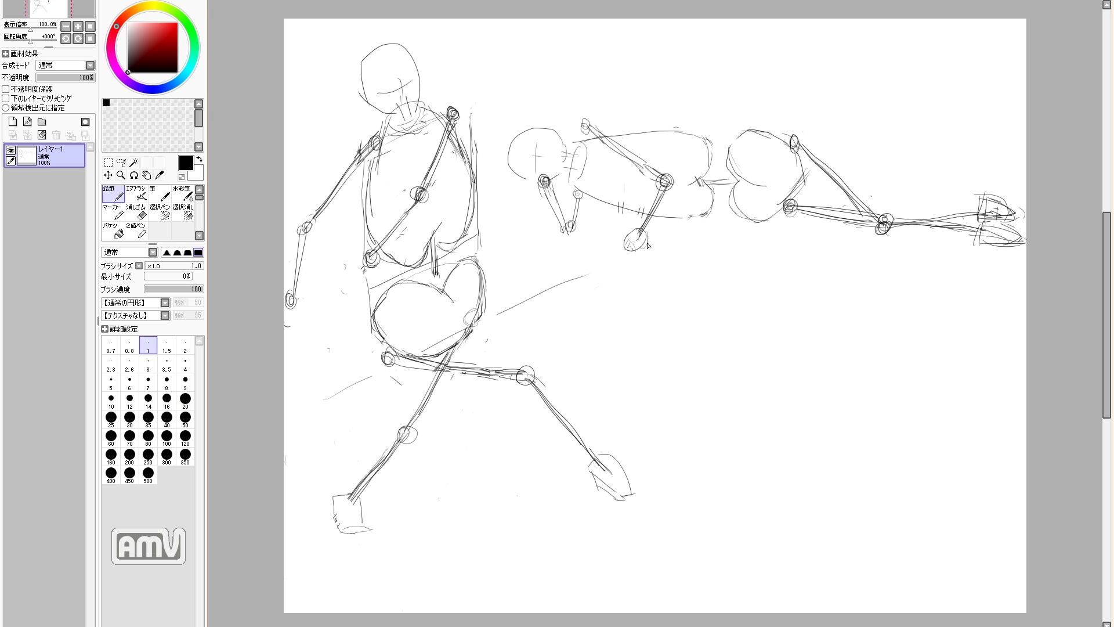
mouse_move(635, 253)
mouse_down()
mouse_move(615, 240)
mouse_move(618, 256)
mouse_move(616, 235)
mouse_up()
mouse_move(629, 234)
mouse_down()
mouse_move(646, 232)
mouse_move(633, 259)
mouse_up()
Redraw the lying figure's propping arm as a V meeting at the elbow joint, and erase the joint overlapping the chin
drag(544, 177, 551, 192)
drag(547, 186, 563, 225)
drag(572, 220, 565, 237)
drag(578, 198, 568, 233)
key(e)
mouse_move(541, 182)
mouse_down()
mouse_move(563, 227)
mouse_move(534, 180)
mouse_up()
key(e)
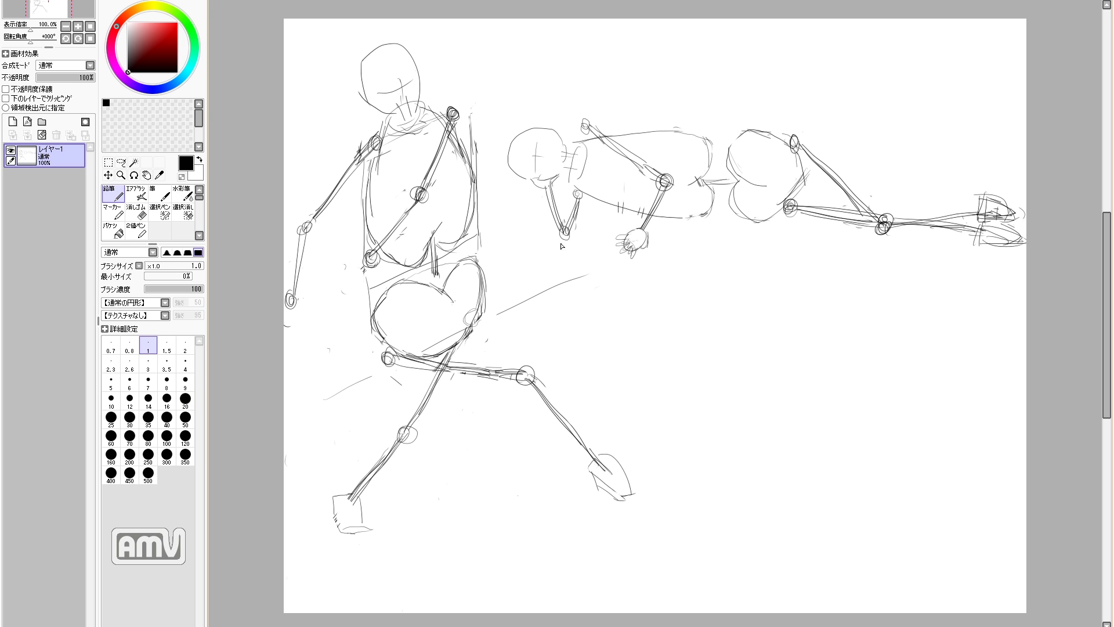
Redraw the lying figure's far hand with a clear palm and separate fingers resting on the ground
drag(637, 232, 617, 244)
key(e)
key(e)
drag(633, 247, 621, 250)
mouse_move(623, 246)
mouse_down()
mouse_move(634, 257)
mouse_move(638, 246)
mouse_up()
key(e)
key(e)
key(e)
key(e)
key(e)
key(e)
key(e)
key(e)
key(e)
Clean up the facing ends of the lying figure's ribcage and pelvis and darken the short spine between them
key(n)
key(e)
key(n)
key(e)
mouse_move(745, 155)
mouse_down()
mouse_move(733, 185)
mouse_move(747, 183)
mouse_move(701, 181)
mouse_move(709, 212)
mouse_move(701, 184)
mouse_move(731, 182)
mouse_up()
key(n)
key(e)
key(n)
key(ctrl+z)
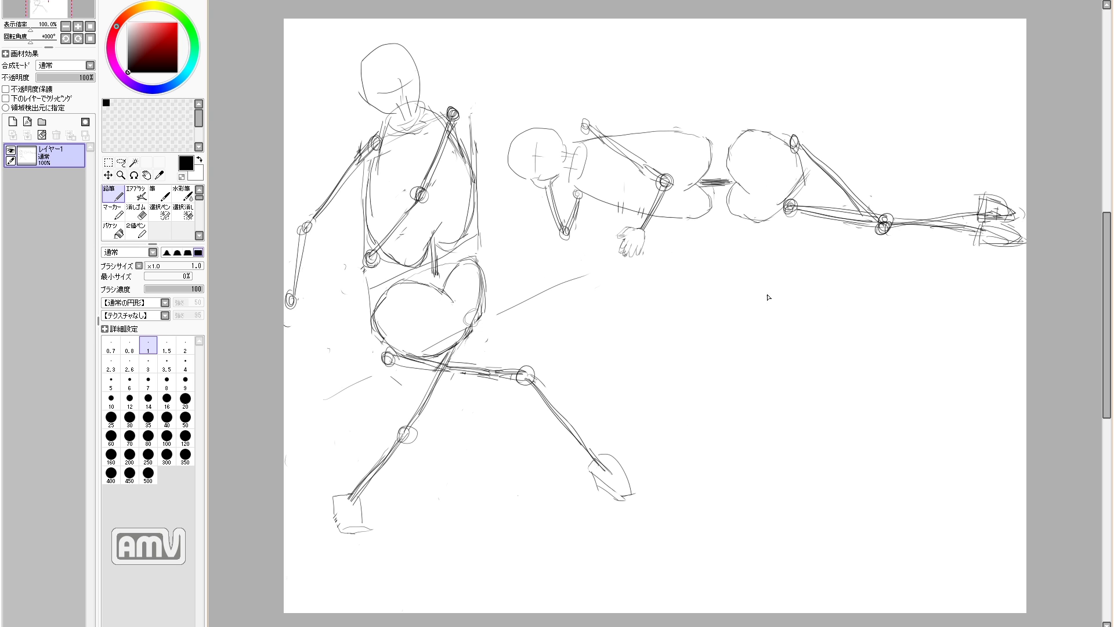
Start a third, upright figure below the lying one with a tapered ribcage outline notched at its base
mouse_move(778, 270)
mouse_down()
mouse_move(791, 278)
mouse_move(742, 368)
mouse_move(813, 359)
mouse_up()
mouse_move(746, 374)
mouse_down()
mouse_move(759, 383)
mouse_move(777, 374)
mouse_up()
key(e)
mouse_move(761, 383)
mouse_down()
mouse_move(807, 381)
mouse_move(780, 376)
mouse_move(809, 297)
mouse_up()
key(e)
mouse_move(813, 349)
mouse_down()
mouse_move(793, 264)
mouse_move(759, 282)
mouse_up()
key(e)
drag(769, 273, 800, 285)
Draw a bowl-shaped pelvis beneath the third figure's ribcage, and add the neck opening and a shoulder joint
mouse_move(767, 380)
mouse_down()
mouse_move(777, 373)
mouse_move(797, 428)
mouse_move(784, 400)
mouse_move(818, 425)
mouse_up()
key(e)
mouse_move(747, 419)
mouse_down()
mouse_move(768, 459)
mouse_move(822, 422)
mouse_move(770, 417)
mouse_move(795, 432)
mouse_up()
key(e)
key(n)
key(e)
key(n)
mouse_move(768, 266)
mouse_down()
mouse_move(796, 267)
mouse_move(783, 275)
mouse_up()
mouse_move(787, 275)
mouse_down()
mouse_move(814, 316)
mouse_move(794, 282)
mouse_move(803, 289)
mouse_up()
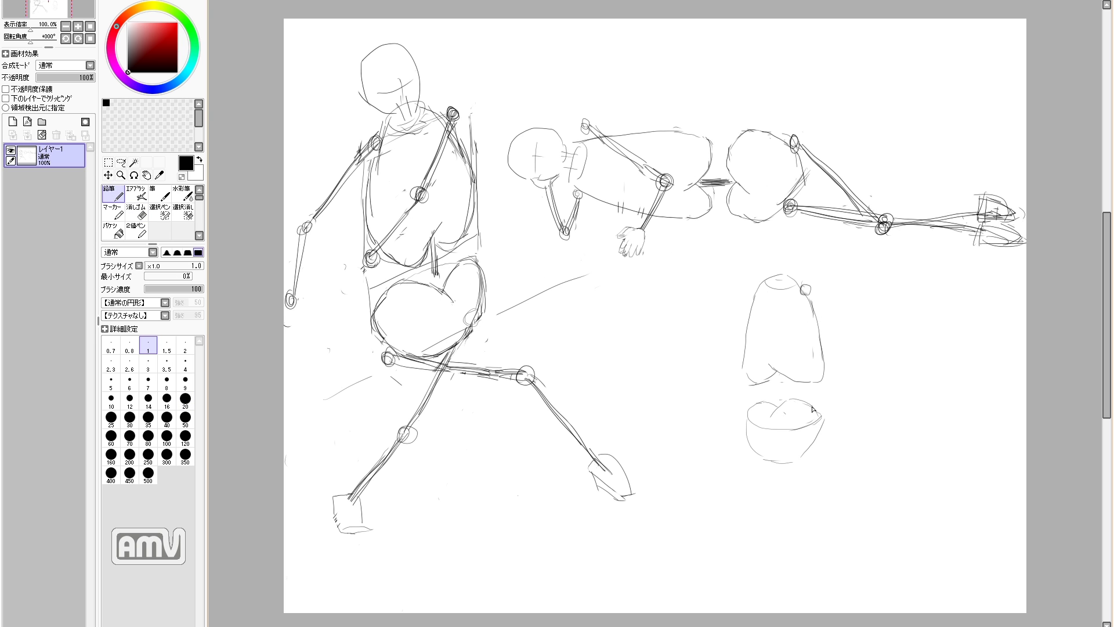
Draw sloping perspective guides at the third figure's waist and ground, plus vertical centre lines through the ribcage and below the pelvis
drag(643, 378, 738, 365)
drag(824, 351, 969, 328)
drag(669, 573, 1027, 503)
drag(778, 285, 776, 361)
drag(785, 252, 788, 341)
drag(796, 514, 804, 613)
drag(790, 407, 795, 547)
Rough in the third figure's bent front leg from hip to knee with a foot on the ground guide, undoing misplaced lines
mouse_move(800, 440)
mouse_down()
mouse_move(803, 457)
mouse_move(739, 472)
mouse_up()
drag(741, 473, 746, 531)
key(ctrl+z)
key(ctrl+z)
mouse_move(744, 476)
mouse_down()
mouse_move(750, 529)
mouse_move(720, 530)
mouse_move(721, 556)
mouse_up()
key(e)
key(n)
key(ctrl+z)
drag(721, 556, 766, 536)
mouse_move(753, 521)
mouse_down()
mouse_move(760, 536)
mouse_move(731, 530)
mouse_up()
key(e)
mouse_move(739, 470)
mouse_down()
mouse_move(793, 448)
mouse_move(762, 478)
mouse_up()
Redraw the third figure's front leg with a hip joint, lower knee joint and vertical shin down to the foot
key(e)
mouse_move(804, 449)
mouse_down()
mouse_move(759, 488)
mouse_move(750, 534)
mouse_up()
key(n)
drag(765, 477, 755, 485)
drag(752, 500, 766, 565)
key(e)
key(n)
drag(758, 513, 756, 557)
mouse_move(752, 498)
mouse_down()
mouse_move(753, 552)
mouse_move(727, 568)
mouse_move(728, 583)
mouse_move(775, 566)
mouse_move(759, 545)
mouse_up()
Draw the third figure's other leg with a knee joint, a shin kicked up and back, and a boxy foot
drag(764, 428, 780, 499)
drag(784, 494, 840, 446)
mouse_move(783, 490)
mouse_down()
mouse_move(792, 461)
mouse_move(841, 428)
mouse_up()
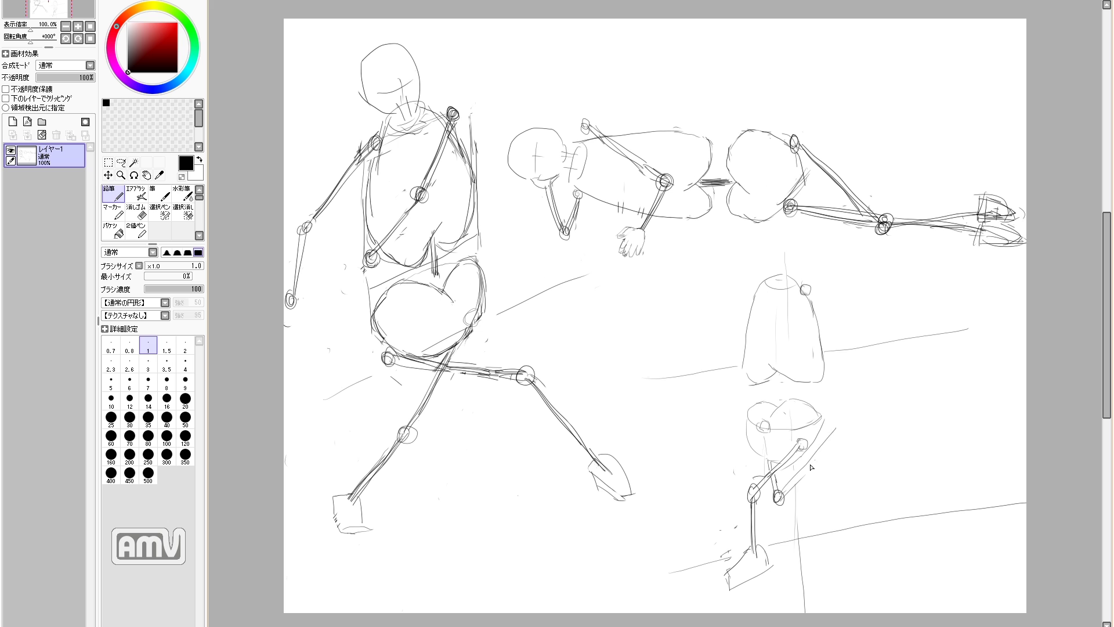
mouse_move(778, 505)
mouse_down()
mouse_move(863, 421)
mouse_move(879, 424)
mouse_move(858, 426)
mouse_move(877, 446)
mouse_move(860, 419)
mouse_move(855, 445)
mouse_move(885, 437)
mouse_move(874, 451)
mouse_move(890, 405)
mouse_move(852, 462)
mouse_move(791, 481)
mouse_move(785, 496)
mouse_move(872, 446)
mouse_up()
key(e)
key(n)
drag(785, 496, 855, 464)
mouse_move(854, 446)
mouse_down()
mouse_move(873, 449)
mouse_move(875, 462)
mouse_up()
drag(854, 459, 871, 450)
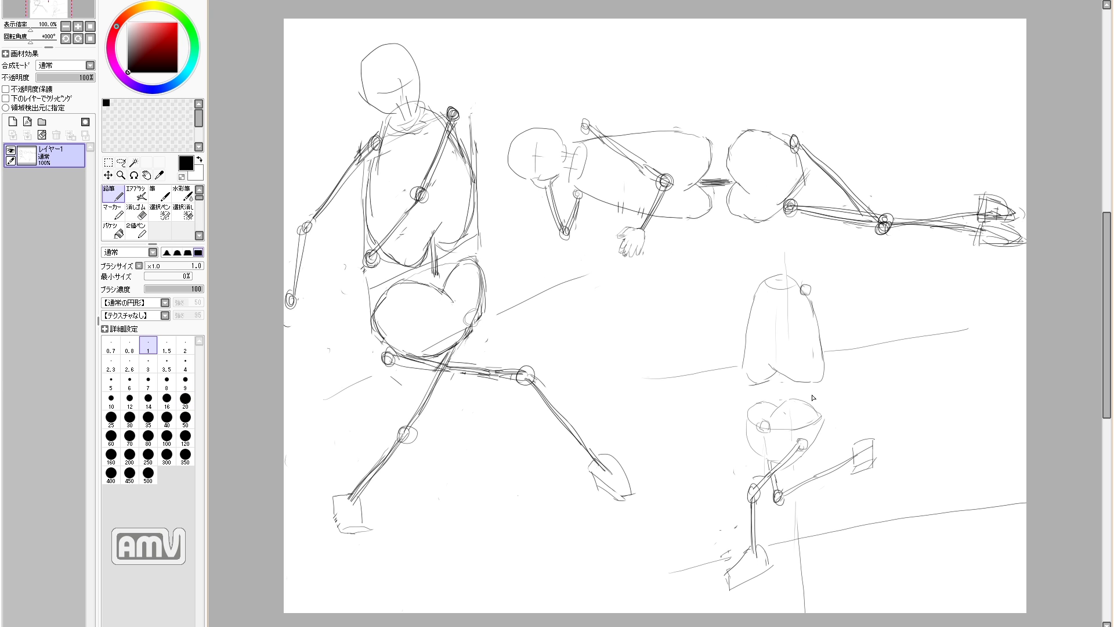
Redraw the third figure's near shoulder joint slightly lower and try an arm slanting down toward the hip, erasing the rough arm lines
mouse_move(809, 294)
mouse_down()
mouse_move(845, 323)
mouse_move(805, 290)
mouse_move(795, 303)
mouse_move(802, 297)
mouse_up()
key(e)
key(n)
mouse_move(801, 300)
mouse_down()
mouse_move(860, 329)
mouse_move(857, 383)
mouse_up()
drag(859, 328, 855, 400)
drag(854, 392, 849, 401)
key(e)
mouse_move(859, 326)
mouse_down()
mouse_move(810, 303)
mouse_move(861, 299)
mouse_move(815, 300)
mouse_up()
key(n)
key(e)
key(n)
Draw the near arm with a horizontal upper arm, an elbow joint and a forearm hanging down to a round hand
drag(803, 299, 867, 299)
mouse_move(865, 296)
mouse_down()
mouse_move(855, 406)
mouse_move(879, 363)
mouse_move(873, 373)
mouse_up()
key(e)
key(n)
key(e)
key(n)
key(e)
key(n)
drag(877, 348, 876, 375)
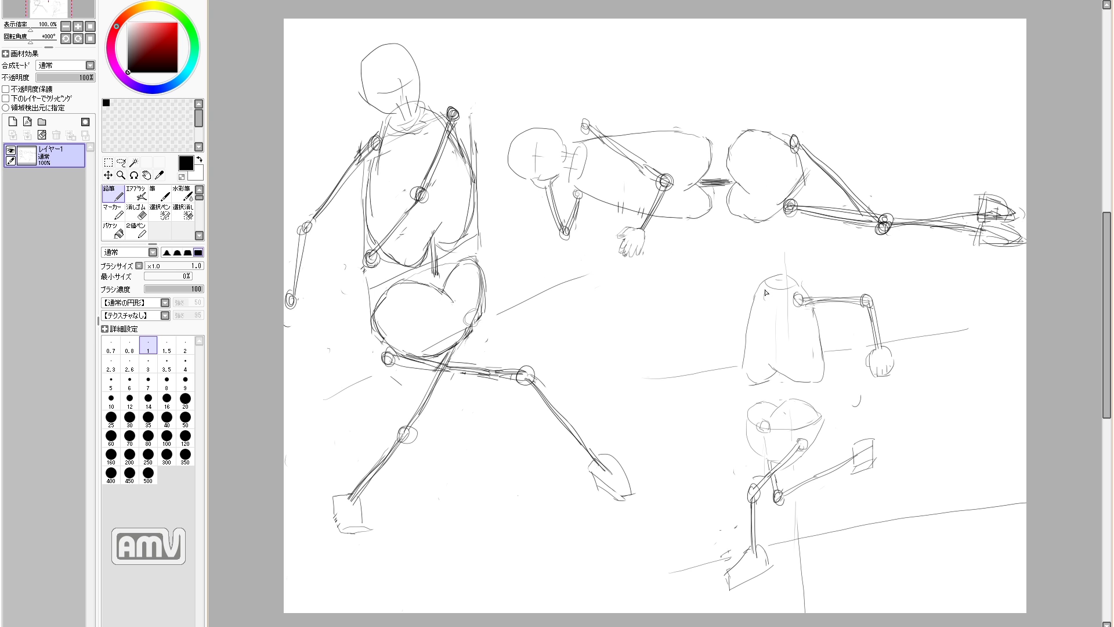
Rough in the third figure's far shoulder and the elbow beside the ribcage, undoing misplaced arm strokes
drag(748, 310, 726, 335)
drag(723, 336, 668, 371)
key(ctrl+z)
key(e)
mouse_move(732, 328)
mouse_down()
mouse_move(695, 365)
mouse_move(742, 353)
mouse_up()
key(n)
drag(753, 302, 753, 380)
drag(746, 318, 736, 333)
drag(749, 317, 739, 334)
mouse_move(732, 332)
mouse_down()
mouse_move(727, 355)
mouse_move(736, 333)
mouse_up()
key(ctrl+z)
Extend the far forearm outward to a round hand, and join the ribcage and pelvis with a short spine
mouse_move(733, 337)
mouse_down()
mouse_move(672, 360)
mouse_move(683, 350)
mouse_up()
key(e)
key(n)
mouse_move(667, 346)
mouse_down()
mouse_move(670, 377)
mouse_move(680, 342)
mouse_up()
key(e)
key(n)
key(e)
key(n)
key(e)
key(n)
drag(786, 378, 786, 402)
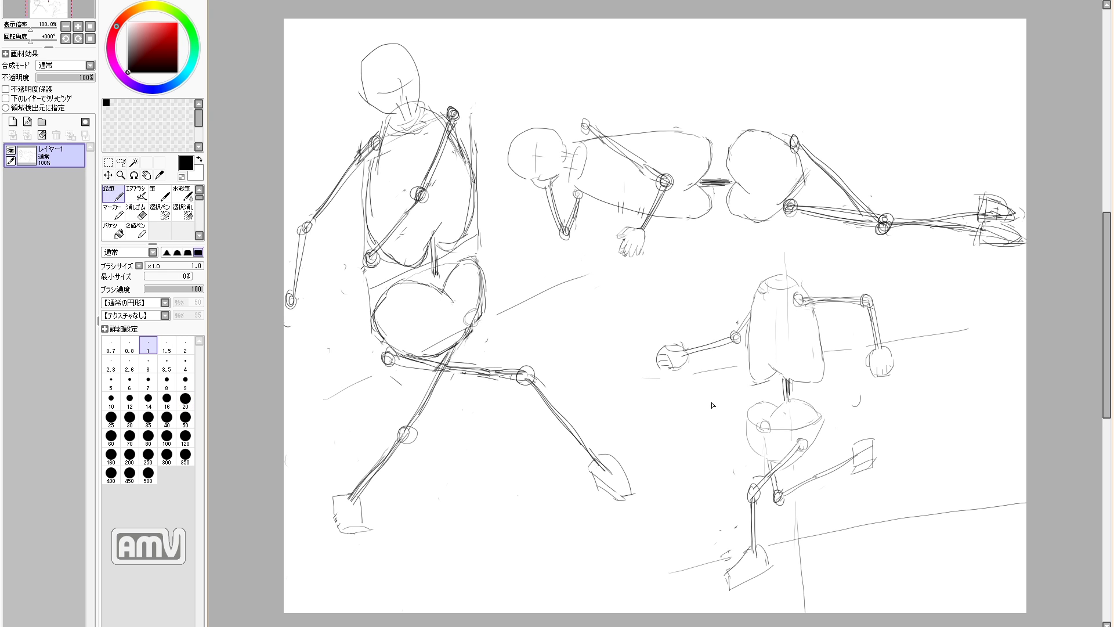
Draw the third figure's neck and oval head with crossed facial guidelines and an ear
drag(776, 268, 777, 281)
mouse_move(795, 230)
mouse_down()
mouse_move(775, 269)
mouse_move(795, 271)
mouse_move(765, 268)
mouse_up()
mouse_move(756, 254)
mouse_down()
mouse_move(803, 250)
mouse_move(790, 245)
mouse_up()
key(e)
key(n)
mouse_move(772, 239)
mouse_down()
mouse_move(773, 259)
mouse_move(803, 245)
mouse_move(801, 255)
mouse_up()
key(e)
key(n)
key(e)
key(n)
drag(802, 237, 802, 258)
key(e)
key(n)
key(e)
key(n)
Save the mannequin page as the SAI file 3213 and switch to a new blank canvas
click(12, 2)
click(43, 47)
text(練習)
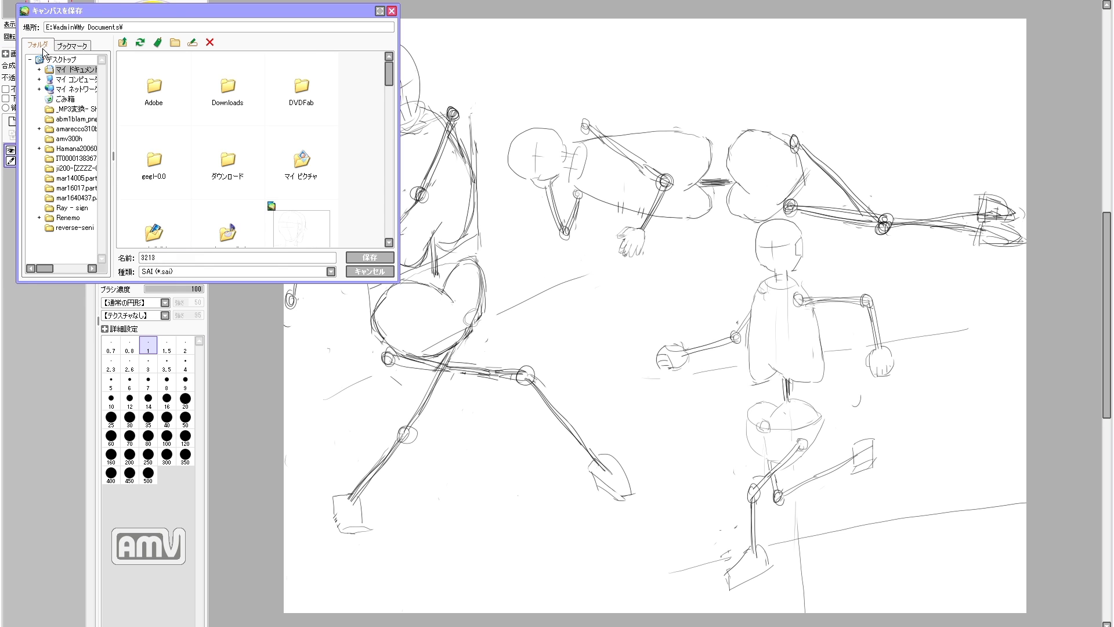
key(Return)
key(d)
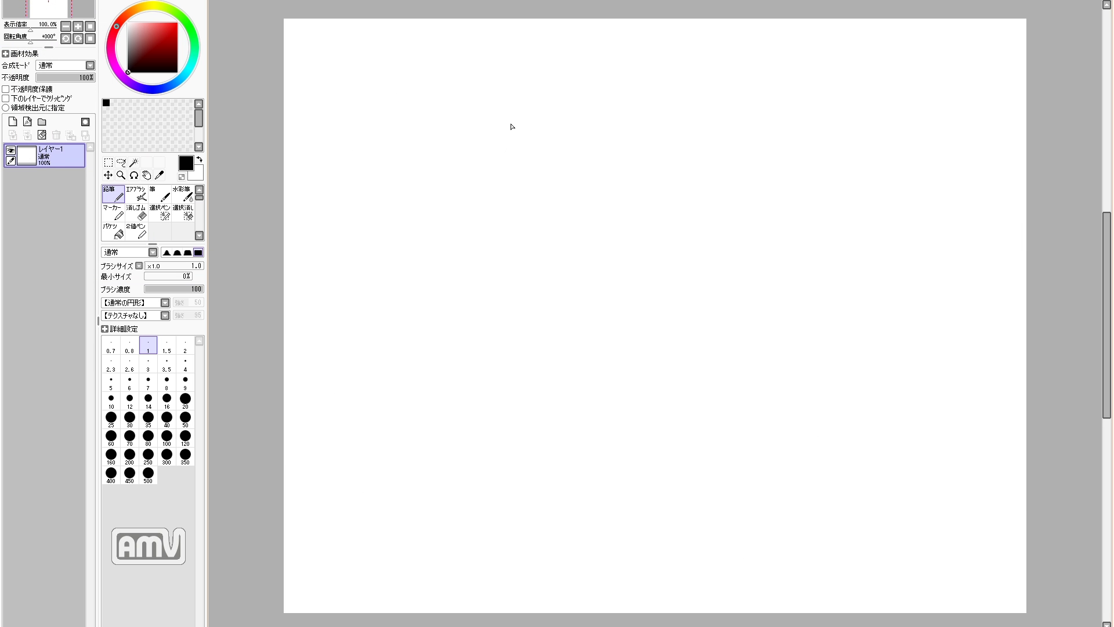
Sketch a long curved action line with a tapered ribcage outline around its upper part
mouse_move(516, 124)
mouse_down()
mouse_move(468, 252)
mouse_move(457, 396)
mouse_up()
key(e)
drag(491, 131, 457, 205)
mouse_move(476, 137)
mouse_down()
mouse_move(458, 246)
mouse_move(508, 255)
mouse_up()
drag(521, 136, 534, 248)
drag(536, 250, 513, 254)
mouse_move(512, 125)
mouse_down()
mouse_move(474, 143)
mouse_move(512, 121)
mouse_up()
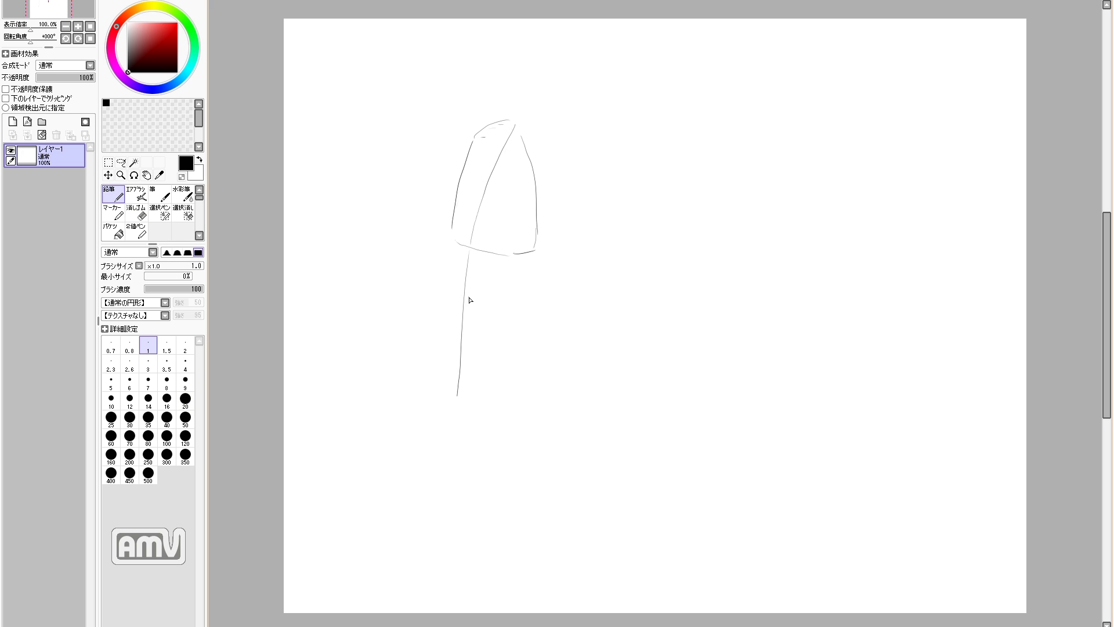
Try a tilted pelvis beneath the ribcage with one leg slanting down and outward
mouse_move(510, 275)
mouse_down()
mouse_move(518, 298)
mouse_move(474, 343)
mouse_up()
drag(460, 304, 469, 339)
drag(459, 271, 463, 321)
drag(481, 249, 479, 266)
drag(472, 324, 426, 435)
drag(428, 429, 397, 531)
key(e)
drag(403, 518, 463, 354)
key(n)
Redraw the ribcage's upper side edge and replace the rough pelvis with a rounded, notched pelvis beneath it
key(e)
drag(496, 123, 513, 126)
key(n)
drag(513, 121, 528, 156)
key(e)
mouse_move(460, 272)
mouse_down()
mouse_move(487, 279)
mouse_move(476, 358)
mouse_up()
key(n)
drag(494, 276, 520, 292)
mouse_move(513, 278)
mouse_down()
mouse_move(539, 302)
mouse_move(513, 353)
mouse_up()
key(e)
key(n)
drag(466, 353, 514, 352)
Add a curved centre line through the ribcage and a long curved guide from the pelvis to the canvas edge
key(e)
key(n)
drag(519, 101, 498, 228)
drag(490, 369, 467, 612)
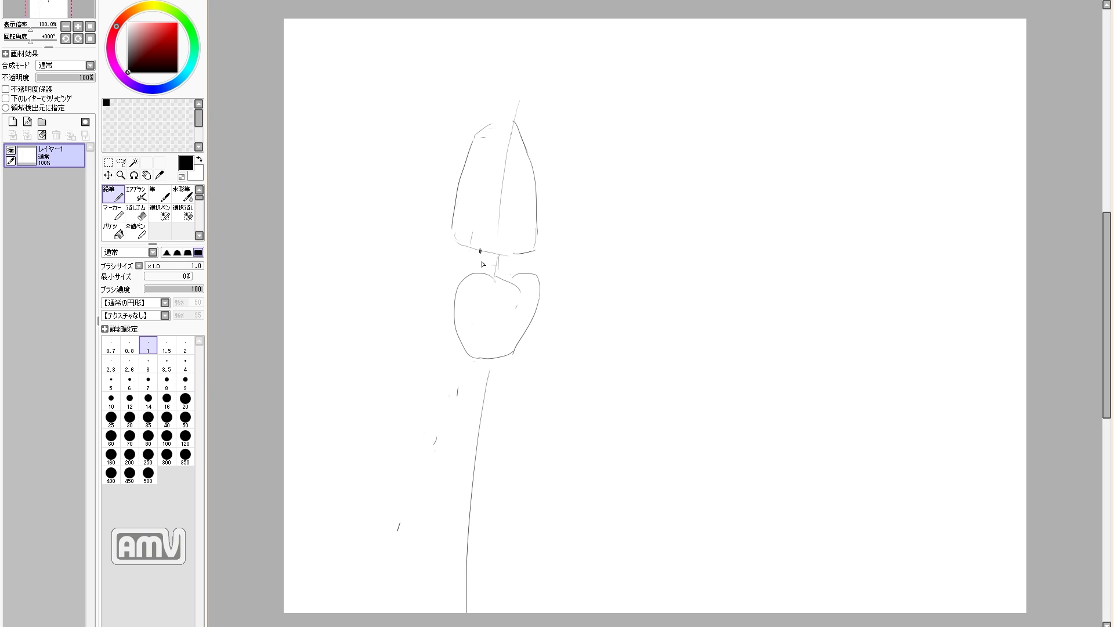
Round off the base of the ribcage and connect it to the pelvis with a short, dark spine
mouse_move(464, 246)
mouse_down()
mouse_move(520, 261)
mouse_move(469, 245)
mouse_up()
key(e)
key(n)
key(e)
mouse_move(535, 208)
mouse_down()
mouse_move(519, 262)
mouse_move(529, 251)
mouse_move(498, 260)
mouse_move(506, 284)
mouse_up()
key(n)
key(e)
key(n)
Draw both legs from round hip joints through knee joints down to the feet, replacing the long guide below the pelvis
drag(473, 342, 470, 455)
key(e)
key(n)
key(e)
key(n)
mouse_move(489, 372)
mouse_down()
mouse_move(464, 615)
mouse_move(455, 482)
mouse_up()
drag(455, 483, 446, 596)
mouse_move(508, 350)
mouse_down()
mouse_move(519, 343)
mouse_move(516, 467)
mouse_up()
mouse_move(516, 469)
mouse_down()
mouse_move(524, 546)
mouse_move(537, 554)
mouse_up()
key(e)
mouse_move(444, 573)
mouse_down()
mouse_move(447, 606)
mouse_move(458, 601)
mouse_up()
key(n)
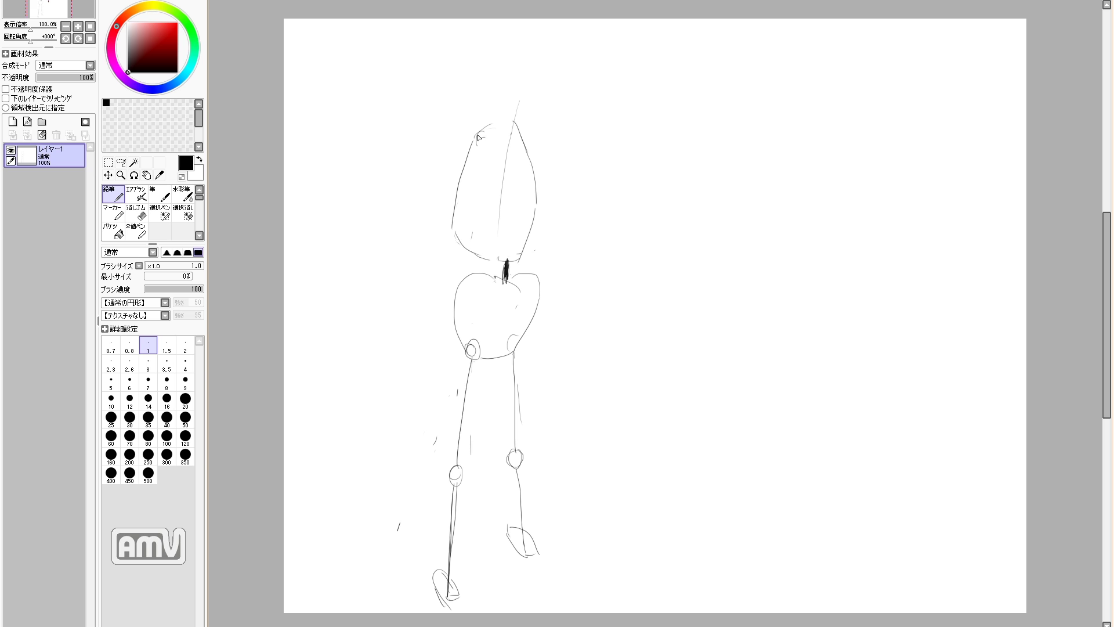
Draw a rounded head above the ribcage and a small round shoulder joint at the ribcage's upper corner
mouse_move(513, 119)
mouse_down()
mouse_move(484, 74)
mouse_move(497, 120)
mouse_up()
key(e)
key(n)
key(e)
key(n)
key(e)
key(n)
mouse_move(490, 77)
mouse_down()
mouse_move(485, 113)
mouse_move(511, 117)
mouse_move(477, 136)
mouse_up()
key(e)
key(n)
Redraw the ribcage-centre-line side's leg slightly farther out, with a straight thigh, round knee joint, shin and angled foot
key(e)
drag(513, 338, 515, 444)
key(n)
mouse_move(520, 347)
mouse_down()
mouse_move(521, 464)
mouse_move(518, 446)
mouse_up()
key(ctrl+z)
key(e)
drag(512, 529, 529, 555)
key(n)
key(e)
mouse_move(519, 445)
mouse_down()
mouse_move(526, 548)
mouse_move(539, 564)
mouse_up()
key(n)
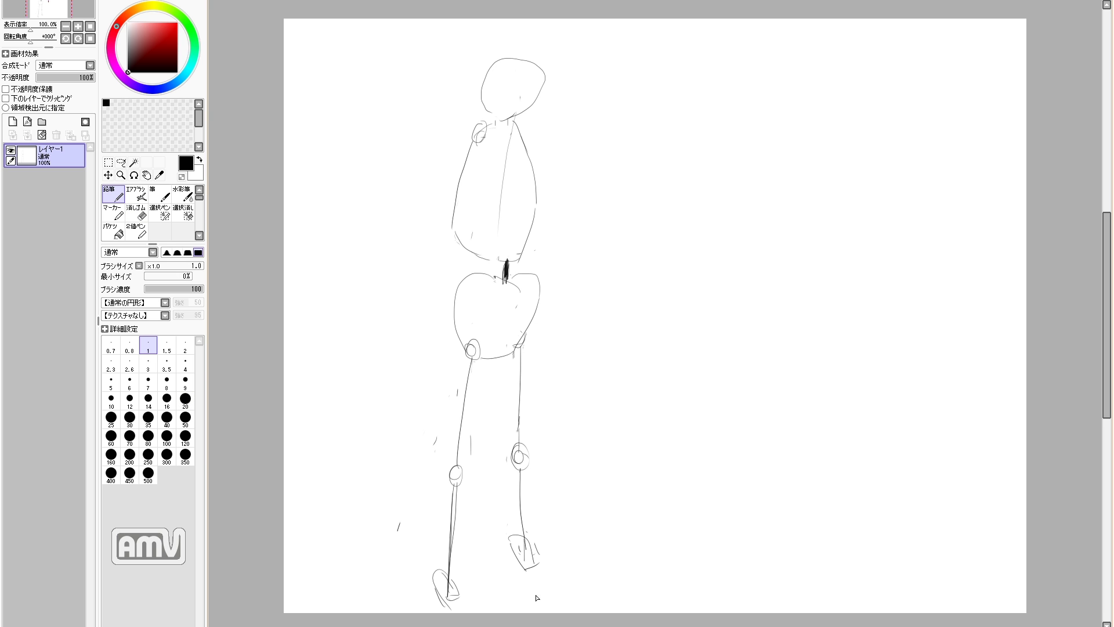
Sketch an arm reaching outward and down from the round shoulder joint, with an upper arm, forearm and rough hand
drag(480, 133, 424, 174)
drag(422, 177, 395, 231)
key(e)
key(n)
drag(381, 218, 380, 231)
key(e)
key(n)
mouse_move(377, 218)
mouse_down()
mouse_move(373, 231)
mouse_move(382, 217)
mouse_up()
mouse_move(381, 217)
mouse_down()
mouse_move(380, 227)
mouse_move(396, 215)
mouse_move(379, 248)
mouse_move(422, 179)
mouse_up()
Rework the arm with a round elbow joint, a shorter forearm and a small hand with finger lines
key(e)
key(n)
key(e)
key(n)
key(e)
key(n)
key(e)
key(n)
drag(419, 180, 377, 238)
key(e)
key(n)
drag(400, 198, 388, 225)
Draw the opposite arm stretched outward from the base of the neck, with a round elbow joint
drag(522, 120, 615, 152)
key(e)
key(n)
key(e)
key(n)
key(e)
key(n)
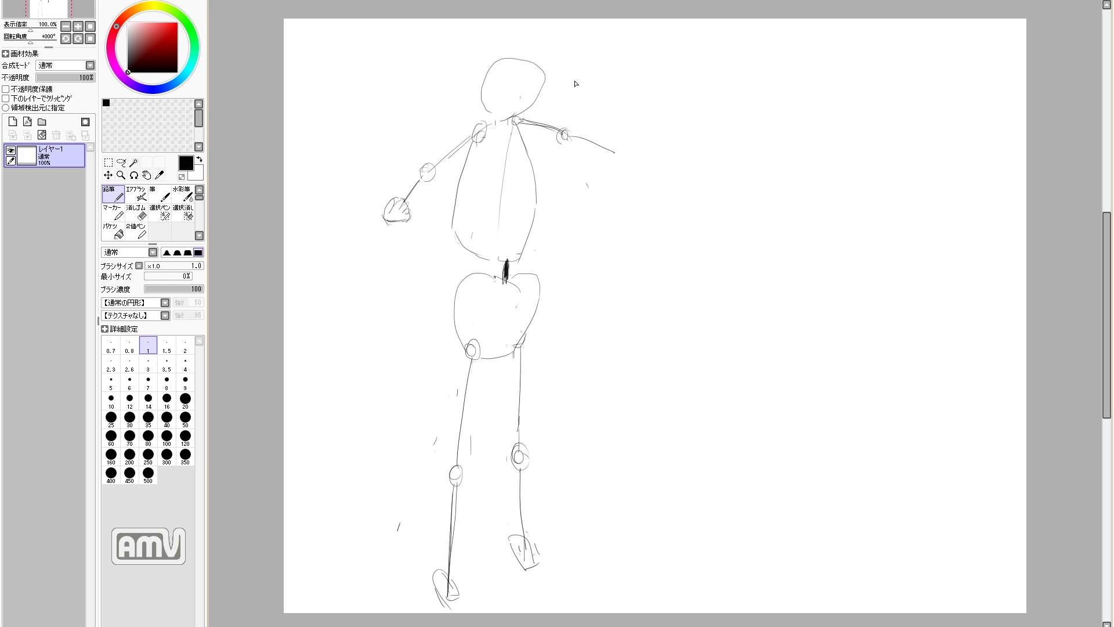
Retrace the round shoulder joint and end the outstretched arm with a round hand
drag(486, 128, 479, 126)
mouse_move(571, 137)
mouse_down()
mouse_move(629, 168)
mouse_move(606, 135)
mouse_up()
key(e)
drag(616, 152, 606, 146)
key(n)
Replace the straight thigh below the outstretched arm with one angled outward to a new knee joint
key(e)
drag(521, 355, 519, 409)
key(n)
drag(521, 346, 544, 431)
key(e)
key(n)
Erase the old foot and draw a double-lined shin and a long rounded foot below the new knee
key(e)
drag(511, 519, 533, 557)
key(n)
drag(546, 445, 569, 551)
drag(542, 451, 560, 545)
drag(543, 524, 559, 557)
drag(554, 507, 578, 552)
drag(558, 560, 579, 558)
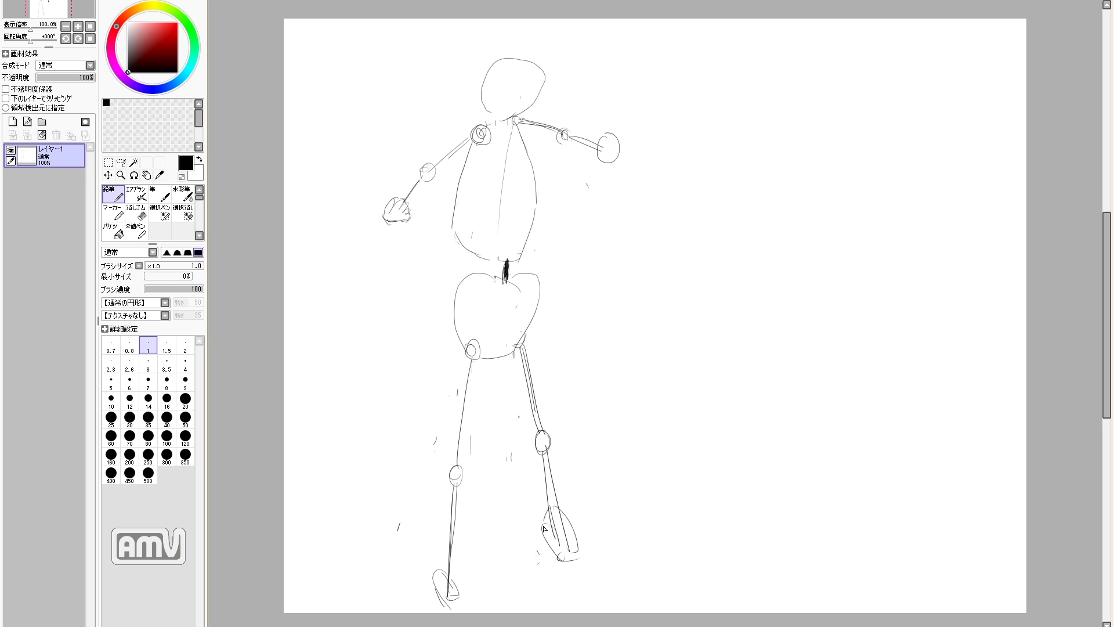
Enlarge the other foot's outline and add second lines to the upper arm and forearm above it
drag(434, 595, 462, 607)
drag(473, 138, 430, 169)
drag(416, 178, 405, 202)
Erase the outstretched arm and redraw it bending downward at a round elbow joint
key(e)
drag(527, 122, 561, 131)
key(n)
key(e)
mouse_move(520, 123)
mouse_down()
mouse_move(582, 143)
mouse_move(596, 164)
mouse_up()
key(n)
Erase part of the opposite upper arm and add a short curved face guide line inside the head
key(e)
drag(439, 166, 462, 149)
key(n)
mouse_move(497, 67)
mouse_down()
mouse_move(486, 89)
mouse_move(521, 94)
mouse_move(505, 83)
mouse_up()
key(e)
key(n)
Replace the short outward arm with one hanging beside the ribcage, with an elbow joint, forearm and fingered hand
key(e)
drag(438, 160, 394, 214)
key(n)
drag(483, 138, 450, 203)
drag(475, 157, 444, 210)
mouse_move(452, 204)
mouse_down()
mouse_move(411, 283)
mouse_move(431, 271)
mouse_up()
mouse_move(433, 273)
mouse_down()
mouse_move(419, 307)
mouse_move(432, 302)
mouse_move(432, 277)
mouse_move(423, 288)
mouse_up()
key(e)
key(n)
key(e)
key(n)
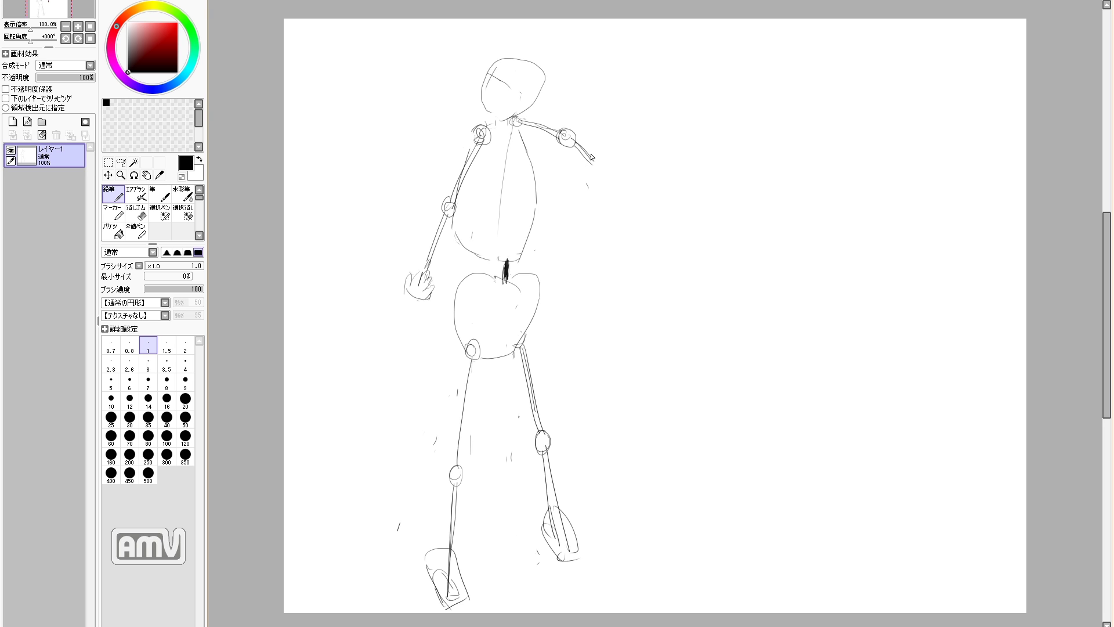
Add a fingered hand to the bent raised arm and redraw its elbow joint
mouse_move(586, 161)
mouse_down()
mouse_move(601, 159)
mouse_move(583, 177)
mouse_up()
key(e)
key(n)
key(e)
key(n)
key(e)
key(n)
key(e)
key(n)
drag(566, 134, 570, 143)
Erase the hip joint and nearby pelvis edge above the outward-angled leg, and try a new thigh line
key(e)
mouse_move(524, 335)
mouse_down()
mouse_move(508, 352)
mouse_move(457, 326)
mouse_move(507, 353)
mouse_up()
key(n)
mouse_move(536, 314)
mouse_down()
mouse_move(509, 356)
mouse_move(527, 328)
mouse_move(531, 388)
mouse_up()
key(ctrl+z)
key(e)
key(n)
Redraw the hip joint higher inside the pelvis and add new contour lines to both thighs
drag(524, 329, 507, 352)
key(e)
key(n)
mouse_move(522, 328)
mouse_down()
mouse_move(521, 338)
mouse_move(520, 326)
mouse_up()
drag(522, 331, 537, 407)
drag(467, 358, 459, 447)
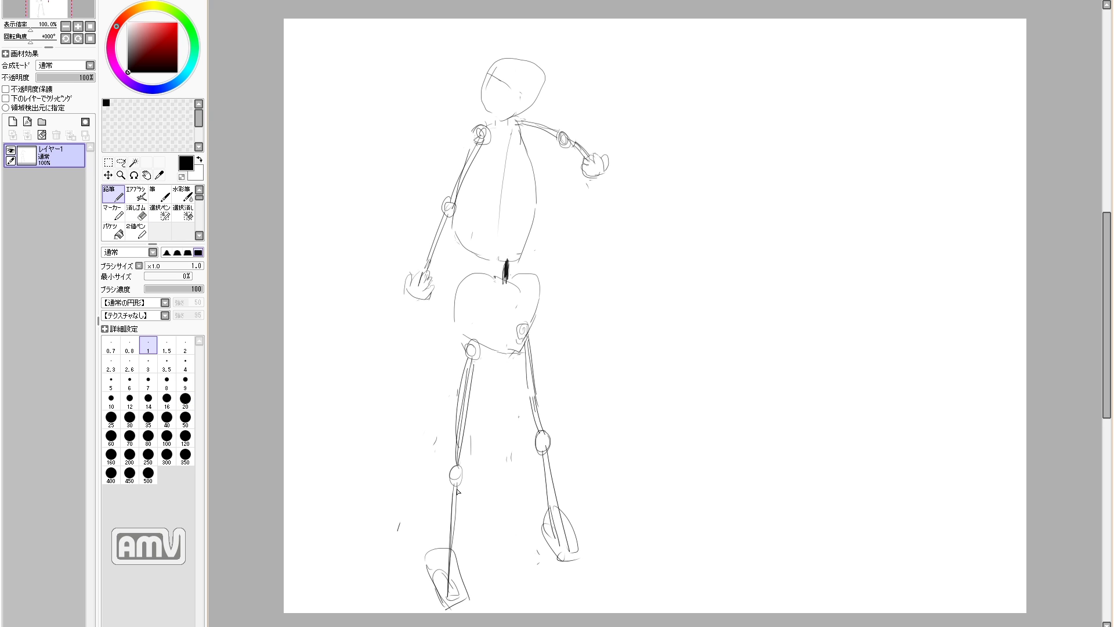
Erase the bent raised arm and redraw it stretched straight out to the side, with a round elbow joint
key(e)
mouse_move(521, 122)
mouse_down()
mouse_move(567, 139)
mouse_move(552, 120)
mouse_move(547, 130)
mouse_up()
key(n)
key(ctrl+z)
key(ctrl+z)
mouse_move(549, 129)
mouse_down()
mouse_move(595, 119)
mouse_move(620, 129)
mouse_move(614, 105)
mouse_move(621, 119)
mouse_move(572, 174)
mouse_up()
key(e)
key(n)
Reshape the head by erasing part of its outline and adding an inner contour line between face and skull
key(e)
mouse_move(529, 63)
mouse_down()
mouse_move(513, 119)
mouse_move(519, 87)
mouse_move(515, 106)
mouse_up()
key(n)
key(e)
key(n)
key(ctrl+z)
key(e)
Finish the outstretched arm with a hand showing separate fingers
key(n)
key(e)
key(n)
key(e)
drag(619, 108, 625, 121)
key(n)
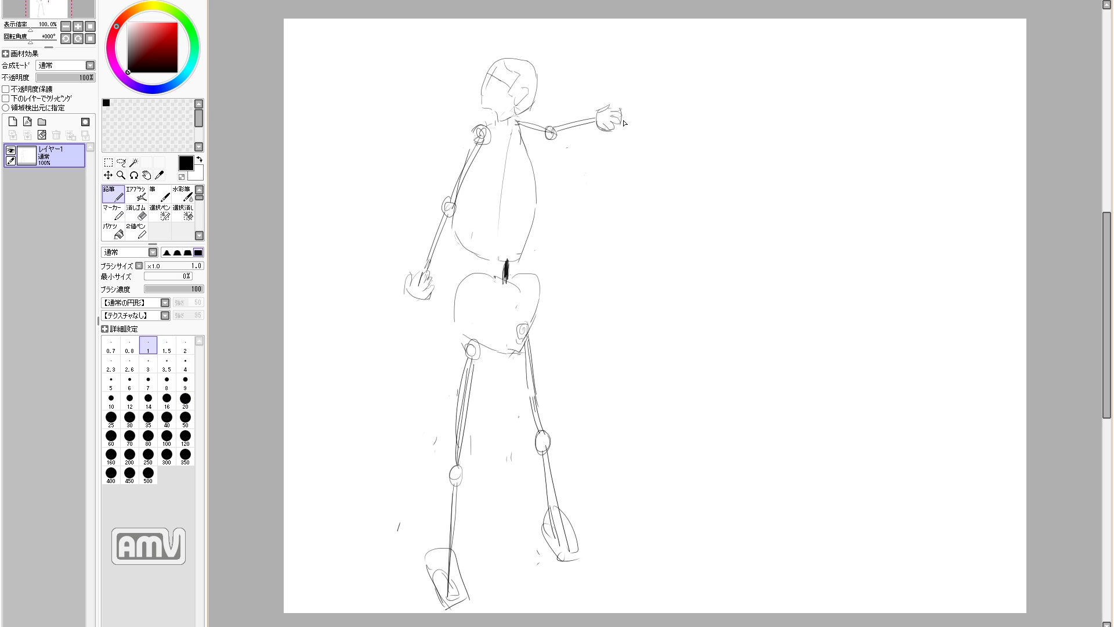
Refine the fingers of the outstretched hand and redraw the lowered hand with separate, spread fingers
key(e)
key(n)
key(e)
key(n)
drag(405, 289, 431, 298)
key(e)
key(n)
mouse_move(412, 284)
mouse_down()
mouse_move(432, 271)
mouse_move(424, 295)
mouse_move(410, 293)
mouse_move(426, 296)
mouse_move(401, 276)
mouse_up()
key(e)
key(n)
key(e)
key(n)
key(e)
key(n)
key(e)
key(n)
key(n)
Erase the lowered arm and redraw it with the elbow joint closer to the torso and the forearm angled out to the hand
key(e)
key(n)
drag(476, 142, 456, 199)
mouse_move(478, 143)
mouse_down()
mouse_move(452, 214)
mouse_move(471, 192)
mouse_up()
drag(464, 199, 467, 203)
key(e)
key(n)
key(e)
key(n)
drag(448, 216, 431, 262)
mouse_move(466, 215)
mouse_down()
mouse_move(428, 267)
mouse_move(434, 256)
mouse_up()
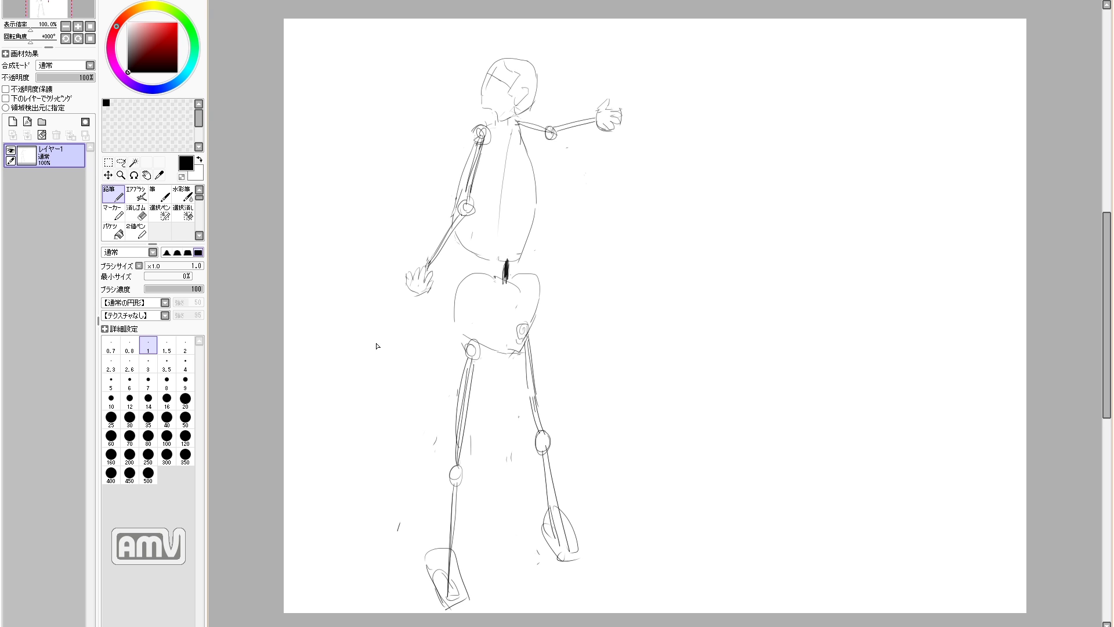
Rework the hip joint inside the standing figure's pelvis, where the straighter thigh attaches
mouse_move(500, 352)
mouse_down()
mouse_move(513, 359)
mouse_move(518, 341)
mouse_up()
key(e)
key(n)
drag(531, 320, 520, 337)
Sketch the tapered torso, short spine and rounded pelvis of a second figure beside the standing one
mouse_move(730, 174)
mouse_down()
mouse_move(692, 258)
mouse_move(734, 319)
mouse_up()
key(ctrl+z)
drag(753, 168, 729, 199)
mouse_move(766, 171)
mouse_down()
mouse_move(783, 291)
mouse_move(761, 313)
mouse_move(729, 413)
mouse_up()
mouse_move(760, 340)
mouse_down()
mouse_move(745, 425)
mouse_move(749, 417)
mouse_up()
drag(751, 320, 750, 341)
drag(753, 318, 752, 340)
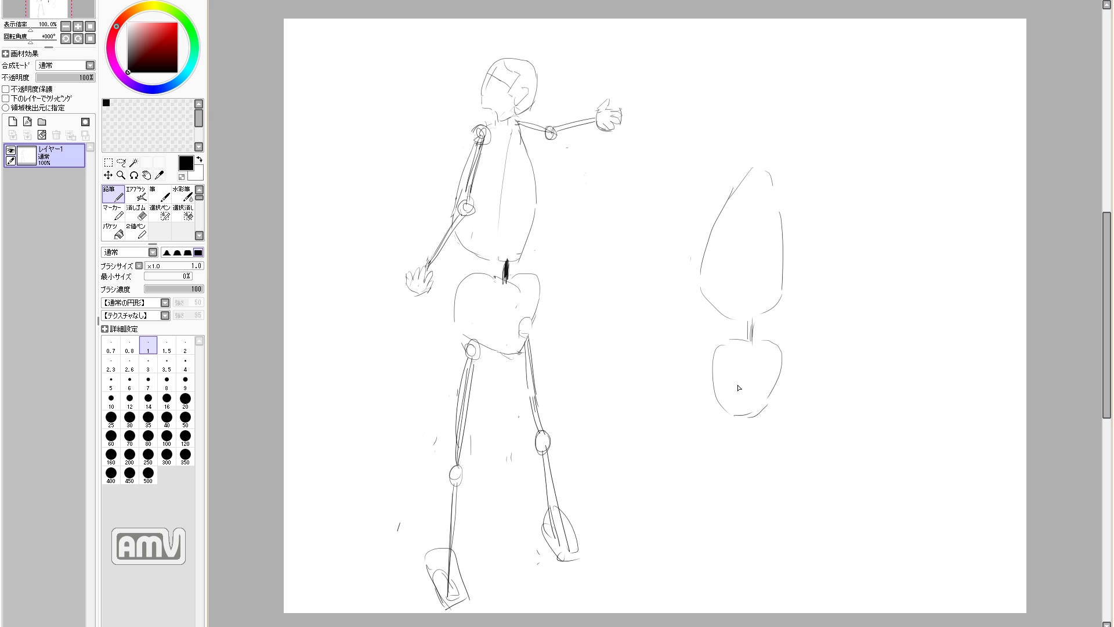
Draw the second figure's front leg bent forward, with hip and knee joints, a vertical shin and the start of a foot
drag(748, 399, 673, 375)
mouse_move(732, 395)
mouse_down()
mouse_move(659, 382)
mouse_move(653, 492)
mouse_up()
key(e)
key(e)
drag(676, 374, 660, 371)
drag(655, 373, 653, 415)
mouse_move(656, 374)
mouse_down()
mouse_move(649, 465)
mouse_move(655, 432)
mouse_up()
drag(638, 434, 676, 420)
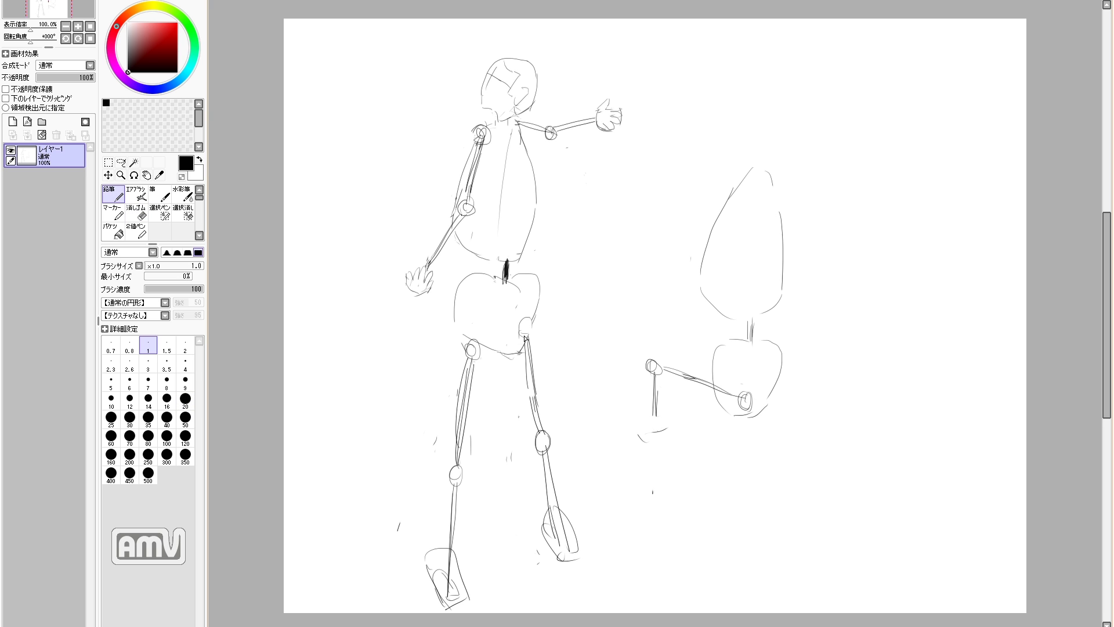
Add the kneeling leg's thigh and knee joint below the pelvis, and complete the front leg's shin and foot
mouse_move(722, 392)
mouse_down()
mouse_move(684, 455)
mouse_move(703, 421)
mouse_move(687, 440)
mouse_up()
drag(719, 391, 740, 400)
drag(655, 370, 650, 458)
mouse_move(668, 435)
mouse_down()
mouse_move(656, 462)
mouse_move(608, 458)
mouse_move(732, 427)
mouse_move(699, 436)
mouse_up()
key(e)
key(n)
key(e)
key(n)
key(e)
drag(772, 396, 767, 404)
key(n)
mouse_move(768, 404)
mouse_down()
mouse_move(784, 399)
mouse_move(788, 429)
mouse_up()
mouse_move(769, 408)
mouse_down()
mouse_move(769, 428)
mouse_move(792, 429)
mouse_up()
key(ctrl+z)
key(ctrl+z)
key(ctrl+z)
Draw the kneeling leg's shin reaching back behind the pelvis and add its upright foot
mouse_move(712, 386)
mouse_down()
mouse_move(740, 402)
mouse_move(716, 444)
mouse_move(721, 389)
mouse_move(719, 442)
mouse_move(704, 443)
mouse_move(782, 410)
mouse_up()
drag(768, 424, 810, 398)
mouse_move(785, 409)
mouse_down()
mouse_move(760, 419)
mouse_move(784, 412)
mouse_move(784, 447)
mouse_move(766, 417)
mouse_move(761, 443)
mouse_up()
drag(753, 448, 785, 446)
drag(809, 398, 766, 435)
mouse_move(750, 440)
mouse_down()
mouse_move(788, 442)
mouse_move(788, 405)
mouse_up()
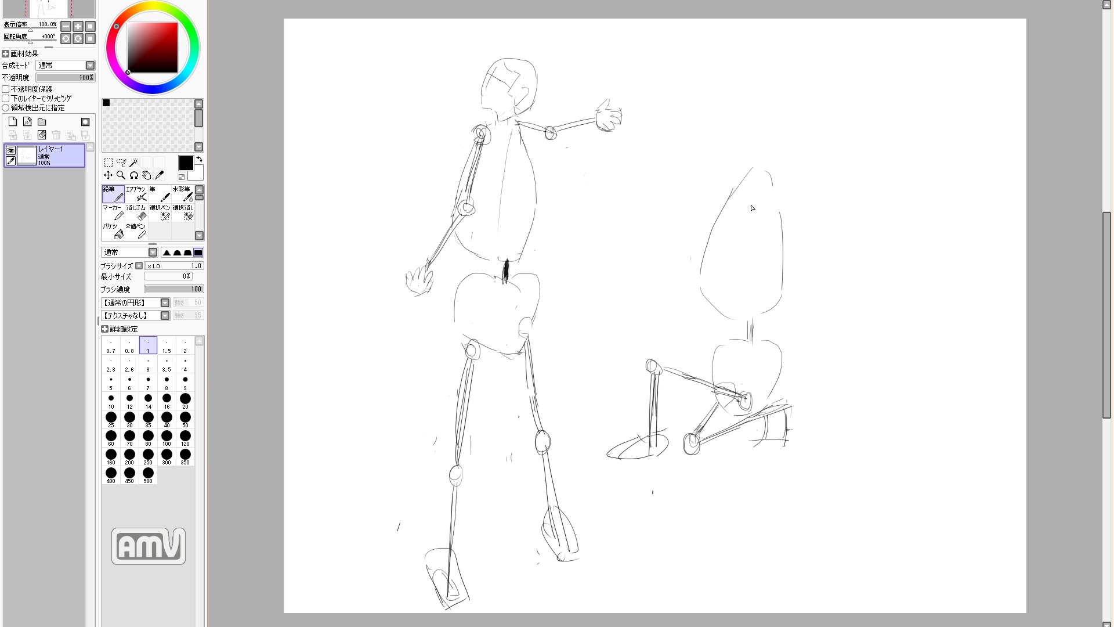
Erase the kneeling figure's torso outline and redraw it with its top shifted forward and a slanted back
drag(716, 166, 700, 288)
key(e)
key(n)
mouse_move(722, 175)
mouse_down()
mouse_move(740, 179)
mouse_move(792, 260)
mouse_up()
key(e)
key(n)
mouse_move(781, 197)
mouse_down()
mouse_move(733, 189)
mouse_move(790, 258)
mouse_move(783, 302)
mouse_up()
key(e)
key(n)
Erase the front foot and redraw it lower, as a flat pointed shape under a longer shin
key(e)
key(n)
mouse_move(618, 452)
mouse_down()
mouse_move(666, 441)
mouse_move(652, 464)
mouse_up()
mouse_move(621, 480)
mouse_down()
mouse_move(672, 450)
mouse_move(666, 469)
mouse_up()
key(e)
key(n)
Erase the kneeling leg and redraw it with a lower knee joint, a steeper thigh and the foot behind
key(e)
mouse_move(709, 419)
mouse_down()
mouse_move(676, 461)
mouse_move(748, 422)
mouse_move(704, 466)
mouse_up()
key(n)
key(e)
key(n)
key(e)
mouse_move(786, 406)
mouse_down()
mouse_move(765, 423)
mouse_move(778, 442)
mouse_up()
key(n)
mouse_move(708, 462)
mouse_down()
mouse_move(788, 435)
mouse_move(795, 414)
mouse_up()
drag(757, 463, 793, 458)
drag(795, 416, 709, 459)
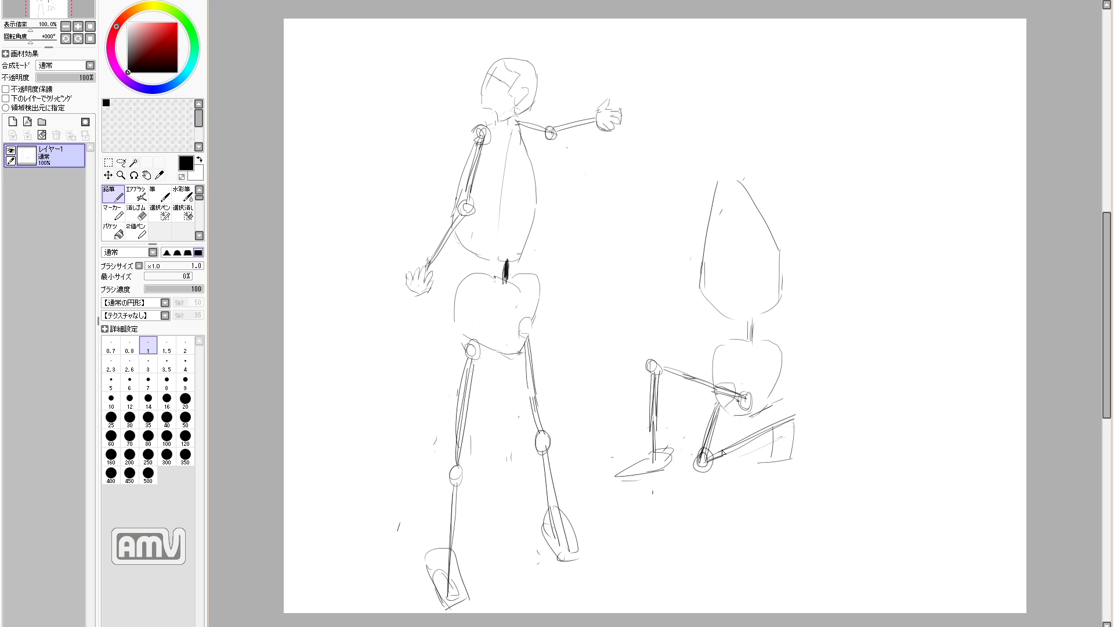
Draw the kneeling figure's forward arm stretched out from the shoulder, with a round elbow joint and a round hand
mouse_move(733, 184)
mouse_down()
mouse_move(654, 223)
mouse_move(662, 235)
mouse_move(711, 206)
mouse_up()
key(e)
key(n)
mouse_move(735, 192)
mouse_down()
mouse_move(658, 229)
mouse_move(688, 222)
mouse_move(655, 221)
mouse_up()
mouse_move(650, 228)
mouse_down()
mouse_move(588, 245)
mouse_move(582, 232)
mouse_up()
key(e)
key(n)
drag(662, 220, 664, 223)
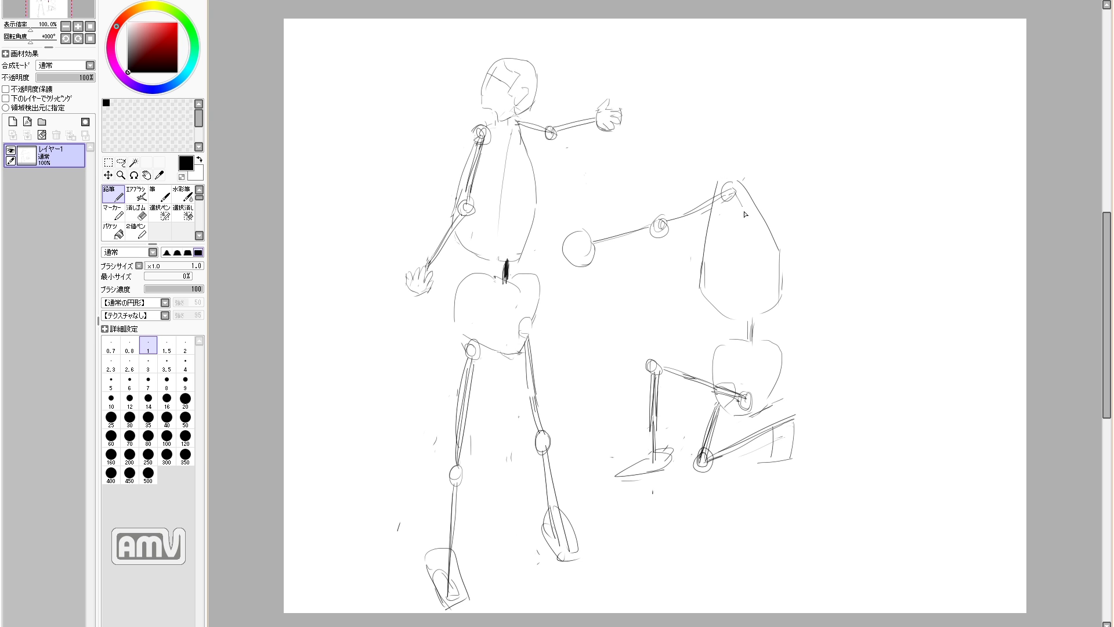
Sketch the second arm with a short upper arm and a forearm reaching toward the other arm's elbow
drag(732, 196, 747, 224)
key(e)
key(n)
drag(738, 221, 652, 203)
mouse_move(650, 200)
mouse_down()
mouse_move(681, 211)
mouse_move(684, 225)
mouse_move(672, 226)
mouse_move(720, 194)
mouse_up()
key(e)
key(n)
key(e)
key(n)
Redraw the second arm with its elbow at the torso's back edge and a round hand in front, and reshape the extended hand
key(e)
mouse_move(686, 231)
mouse_down()
mouse_move(730, 220)
mouse_move(673, 228)
mouse_move(740, 219)
mouse_move(737, 203)
mouse_move(779, 215)
mouse_up()
key(n)
key(e)
key(n)
key(e)
key(n)
mouse_move(735, 197)
mouse_down()
mouse_move(775, 217)
mouse_move(779, 231)
mouse_move(780, 211)
mouse_up()
drag(730, 217, 783, 221)
drag(730, 222, 782, 220)
key(e)
key(n)
mouse_move(566, 235)
mouse_down()
mouse_move(572, 264)
mouse_move(595, 260)
mouse_up()
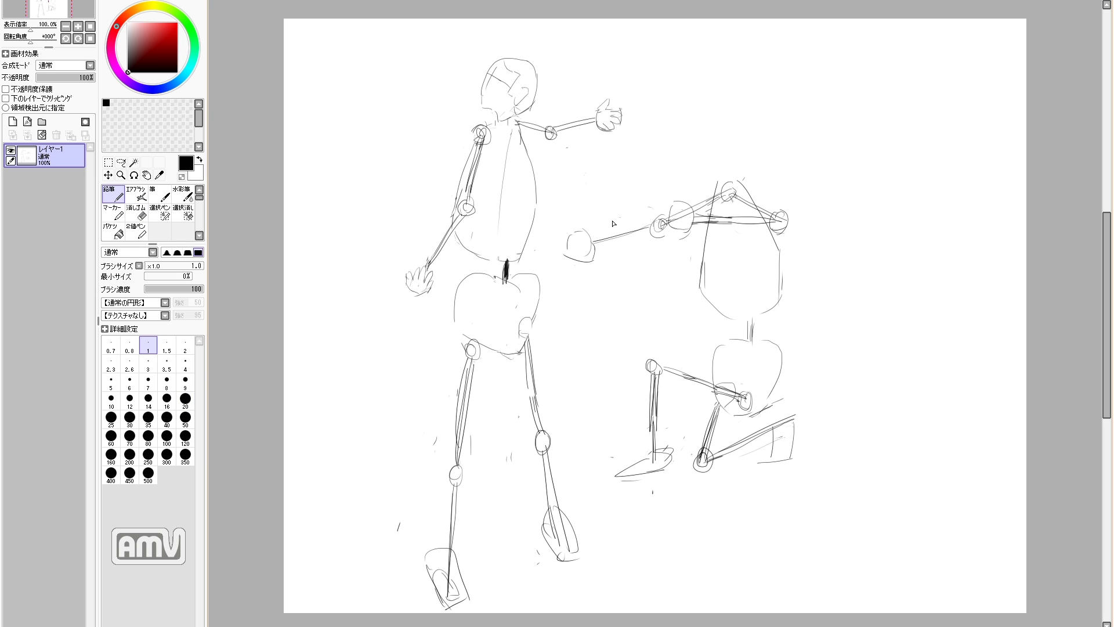
Select the whole kneeling figure, move it away from the standing figure and slightly down, and clear the selection
key(m)
drag(548, 169, 818, 484)
drag(754, 348, 897, 380)
key(ctrl+d)
key(n)
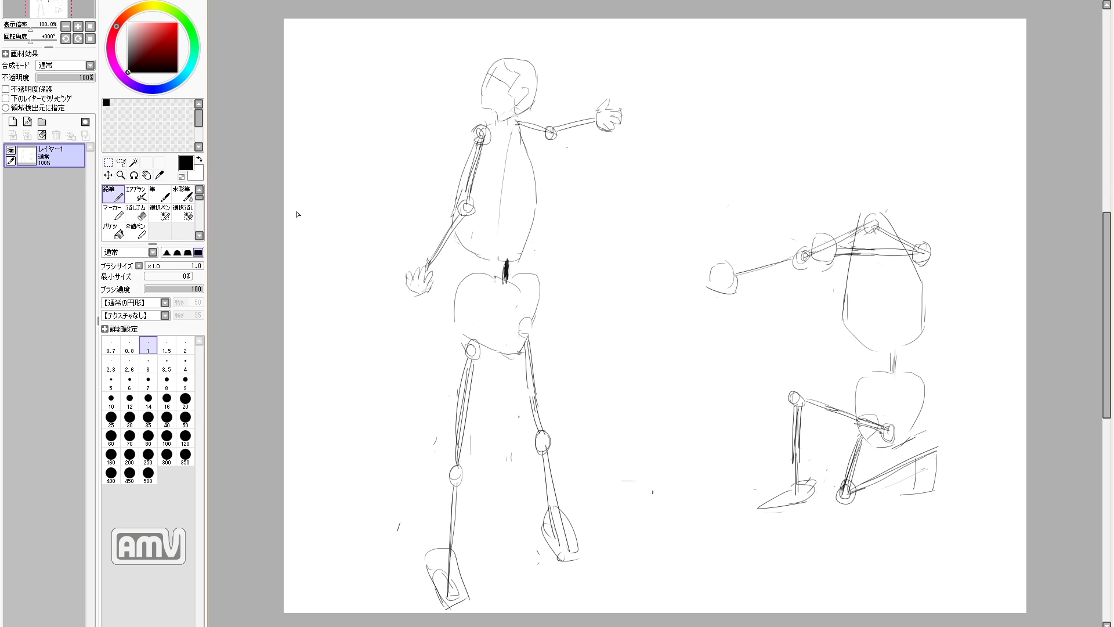
Erase the kneeling figure's extended forearm and hand and redraw them level, ending in a round hand
key(e)
drag(727, 264, 732, 290)
key(n)
mouse_move(705, 252)
mouse_down()
mouse_move(716, 279)
mouse_move(792, 259)
mouse_up()
key(e)
key(n)
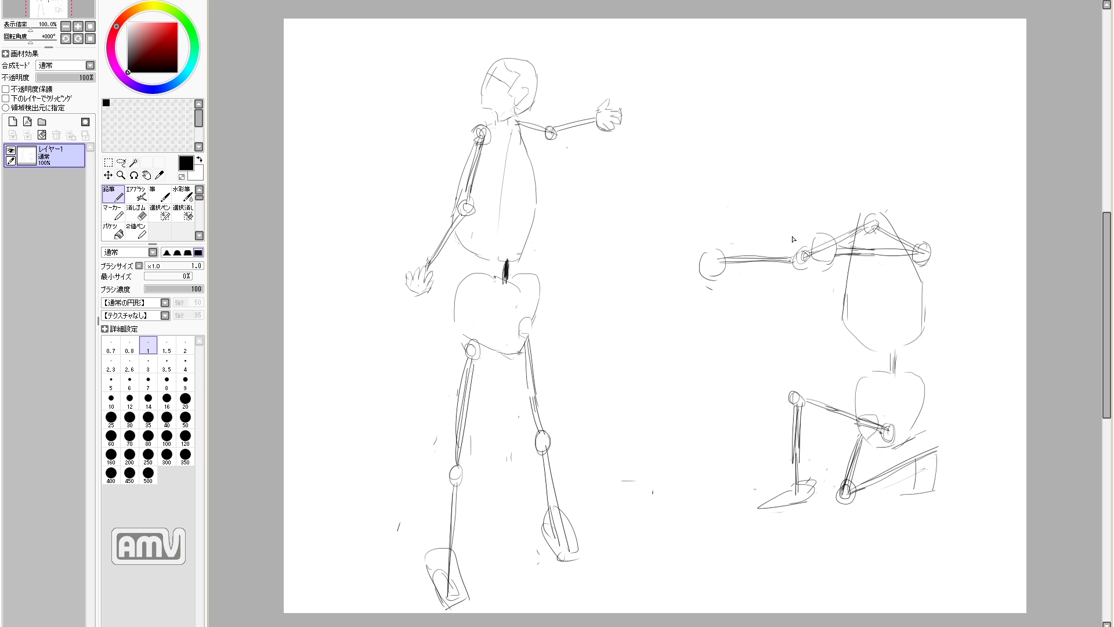
Outline a long gun with a narrow barrel and a wider body along the kneeling figure's extended arm
drag(589, 246, 704, 238)
drag(591, 248, 700, 248)
mouse_move(701, 238)
mouse_down()
mouse_move(701, 254)
mouse_move(784, 234)
mouse_up()
drag(702, 253, 796, 246)
key(e)
key(n)
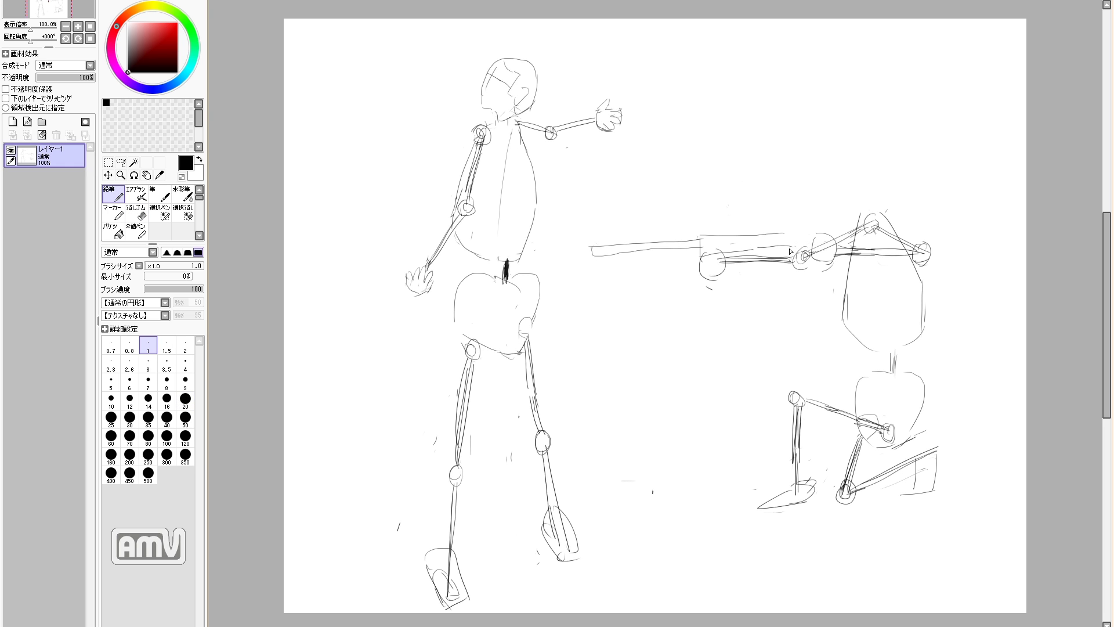
Add the gun's grip and stock toward the shoulder and a raised rectangular scope above its body
drag(789, 247, 811, 264)
drag(791, 233, 819, 234)
drag(840, 258, 863, 278)
key(e)
drag(852, 237, 828, 246)
key(n)
drag(759, 232, 758, 226)
mouse_move(718, 214)
mouse_down()
mouse_move(780, 217)
mouse_move(717, 230)
mouse_up()
Sketch the kneeling figure's round head above the shoulder, with a face guideline and a short neck behind the gun
mouse_move(855, 215)
mouse_down()
mouse_move(894, 205)
mouse_move(892, 216)
mouse_up()
mouse_move(839, 184)
mouse_down()
mouse_move(894, 176)
mouse_move(837, 187)
mouse_move(890, 207)
mouse_up()
key(ctrl+z)
key(e)
key(n)
key(e)
key(n)
key(e)
key(n)
key(e)
key(n)
key(e)
key(n)
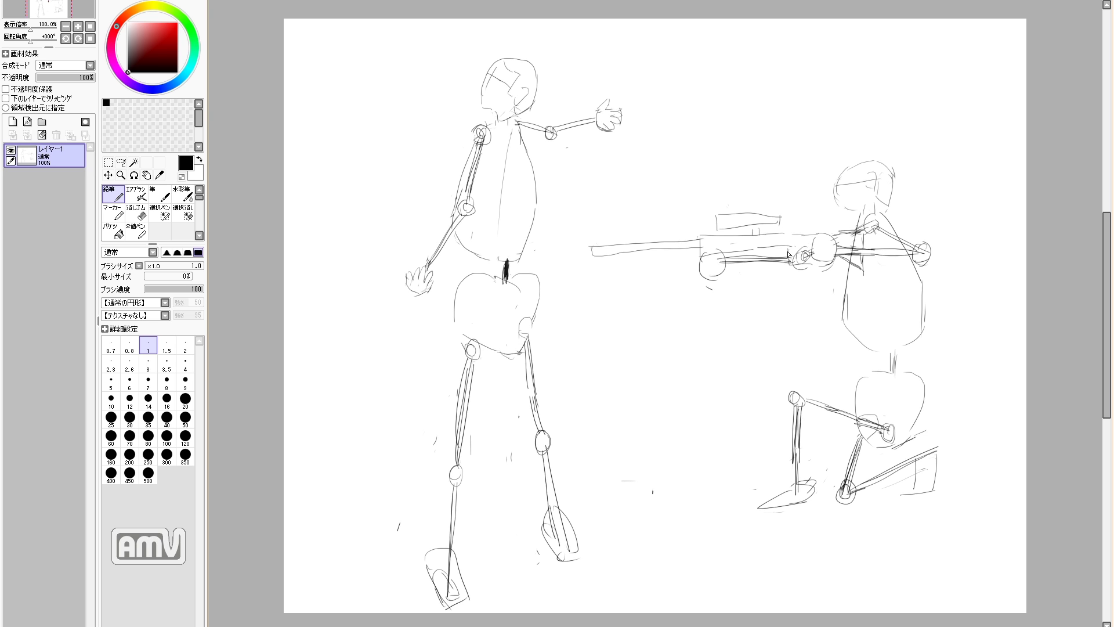
Erase the kneeling figure's front leg and redraw it with a level thigh, a lower knee, a shorter shin and a pointed foot
key(e)
drag(796, 397, 844, 413)
drag(797, 415, 813, 490)
drag(796, 447, 766, 505)
key(n)
key(e)
mouse_move(865, 421)
mouse_down()
mouse_move(872, 427)
mouse_move(810, 427)
mouse_move(769, 500)
mouse_move(788, 491)
mouse_up()
key(n)
key(e)
key(n)
mouse_move(801, 426)
mouse_down()
mouse_move(767, 498)
mouse_move(776, 494)
mouse_up()
key(e)
mouse_move(802, 424)
mouse_down()
mouse_move(783, 477)
mouse_move(752, 510)
mouse_move(808, 499)
mouse_up()
key(n)
key(e)
key(n)
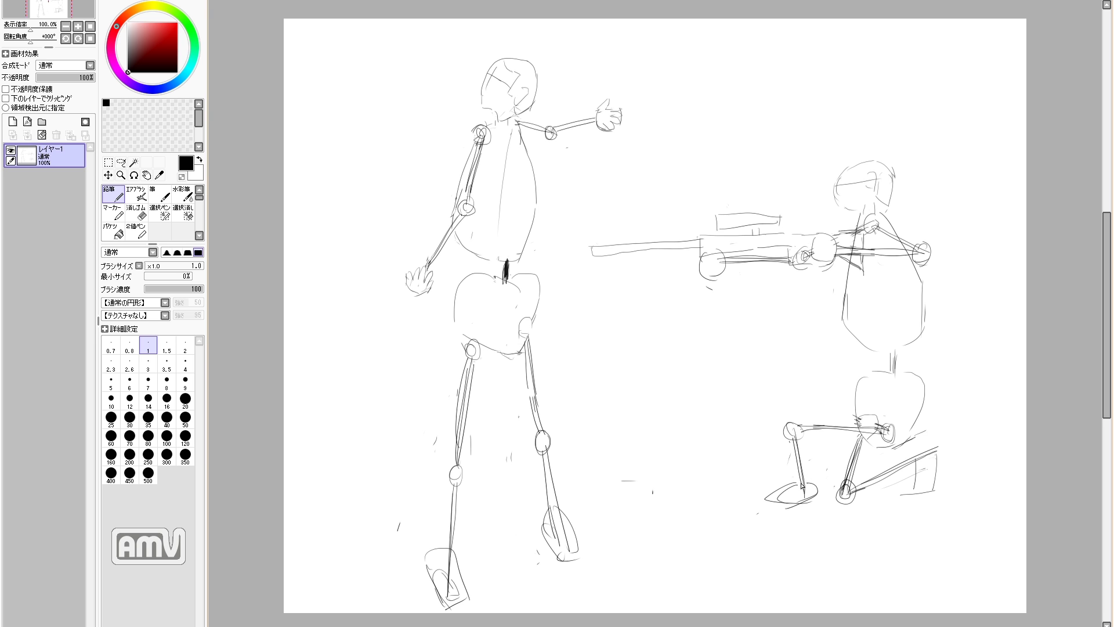
Erase the rear arm's old lines over the torso and redraw its upper arm down to an elbow at the back edge
key(e)
mouse_move(869, 218)
mouse_down()
mouse_move(921, 257)
mouse_move(917, 244)
mouse_move(907, 255)
mouse_up()
key(n)
key(e)
key(n)
key(e)
key(n)
drag(891, 222, 903, 243)
Redraw the supporting arm's upper section from the shoulder joint to the round elbow beneath the gun
mouse_move(872, 225)
mouse_down()
mouse_move(879, 231)
mouse_move(811, 255)
mouse_up()
key(e)
key(n)
key(e)
key(n)
mouse_move(800, 250)
mouse_down()
mouse_move(811, 264)
mouse_move(803, 250)
mouse_up()
drag(871, 227, 807, 257)
drag(872, 226, 813, 254)
Erase the round hand under the front of the gun and redraw it as a smaller hand gripping the gun body
key(e)
mouse_move(734, 262)
mouse_down()
mouse_move(784, 265)
mouse_move(726, 259)
mouse_move(723, 269)
mouse_up()
key(n)
key(e)
key(n)
mouse_move(700, 266)
mouse_down()
mouse_move(739, 264)
mouse_move(720, 260)
mouse_move(729, 256)
mouse_move(719, 246)
mouse_move(723, 265)
mouse_up()
key(e)
key(n)
key(e)
key(n)
key(e)
key(n)
key(e)
key(n)
Redraw the gun body's upper edge and replace the scope with a longer one that narrows toward the eye, undoing the stray strokes
mouse_move(701, 255)
mouse_down()
mouse_move(729, 266)
mouse_move(844, 231)
mouse_up()
key(e)
key(n)
key(e)
mouse_move(777, 220)
mouse_down()
mouse_move(724, 216)
mouse_move(785, 233)
mouse_up()
key(n)
drag(790, 224, 790, 233)
drag(736, 205, 739, 226)
drag(741, 207, 799, 216)
mouse_move(742, 224)
mouse_down()
mouse_move(801, 220)
mouse_move(736, 215)
mouse_move(748, 229)
mouse_up()
key(e)
key(n)
drag(745, 205, 816, 216)
drag(749, 226, 815, 220)
drag(817, 213, 817, 251)
key(e)
key(n)
key(ctrl+z)
key(ctrl+z)
key(ctrl+z)
Reinforce the supporting upper arm between shoulder and elbow and clean up the lines around the rear elbow
drag(863, 230, 809, 257)
key(e)
mouse_move(888, 255)
mouse_down()
mouse_move(861, 268)
mouse_move(852, 254)
mouse_move(903, 256)
mouse_up()
key(n)
key(e)
key(n)
key(e)
key(n)
Shorten the gun's barrel with a new muzzle end and refine the front hand and the adjacent edge of the gun body
drag(593, 246, 624, 251)
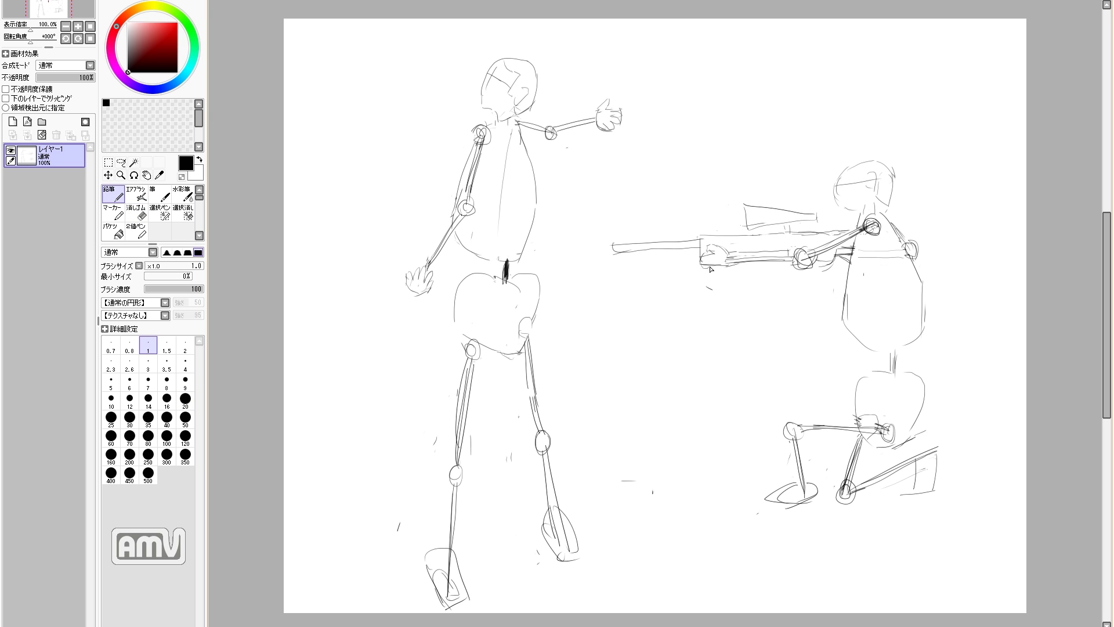
key(e)
key(n)
key(e)
key(n)
drag(709, 264, 699, 255)
key(e)
drag(698, 240, 700, 259)
key(n)
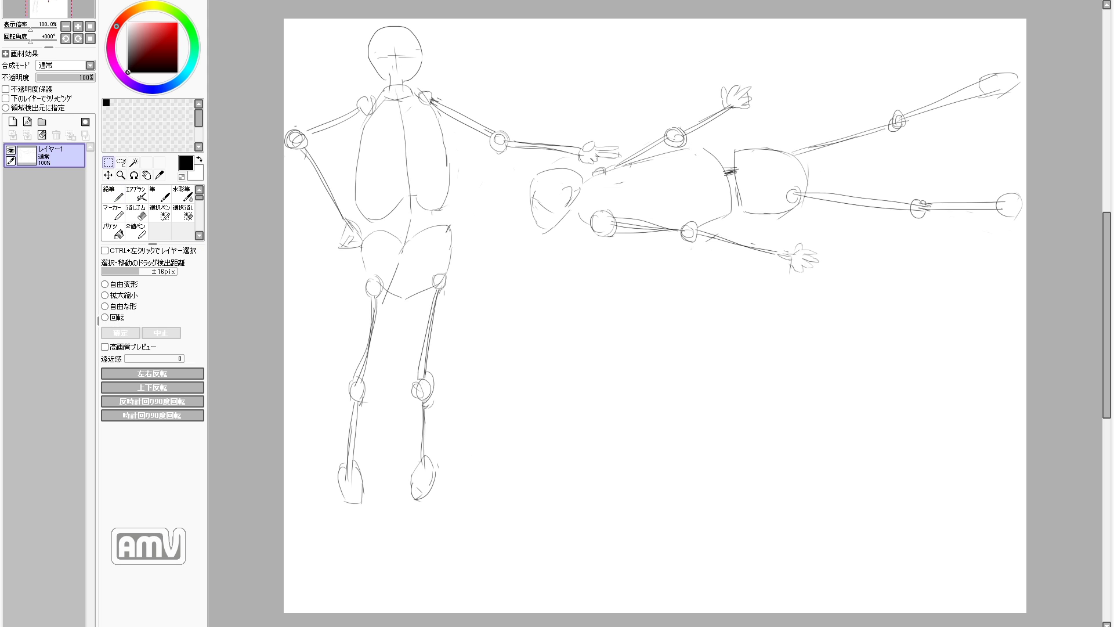
On the canvas with the front-facing and lying figures, redraw the face guidelines on the front-facing figure's head
key(n)
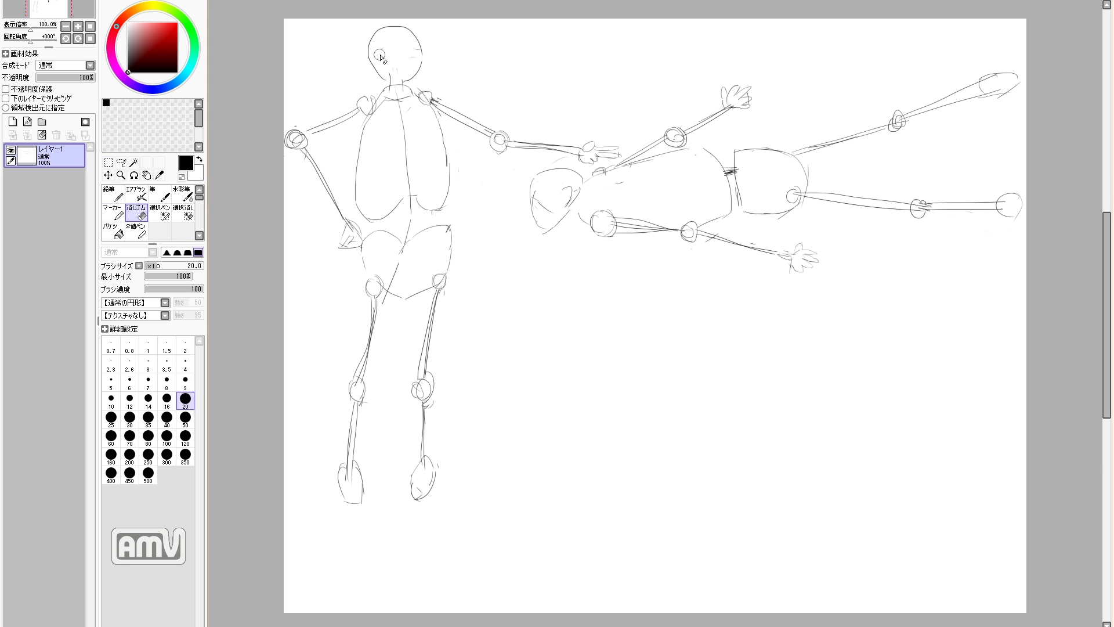
drag(374, 55, 422, 51)
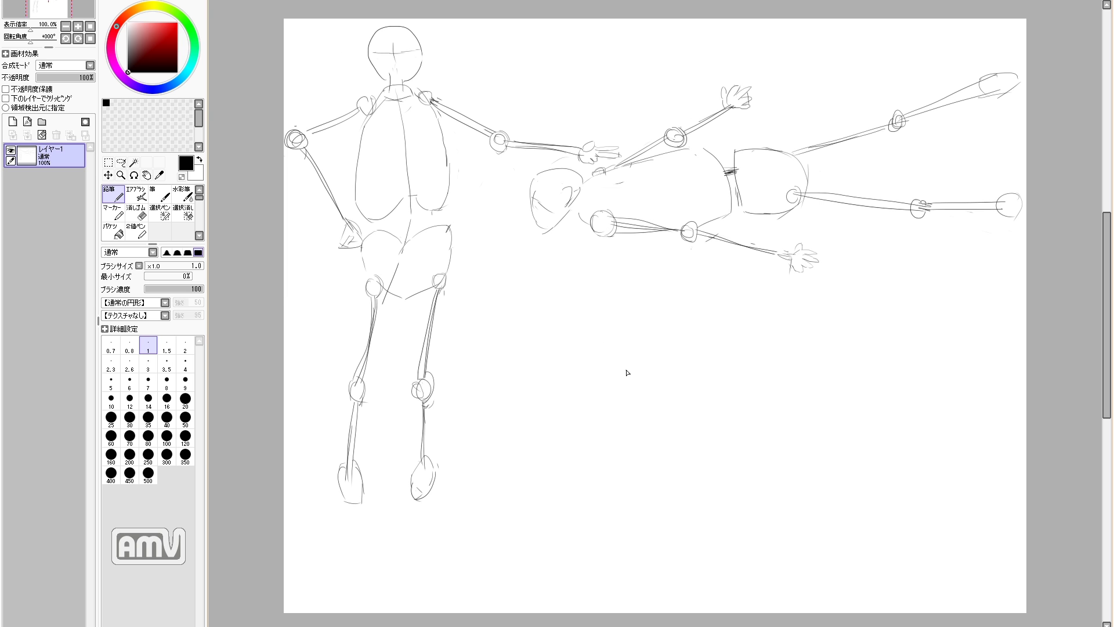
Start a smaller figure below the lying one by sketching an oval neck opening and a rib cage with a notched lower edge
mouse_move(561, 329)
mouse_down()
mouse_move(546, 422)
mouse_move(590, 337)
mouse_up()
drag(562, 326, 590, 336)
drag(593, 339, 598, 408)
drag(551, 348, 544, 416)
mouse_move(546, 347)
mouse_down()
mouse_move(534, 401)
mouse_move(577, 409)
mouse_move(542, 411)
mouse_move(559, 400)
mouse_up()
key(e)
key(n)
drag(559, 399, 600, 404)
Sketch a small heart-shaped pelvis beneath the new rib cage and undo the unwanted strokes
mouse_move(594, 340)
mouse_down()
mouse_move(602, 388)
mouse_move(542, 408)
mouse_move(550, 403)
mouse_move(567, 461)
mouse_move(557, 464)
mouse_up()
key(ctrl+z)
key(ctrl+z)
key(ctrl+z)
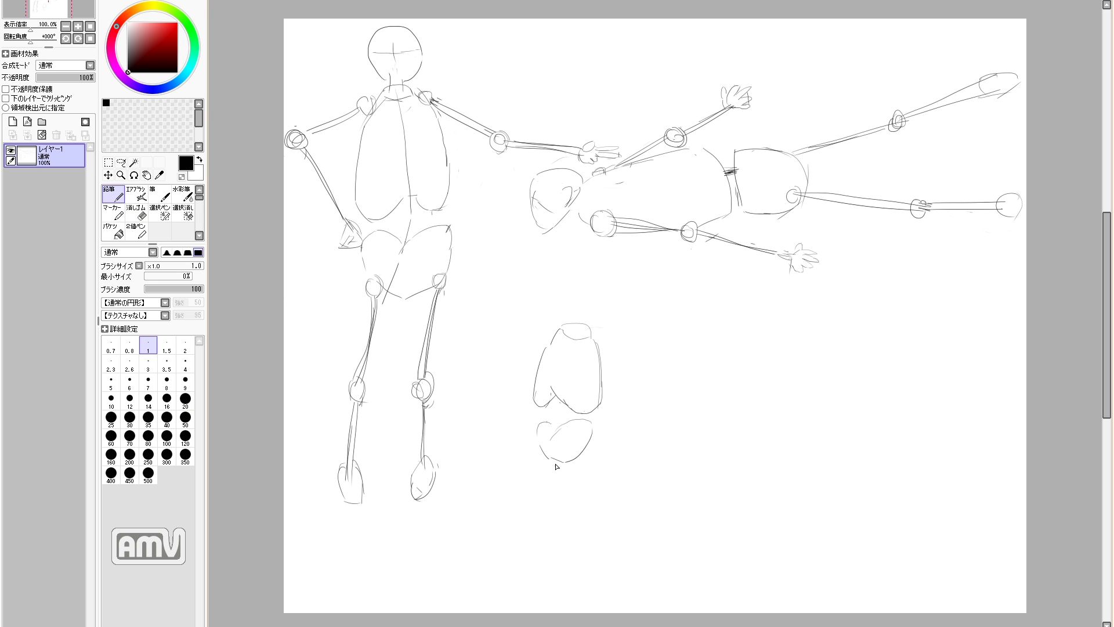
Refine the small figure's neck opening and sketch a round hip joint on its pelvis
mouse_move(583, 324)
mouse_down()
mouse_move(591, 338)
mouse_move(564, 336)
mouse_up()
drag(563, 329, 583, 326)
mouse_move(541, 449)
mouse_down()
mouse_move(513, 458)
mouse_move(574, 450)
mouse_up()
mouse_move(569, 447)
mouse_down()
mouse_move(526, 465)
mouse_move(591, 449)
mouse_up()
drag(584, 448, 582, 459)
Sketch the small figure's near knee joint and the folded thigh connecting it to the hip, erasing stray lines
mouse_move(513, 457)
mouse_down()
mouse_move(531, 463)
mouse_move(522, 471)
mouse_up()
drag(520, 461, 523, 469)
key(e)
key(n)
mouse_move(518, 459)
mouse_down()
mouse_move(517, 475)
mouse_move(521, 461)
mouse_up()
mouse_move(531, 464)
mouse_down()
mouse_move(562, 451)
mouse_move(524, 463)
mouse_up()
drag(569, 447, 530, 463)
key(n)
Rough in the far thigh and knee just behind the small figure's near knee
mouse_move(538, 425)
mouse_down()
mouse_move(507, 464)
mouse_move(507, 444)
mouse_move(506, 464)
mouse_move(537, 444)
mouse_up()
key(e)
key(n)
drag(513, 454, 530, 448)
Draw the small figure's near shoulder joint, upper arm and elbow over the rib cage, cleaning up overlapping lines
mouse_move(587, 340)
mouse_down()
mouse_move(593, 351)
mouse_move(575, 391)
mouse_up()
key(e)
key(n)
key(e)
key(n)
drag(588, 347, 571, 395)
drag(564, 400, 569, 406)
key(e)
key(n)
Sketch the near forearm and the far arm reaching down towards the small figure's knees
mouse_move(540, 450)
mouse_down()
mouse_move(518, 454)
mouse_move(537, 443)
mouse_move(543, 457)
mouse_up()
drag(534, 396, 528, 439)
key(e)
key(n)
key(ctrl+z)
Clean up the pelvis and hands, and draw the near lower leg folded back beneath the small figure's thigh
mouse_move(524, 432)
mouse_down()
mouse_move(587, 460)
mouse_move(588, 449)
mouse_move(549, 472)
mouse_move(597, 462)
mouse_up()
key(e)
key(n)
key(e)
key(n)
mouse_move(524, 469)
mouse_down()
mouse_move(596, 467)
mouse_move(583, 467)
mouse_move(595, 484)
mouse_move(597, 455)
mouse_up()
key(e)
key(n)
key(e)
key(n)
Sketch the small kneeling figure's foot stretched out behind the pelvis and erase its excess lines
drag(593, 456, 605, 483)
drag(606, 469, 606, 483)
drag(592, 429, 589, 442)
key(e)
mouse_move(605, 480)
mouse_down()
mouse_move(585, 477)
mouse_move(621, 479)
mouse_up()
key(n)
key(e)
key(n)
key(e)
mouse_move(593, 454)
mouse_down()
mouse_move(620, 471)
mouse_move(590, 477)
mouse_move(625, 472)
mouse_up()
key(n)
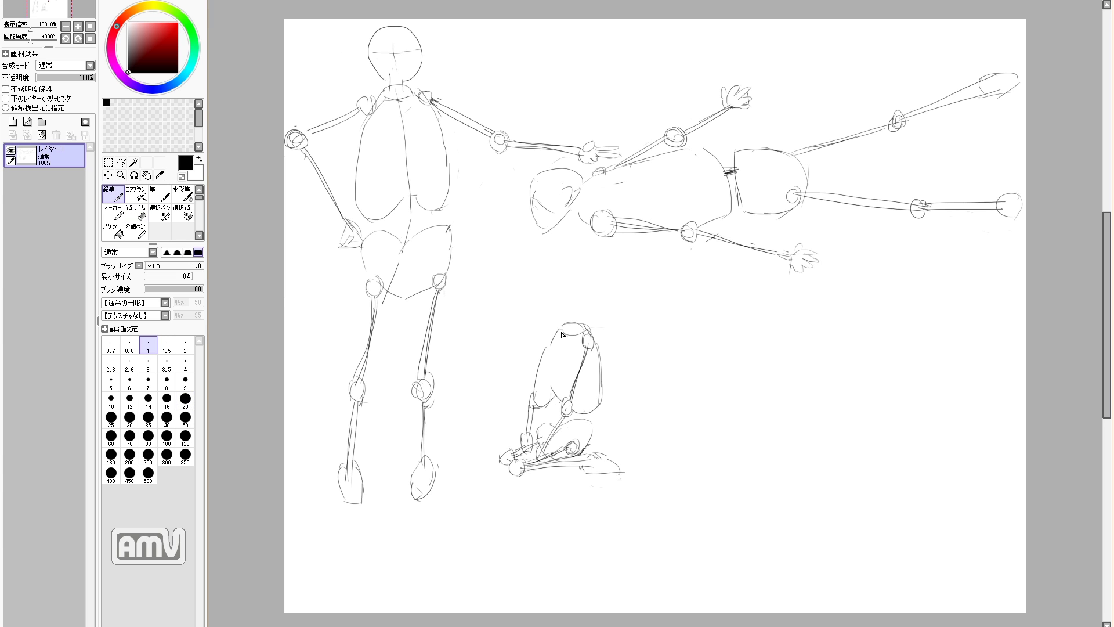
Add a round head with crossed face guidelines and a short neck above the small kneeling figure
mouse_move(563, 317)
mouse_down()
mouse_move(581, 272)
mouse_move(587, 318)
mouse_up()
key(e)
mouse_move(555, 288)
mouse_down()
mouse_move(560, 279)
mouse_move(555, 308)
mouse_move(593, 293)
mouse_up()
key(n)
key(e)
key(n)
mouse_move(561, 290)
mouse_down()
mouse_move(579, 315)
mouse_move(554, 300)
mouse_move(561, 325)
mouse_move(554, 295)
mouse_up()
key(e)
key(n)
mouse_move(557, 296)
mouse_down()
mouse_move(580, 296)
mouse_move(555, 301)
mouse_move(587, 338)
mouse_move(596, 295)
mouse_move(588, 325)
mouse_move(553, 319)
mouse_move(579, 295)
mouse_up()
key(e)
key(n)
key(e)
key(n)
Rough in the torso of a new forward-bending figure in the empty area below the lying figure's legs
drag(768, 359, 755, 416)
mouse_move(824, 376)
mouse_down()
mouse_move(796, 425)
mouse_move(765, 428)
mouse_up()
key(e)
key(n)
drag(755, 424, 795, 422)
mouse_move(772, 351)
mouse_down()
mouse_move(830, 367)
mouse_move(771, 369)
mouse_move(756, 406)
mouse_up()
key(e)
key(n)
Redraw the bending figure's torso sides and sketch the curved pelvis outline across its upper end
drag(750, 338, 755, 416)
drag(823, 337, 808, 399)
key(e)
drag(748, 335, 753, 400)
key(n)
mouse_move(743, 340)
mouse_down()
mouse_move(750, 399)
mouse_move(770, 319)
mouse_move(791, 330)
mouse_up()
mouse_move(791, 329)
mouse_down()
mouse_move(806, 318)
mouse_move(821, 332)
mouse_up()
mouse_move(775, 330)
mouse_down()
mouse_move(740, 321)
mouse_move(755, 407)
mouse_up()
key(e)
Refine the bending figure's rounded pelvis outline and erase surplus torso lines
key(n)
drag(745, 387, 766, 425)
key(e)
key(n)
mouse_move(780, 331)
mouse_down()
mouse_move(821, 324)
mouse_move(757, 351)
mouse_move(742, 331)
mouse_up()
key(e)
key(e)
drag(746, 322, 761, 363)
Draw the pelvis's other side and the round hip joints on the bending figure, erasing overlapping lines
mouse_move(806, 326)
mouse_down()
mouse_move(804, 342)
mouse_move(753, 346)
mouse_move(756, 360)
mouse_move(823, 368)
mouse_move(811, 388)
mouse_up()
key(e)
key(e)
key(e)
key(e)
key(e)
key(e)
drag(803, 339, 803, 357)
key(e)
key(e)
Sketch the bending figure's left-hand leg with a knee joint and a foot, cleaning up its outline
mouse_move(804, 336)
mouse_down()
mouse_move(745, 341)
mouse_move(730, 451)
mouse_up()
drag(752, 355, 714, 536)
mouse_move(740, 436)
mouse_down()
mouse_move(723, 525)
mouse_move(727, 509)
mouse_up()
key(e)
key(e)
mouse_move(714, 503)
mouse_down()
mouse_move(719, 538)
mouse_move(733, 535)
mouse_up()
key(e)
Draw the bending figure's right-hand leg down from the hip joint with a knee and a boxy foot
mouse_move(737, 423)
mouse_down()
mouse_move(728, 486)
mouse_move(744, 416)
mouse_up()
key(e)
drag(808, 352, 818, 413)
drag(806, 355, 806, 399)
mouse_move(814, 379)
mouse_down()
mouse_move(807, 358)
mouse_move(832, 520)
mouse_up()
Add the hanging head with face guidelines between the legs and the right-hand arm with its elbow and open hand
mouse_move(765, 425)
mouse_down()
mouse_move(775, 410)
mouse_move(779, 449)
mouse_up()
key(e)
key(e)
mouse_move(760, 438)
mouse_down()
mouse_move(791, 437)
mouse_move(753, 399)
mouse_move(804, 411)
mouse_move(943, 327)
mouse_move(924, 354)
mouse_up()
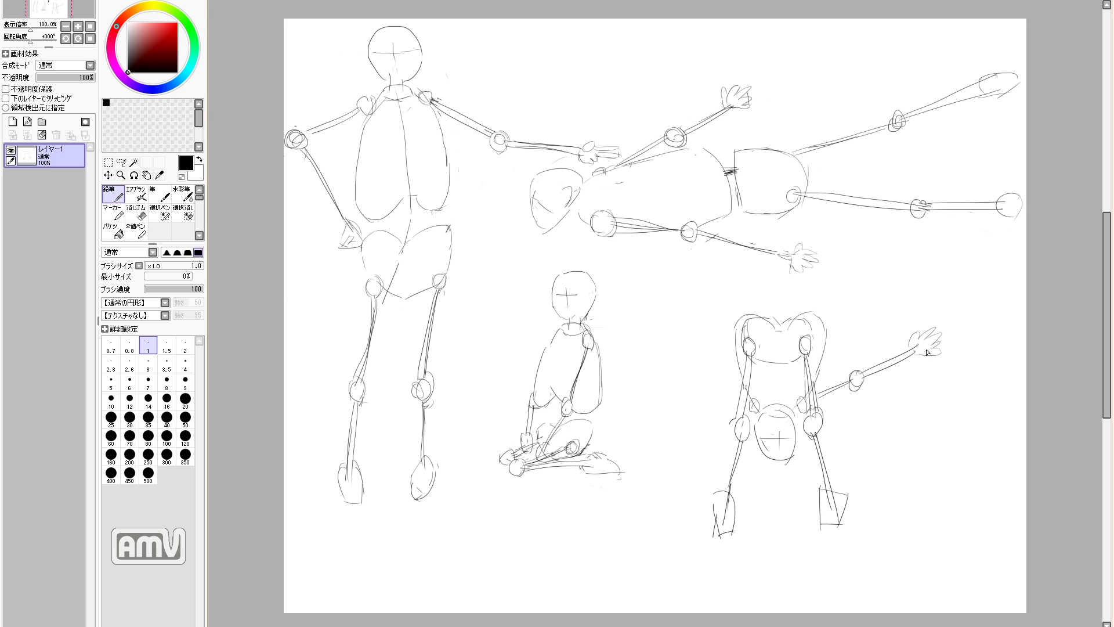
Sketch the bending figure's left-hand arm stretched outwards with an elbow joint and an open hand with spread fingers
drag(741, 401, 700, 396)
mouse_move(704, 390)
mouse_down()
mouse_move(696, 405)
mouse_move(633, 376)
mouse_up()
mouse_move(690, 399)
mouse_down()
mouse_move(630, 383)
mouse_move(635, 369)
mouse_up()
mouse_move(628, 364)
mouse_down()
mouse_move(607, 370)
mouse_move(621, 377)
mouse_up()
key(e)
key(n)
key(e)
key(n)
mouse_move(615, 381)
mouse_down()
mouse_move(633, 385)
mouse_move(636, 361)
mouse_up()
mouse_move(636, 361)
mouse_down()
mouse_move(639, 376)
mouse_move(638, 365)
mouse_up()
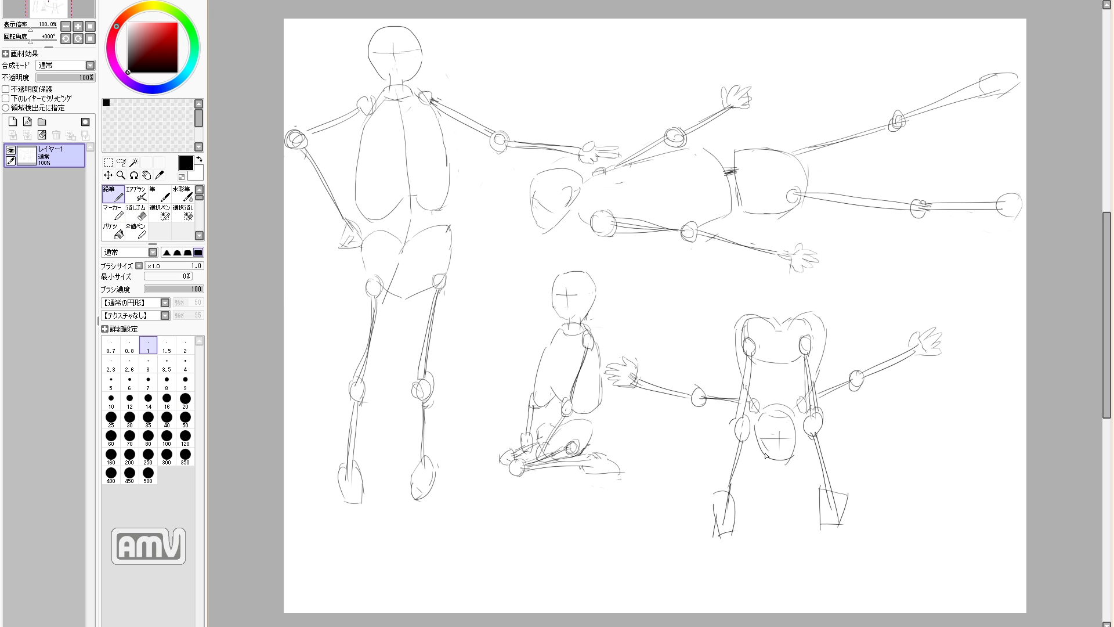
Narrow the bending figure's pelvis by erasing and redrawing its outer edges on both sides
mouse_move(809, 313)
mouse_down()
mouse_move(827, 350)
mouse_move(822, 369)
mouse_up()
key(e)
key(n)
key(e)
key(n)
drag(737, 325, 745, 381)
key(ctrl+z)
key(e)
key(n)
drag(819, 324, 814, 372)
drag(806, 313, 815, 333)
key(e)
key(n)
Redraw the small kneeling figure's outer rib cage edge and angle its far arm down from the ribs
drag(552, 347, 540, 399)
key(ctrl+z)
key(ctrl+z)
drag(547, 348, 531, 384)
mouse_move(551, 336)
mouse_down()
mouse_move(546, 404)
mouse_move(529, 435)
mouse_up()
key(e)
key(n)
key(ctrl+z)
drag(547, 398, 533, 434)
Clean up the small kneeling figure's far rib cage edge and the top of its far arm by erasing stray lines
key(e)
mouse_move(548, 352)
mouse_down()
mouse_move(539, 405)
mouse_move(556, 396)
mouse_up()
key(n)
key(e)
drag(546, 387, 546, 400)
key(n)
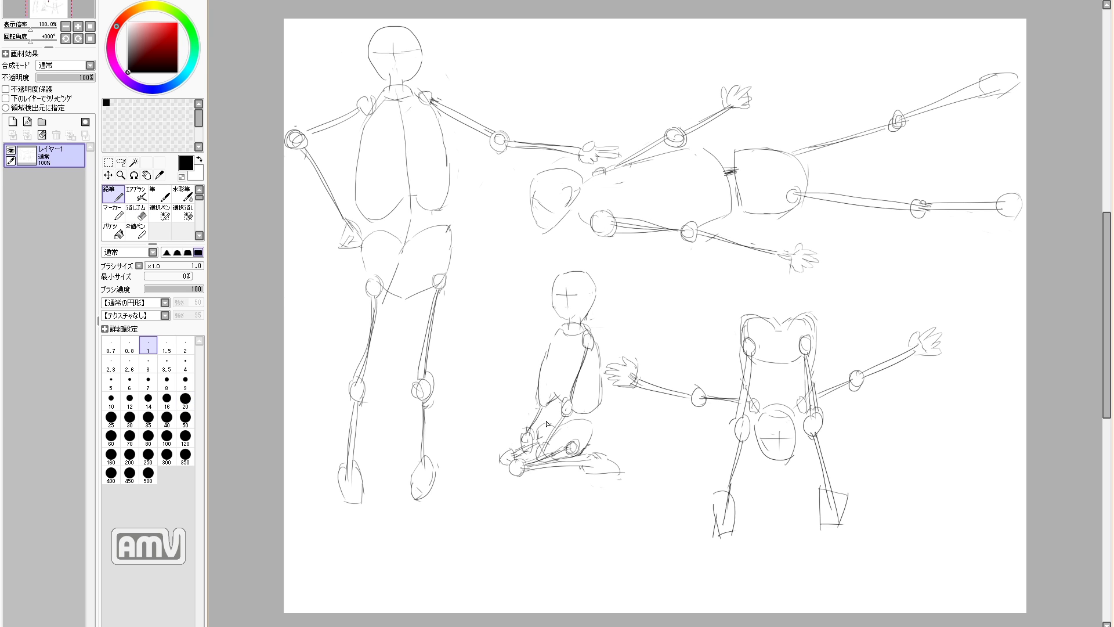
Redraw the kneeling figure's near upper arm line and the far edge of its rib cage down to the waist
key(ctrl+z)
drag(583, 348, 570, 400)
key(e)
key(n)
drag(585, 349, 571, 399)
drag(543, 363, 542, 404)
mouse_move(540, 406)
mouse_down()
mouse_move(542, 417)
mouse_move(542, 401)
mouse_up()
key(e)
key(n)
drag(537, 408, 532, 420)
mouse_move(548, 342)
mouse_down()
mouse_move(542, 364)
mouse_move(555, 332)
mouse_move(540, 385)
mouse_up()
Erase and redraw the kneeling figure's rib cage edge behind the near arm as a straighter, slimmer line
key(e)
key(n)
key(e)
key(n)
mouse_move(601, 367)
mouse_down()
mouse_move(599, 405)
mouse_move(580, 404)
mouse_move(595, 395)
mouse_move(591, 404)
mouse_up()
key(e)
key(n)
key(e)
key(n)
key(e)
key(n)
key(e)
key(n)
Rework the kneeling figure's far arm with an elbow joint beside the waist and a forearm reaching down to the thighs
mouse_move(560, 409)
mouse_down()
mouse_move(536, 460)
mouse_move(537, 449)
mouse_up()
key(e)
key(n)
drag(551, 342, 524, 451)
key(e)
key(n)
key(e)
drag(537, 391, 528, 435)
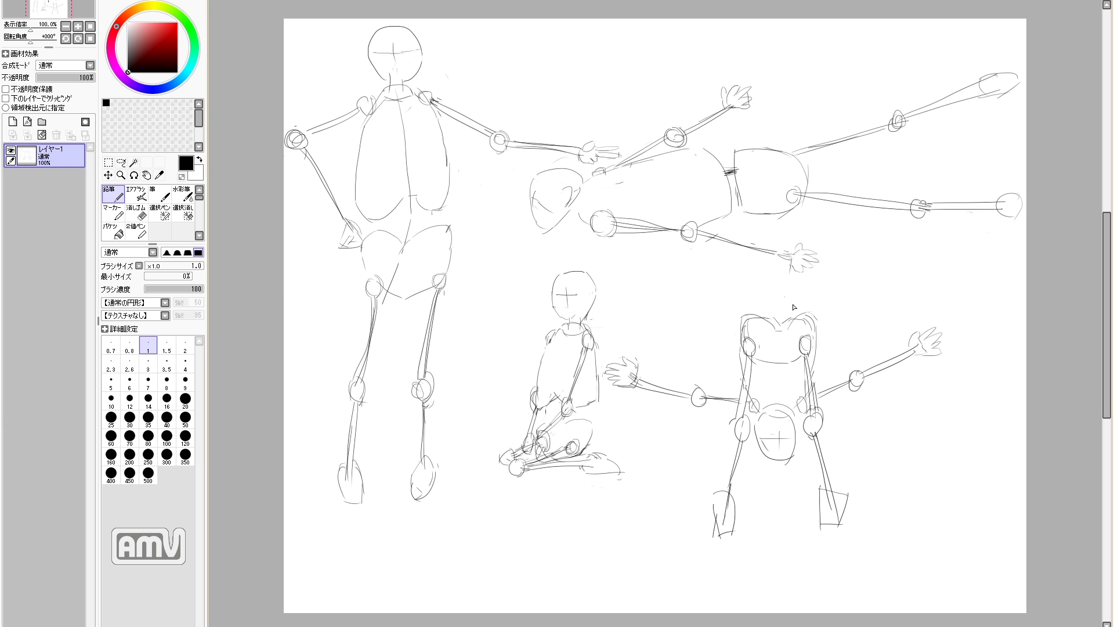
Redraw the bending figure's right-hand open hand larger, with longer spread fingers
key(e)
key(n)
mouse_move(933, 355)
mouse_down()
mouse_move(911, 345)
mouse_move(918, 334)
mouse_up()
key(e)
key(n)
key(e)
key(n)
mouse_move(911, 346)
mouse_down()
mouse_move(922, 330)
mouse_move(912, 345)
mouse_move(945, 331)
mouse_move(931, 347)
mouse_up()
key(e)
key(n)
key(e)
key(n)
mouse_move(946, 343)
mouse_down()
mouse_move(934, 364)
mouse_move(911, 348)
mouse_move(916, 357)
mouse_up()
key(e)
key(n)
Rework the bending figure's left-hand palm and spread fingers, and tidy the wrist lines of both hands
key(e)
key(n)
key(e)
key(n)
key(e)
key(n)
key(e)
key(n)
key(e)
key(n)
key(e)
key(n)
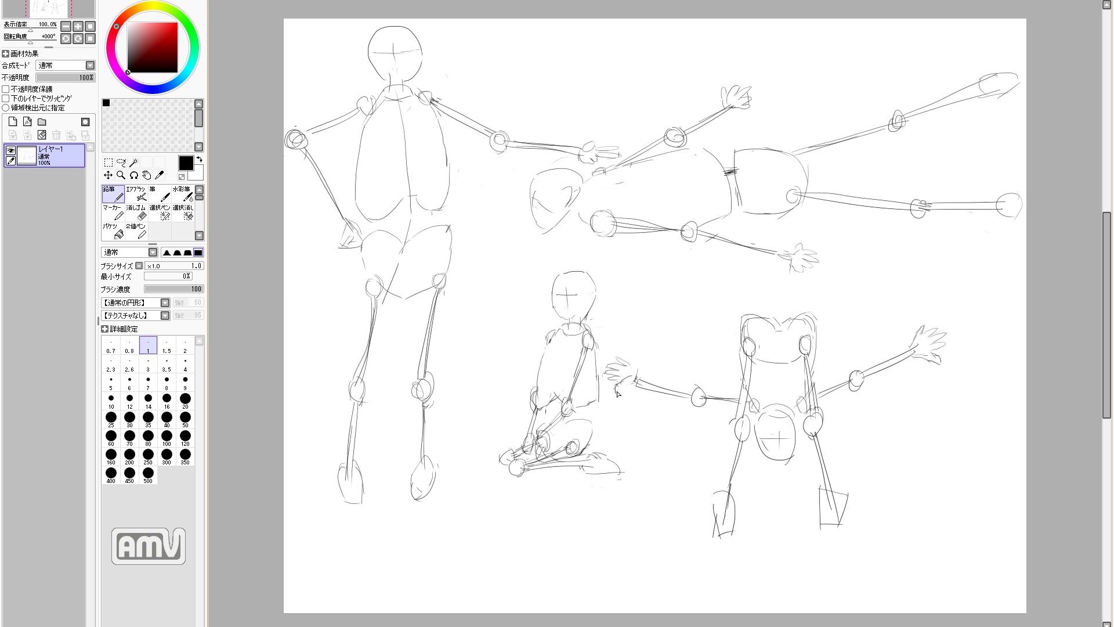
key(e)
key(n)
drag(919, 345, 910, 350)
key(e)
key(n)
drag(636, 376, 639, 378)
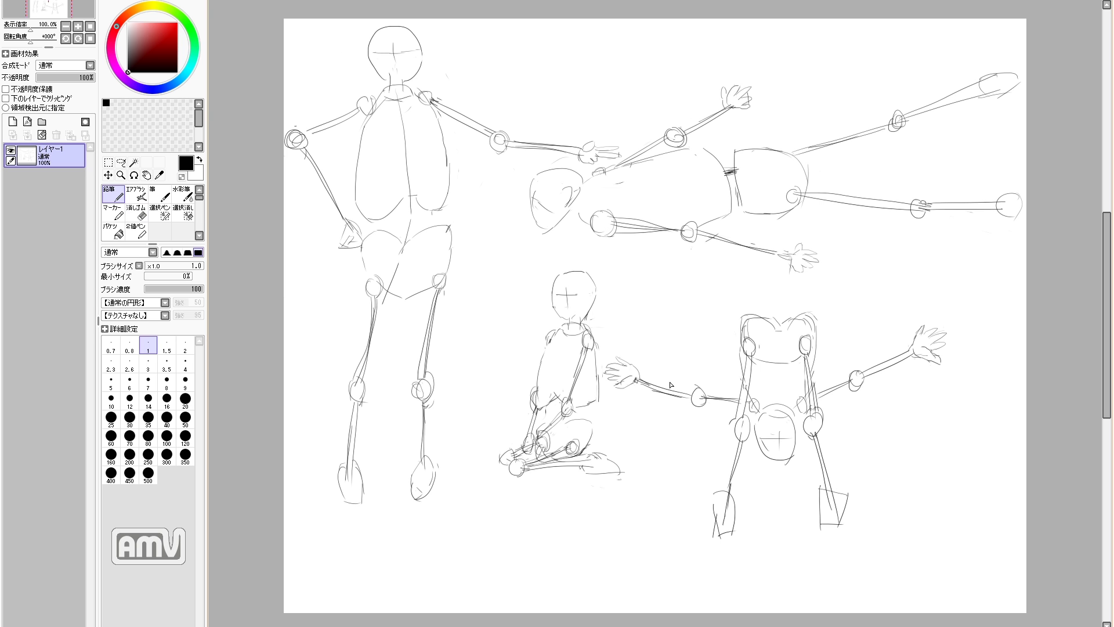